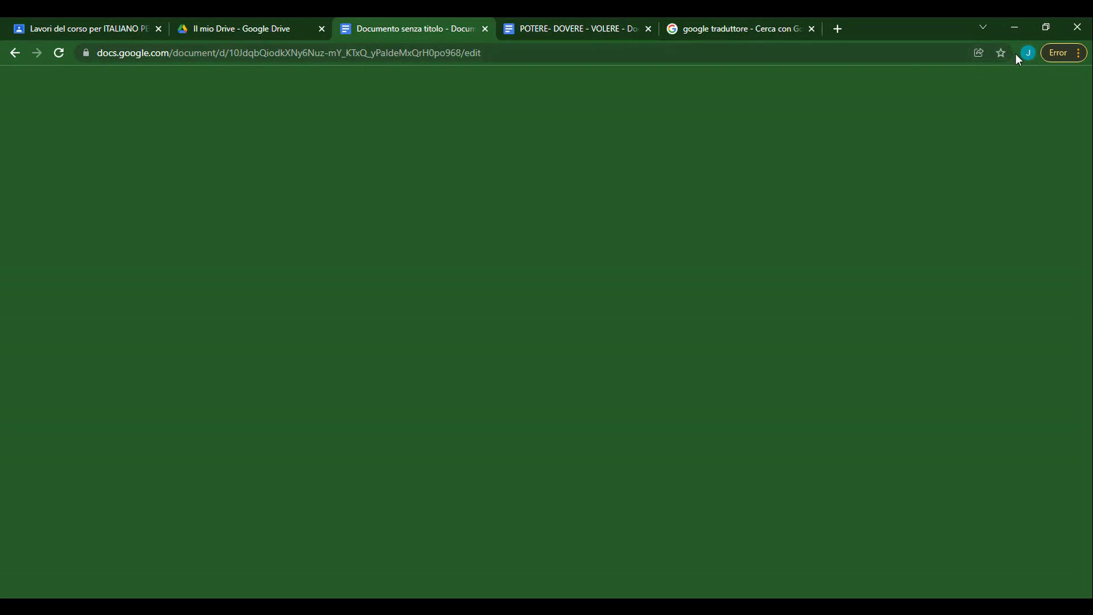
Open a new Chrome tab and dismiss the tab-grouping tip and address suggestions.
left_click(837, 29)
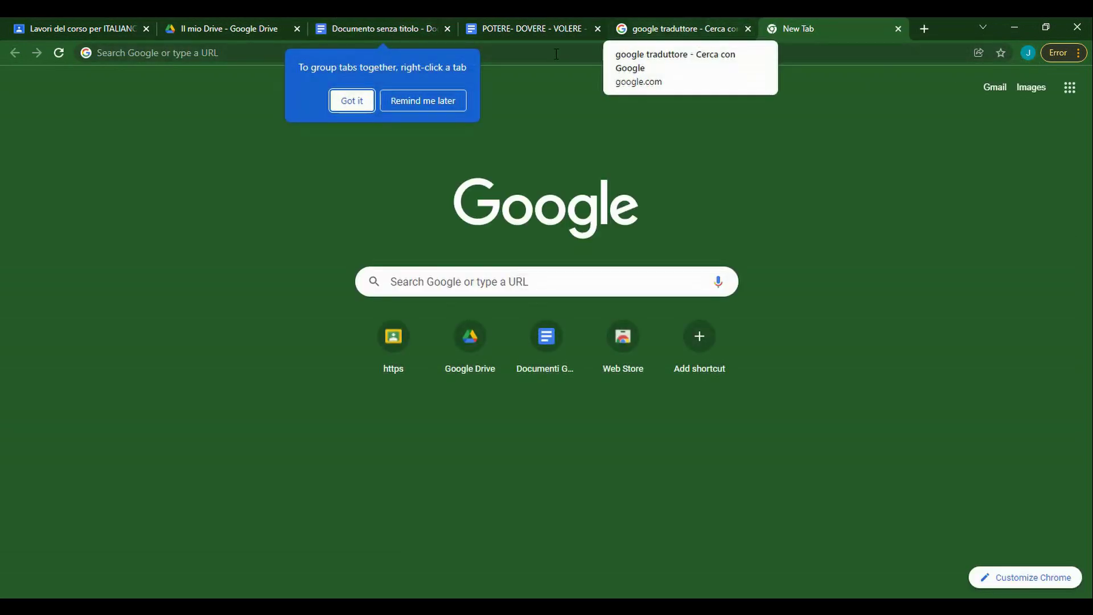
left_click(355, 101)
right_click(804, 33)
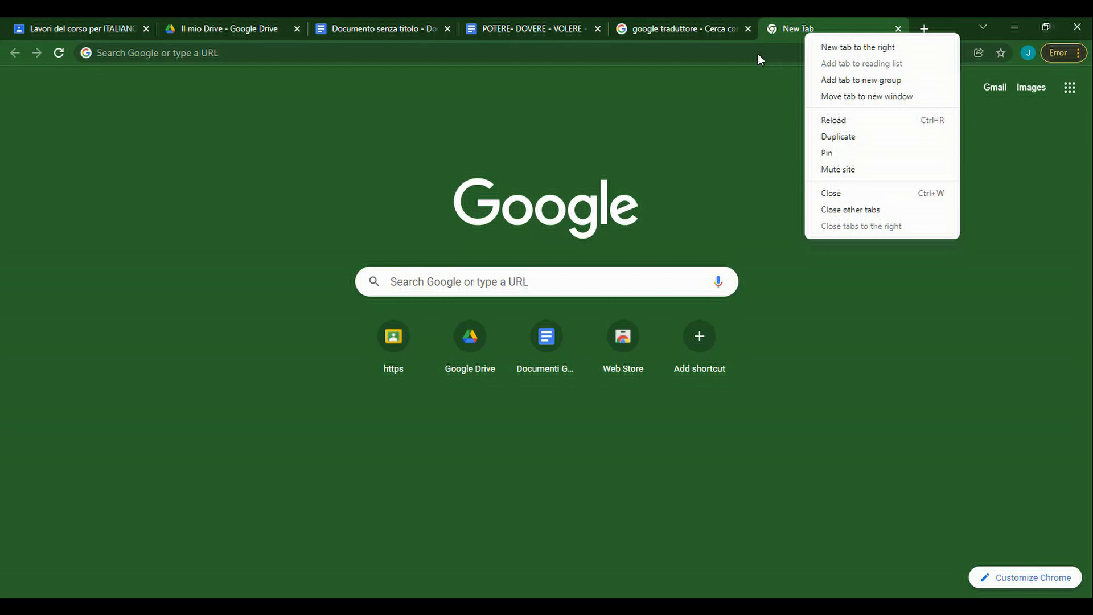
left_click(774, 39)
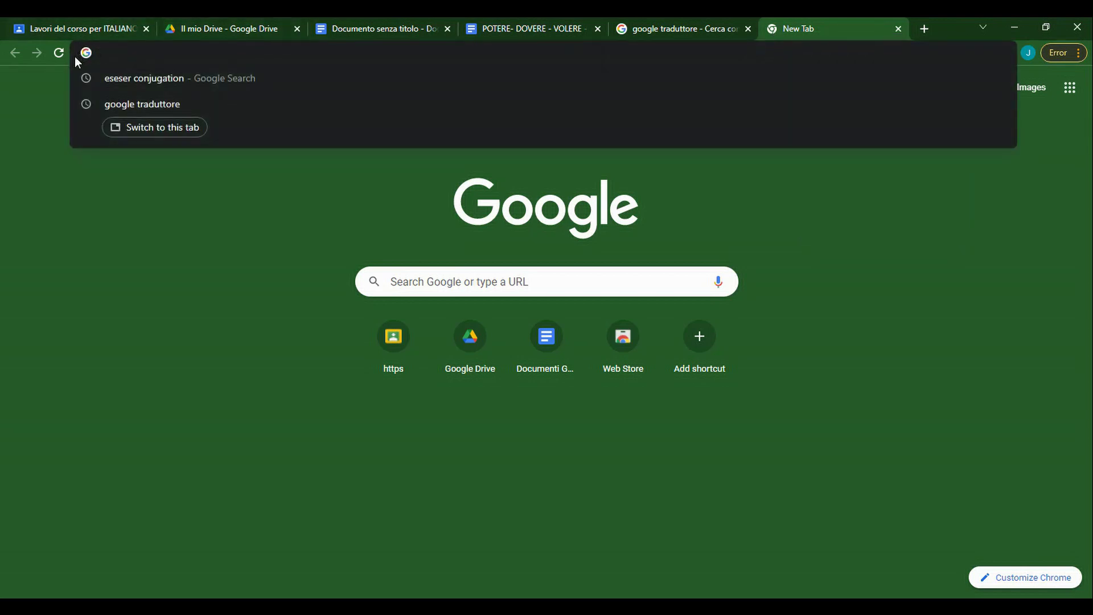
left_click(212, 450)
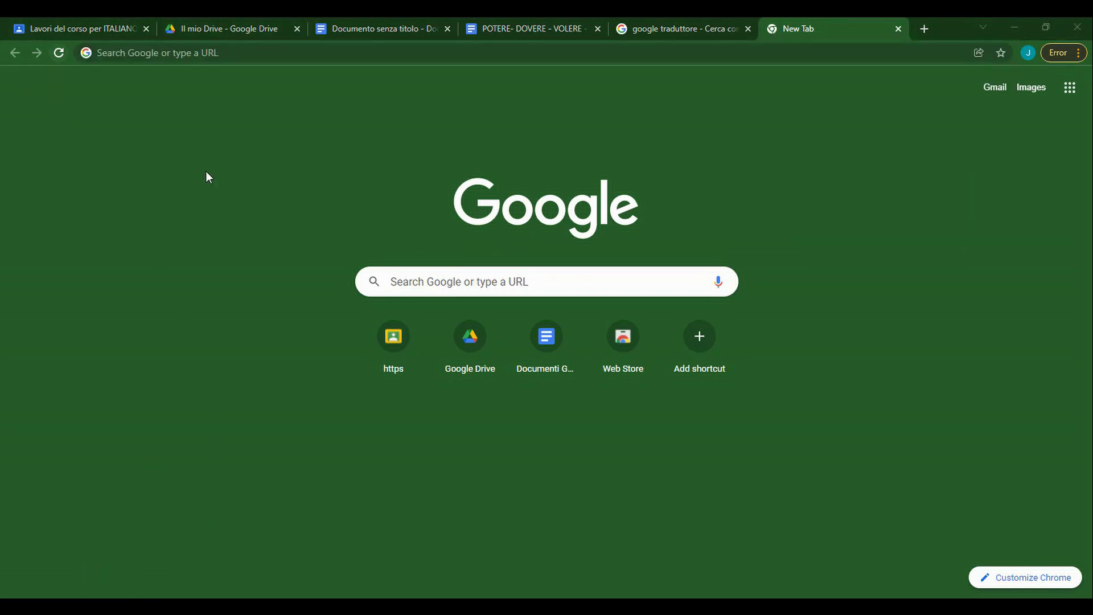
Load cloudflare.com, accept all cookies and go to the Cloudflare login page.
left_click(239, 55)
type("cloudfla")
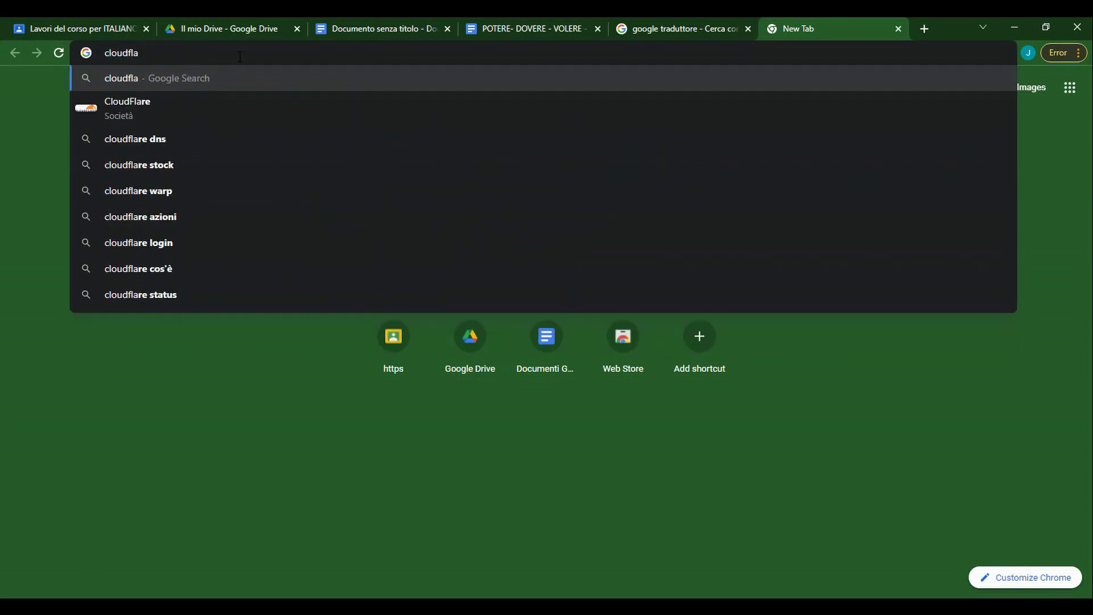
type("re.com")
key("Return")
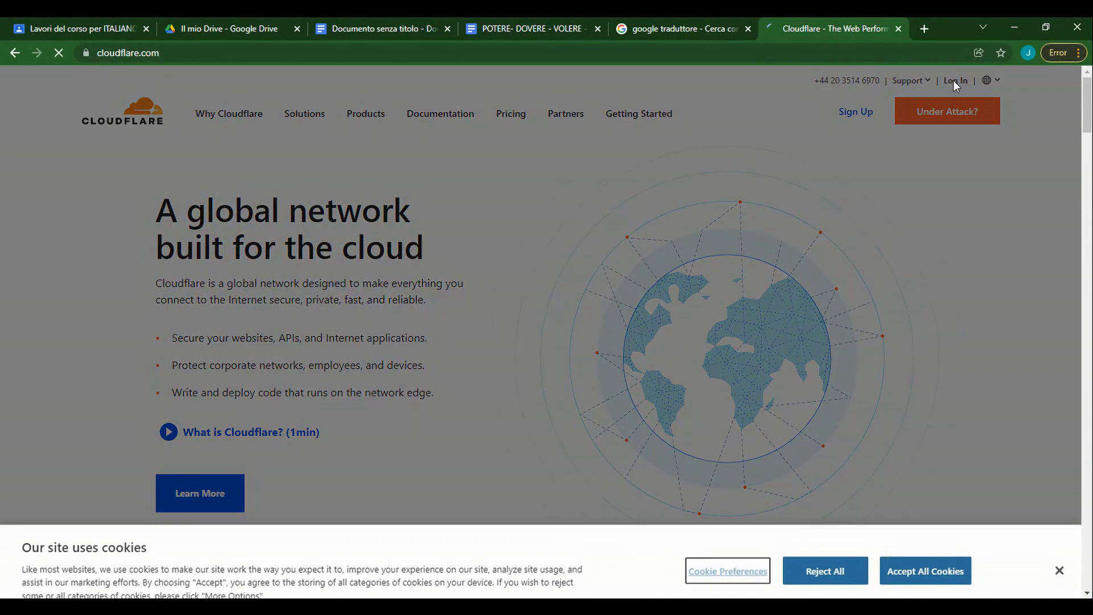
left_click(917, 538)
left_click(957, 81)
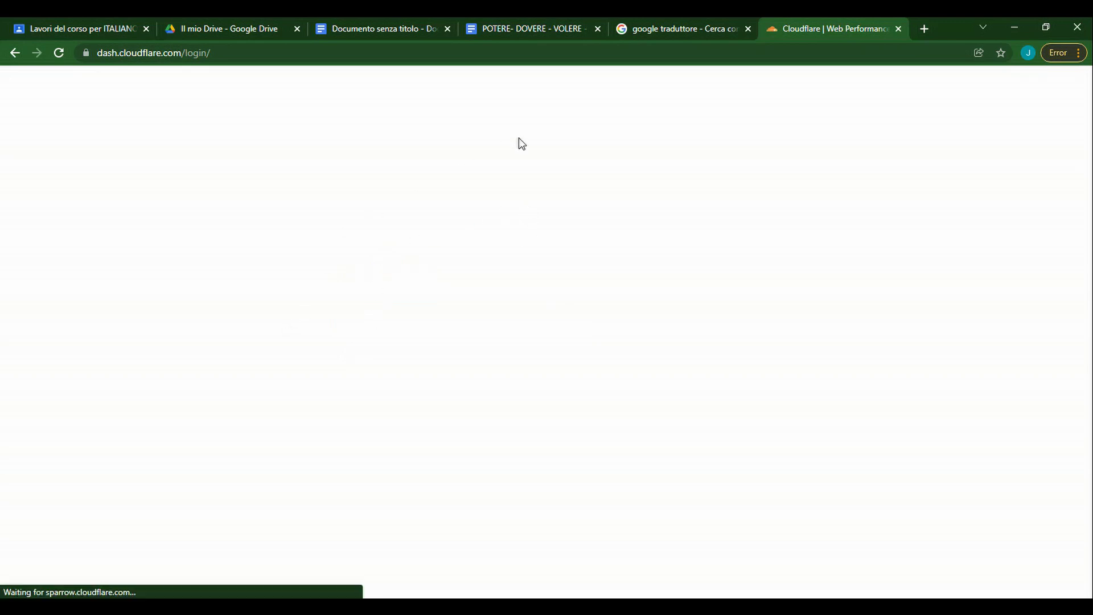
Log in to Cloudflare with the account e-mail and password, saving the password in Chrome.
left_click(350, 231)
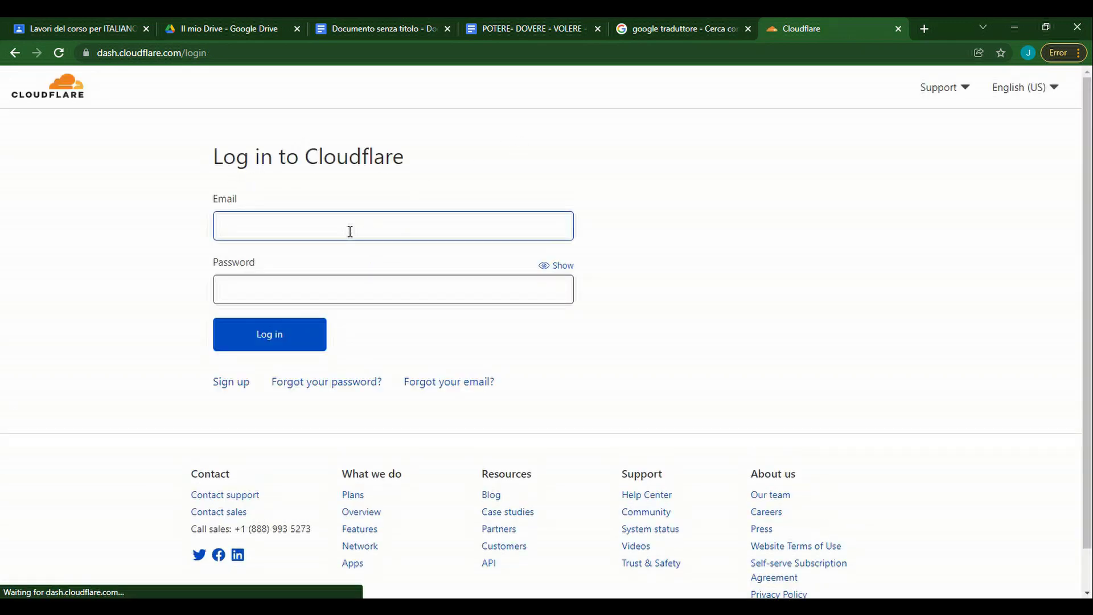
key("Tab")
type("•••")
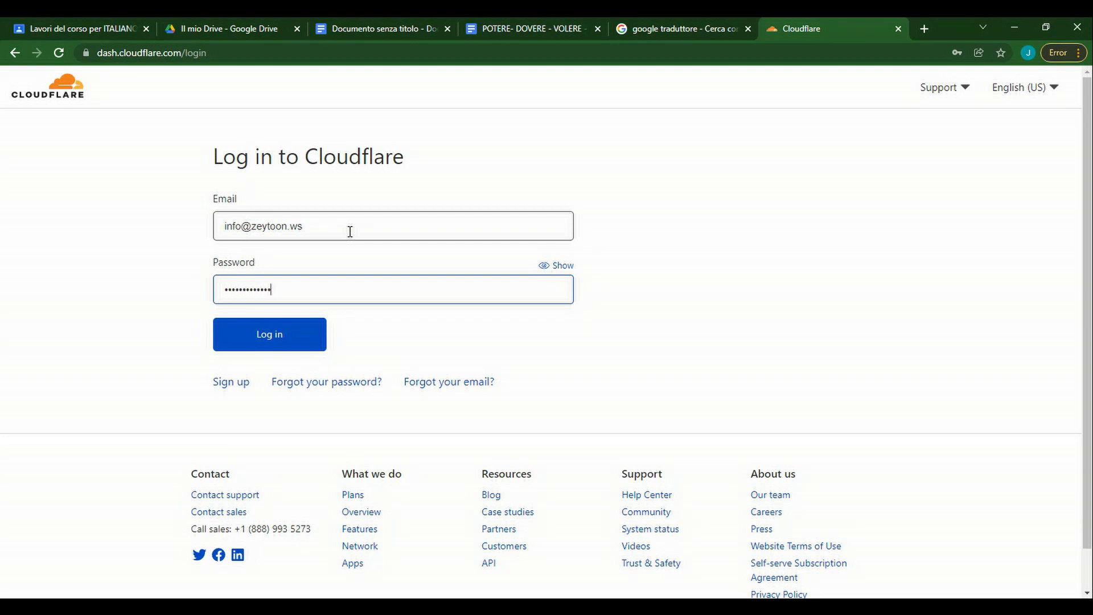
key("Return")
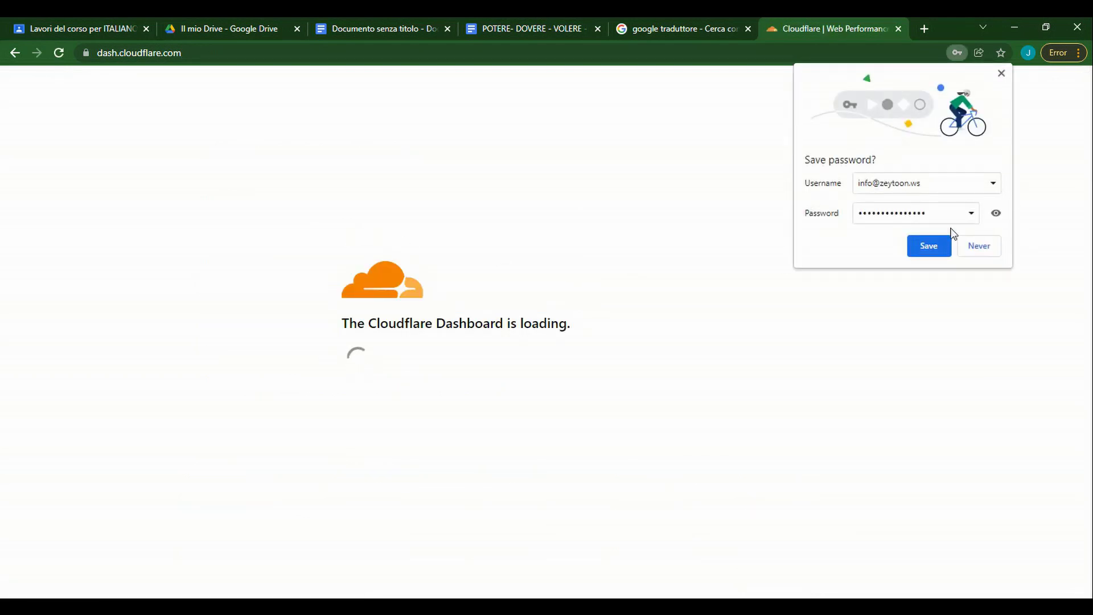
left_click(938, 247)
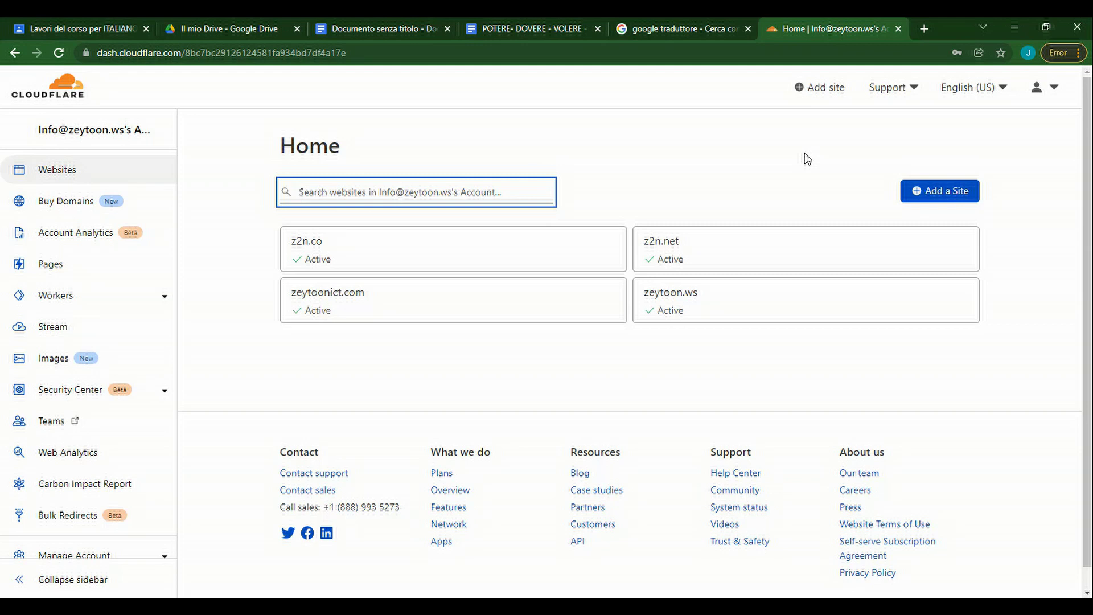
Start adding a Cloudflare site, then reach GoDaddy's sign-in page in a new tab.
left_click(930, 194)
left_click(341, 199)
left_click(921, 31)
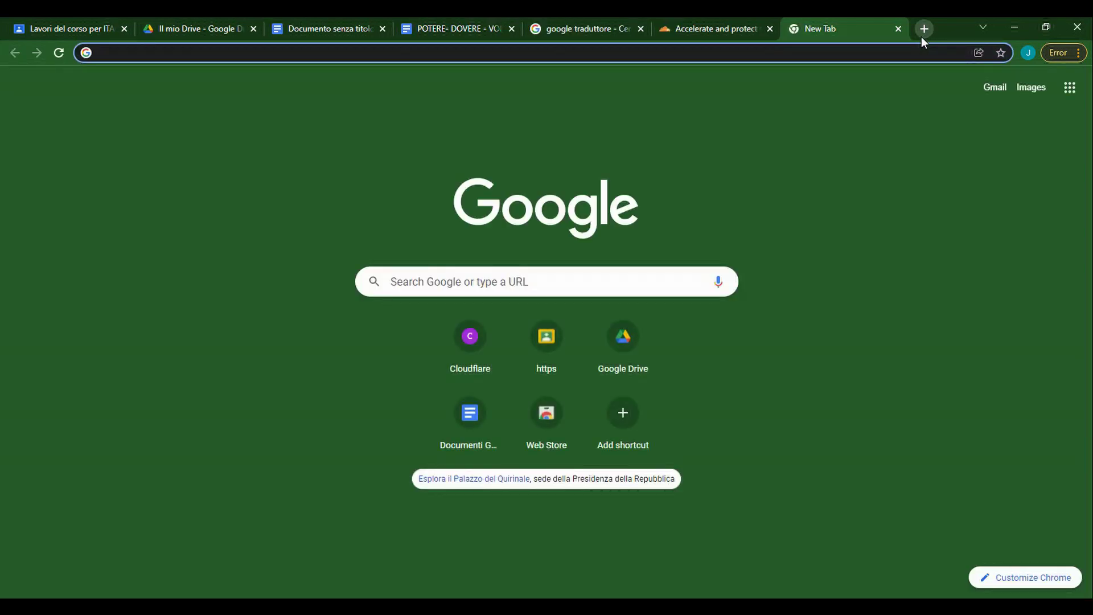
type("godaddy")
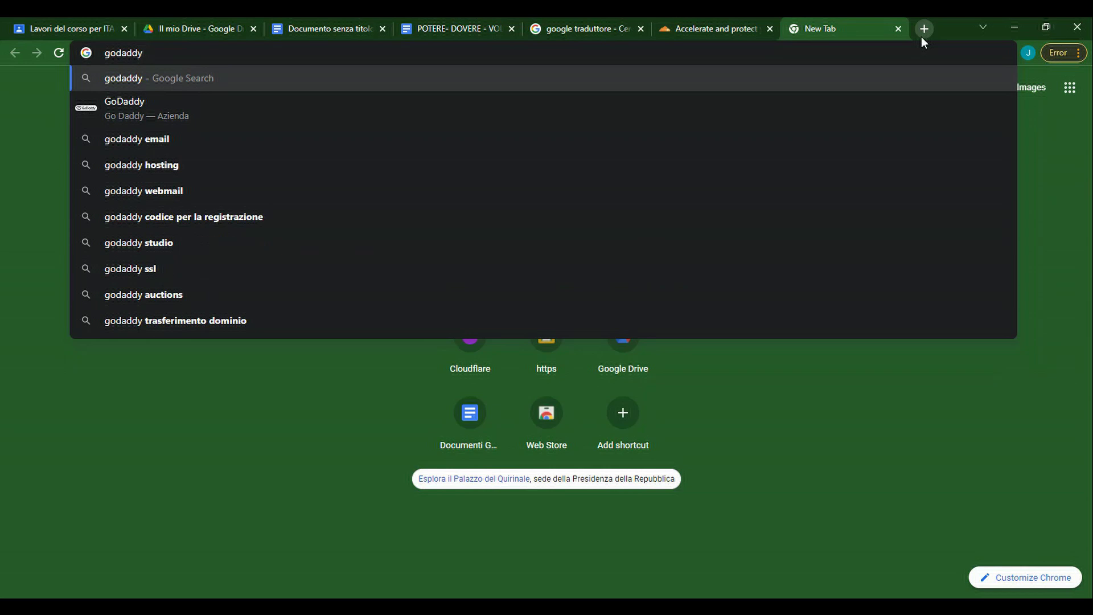
key("Return")
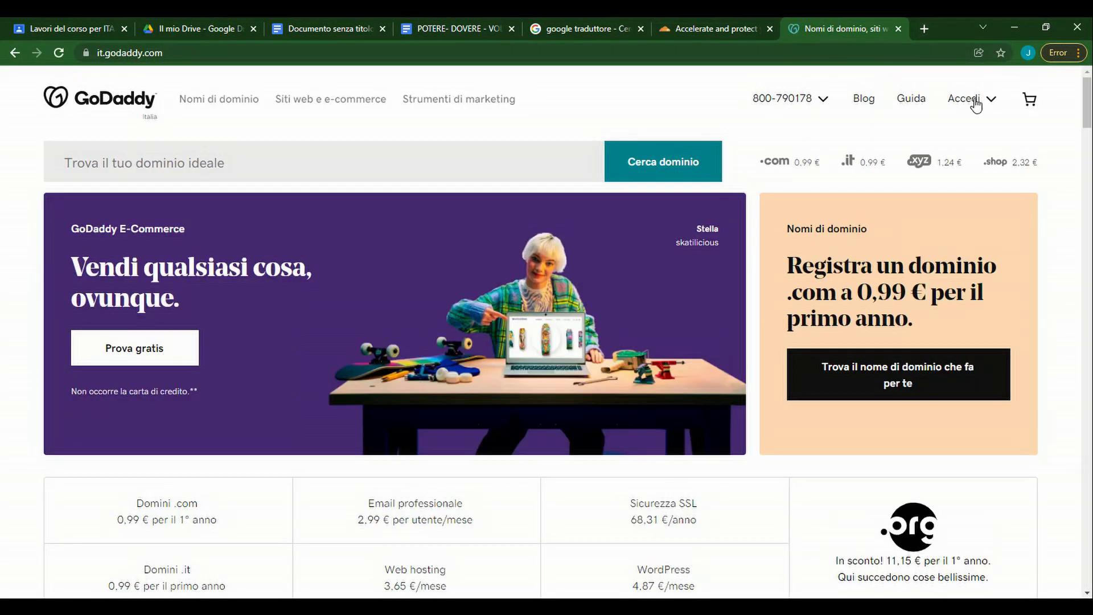
left_click(967, 98)
left_click(825, 197)
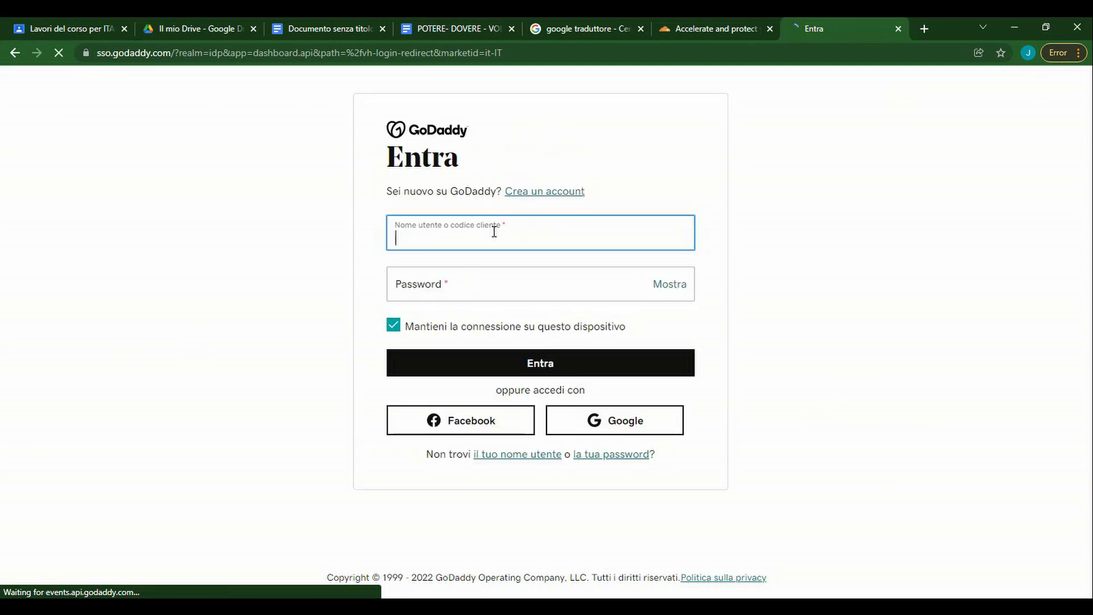
Sign in to GoDaddy with the account username and password.
type("jfartwork")
key("Tab")
type("******")
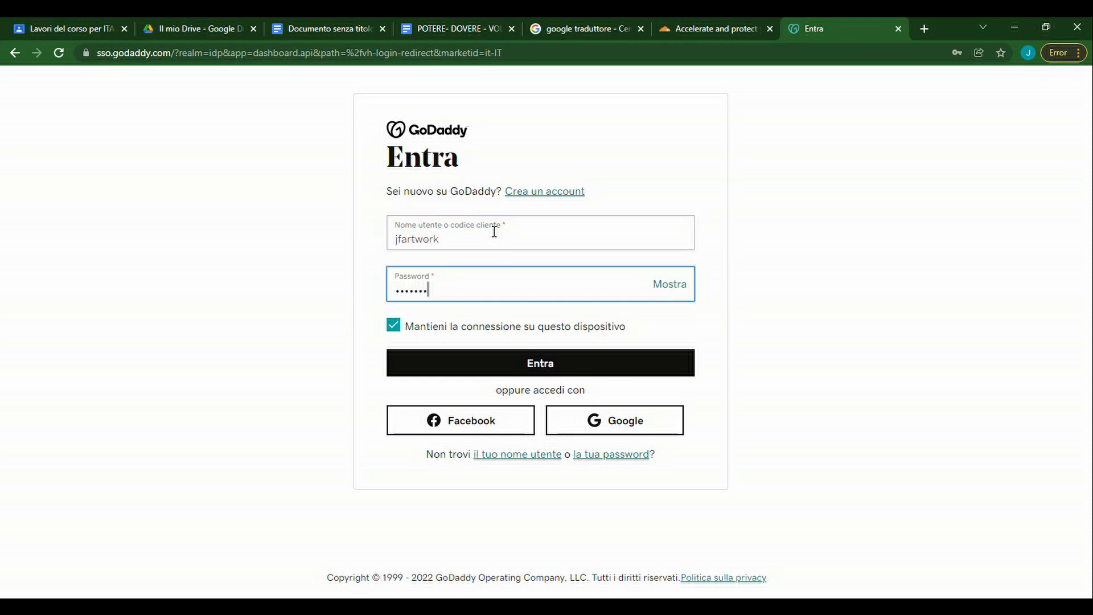
key("Return")
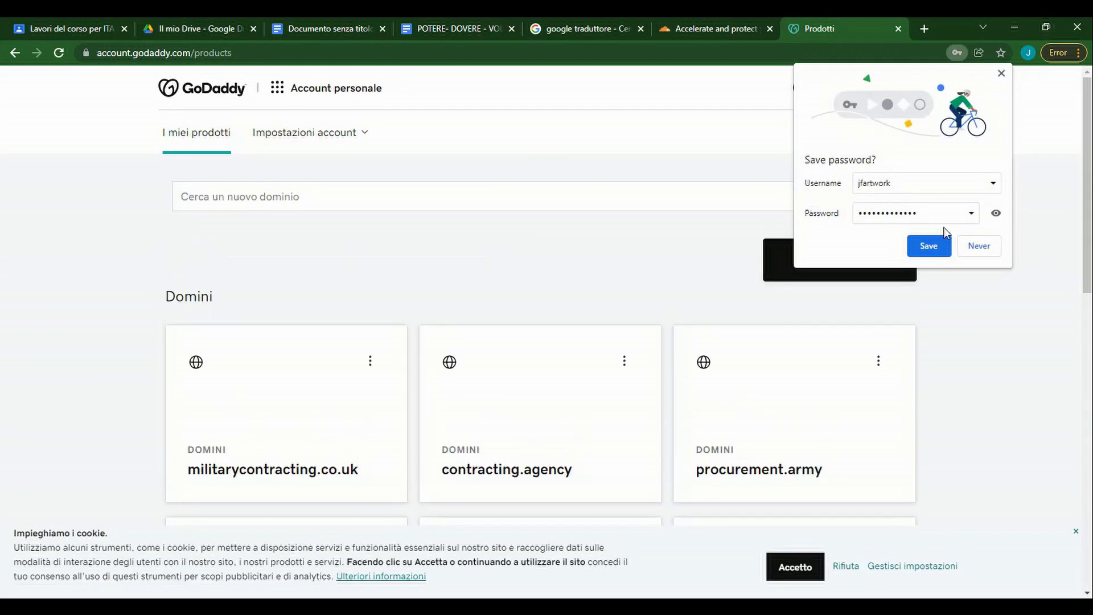
Copy afgideacenter.com from GoDaddy's domain list and add it as a Cloudflare site.
left_click(931, 249)
scroll(528, 325, "down", 1)
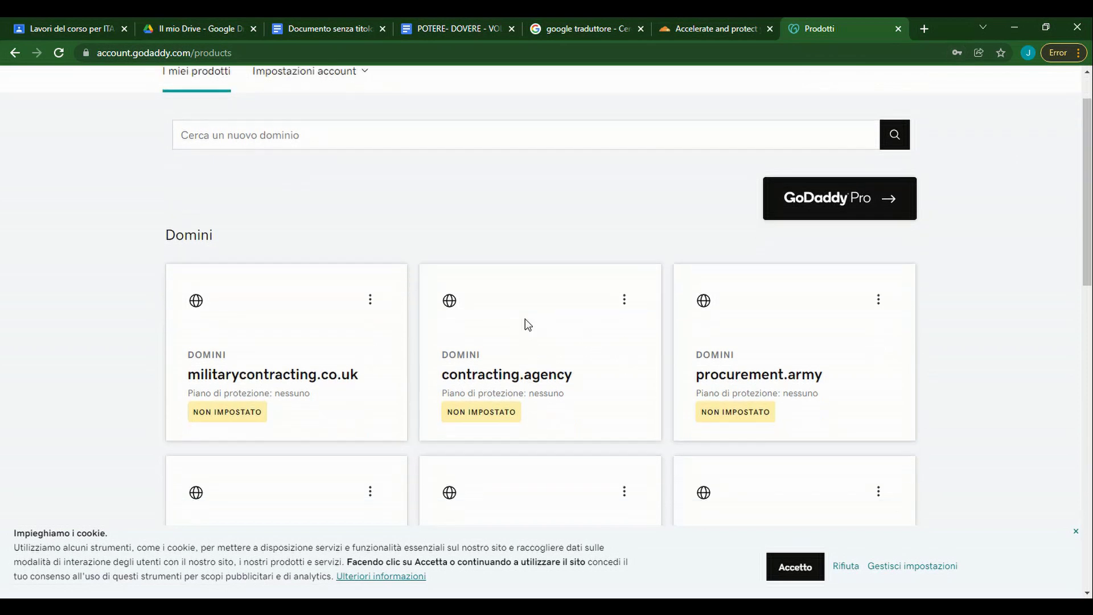
scroll(528, 324, "down", 2)
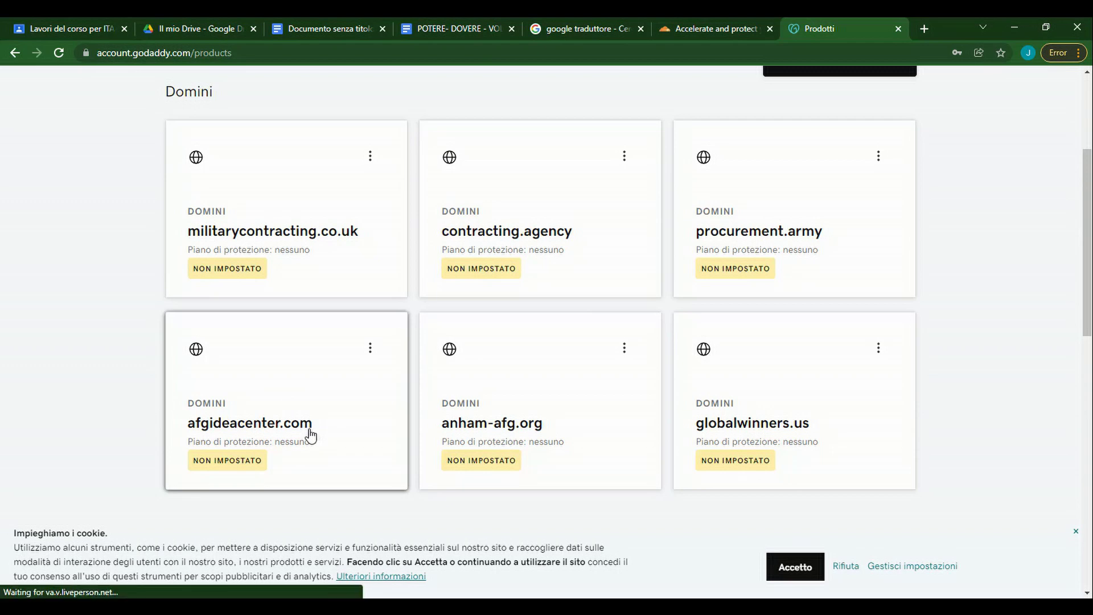
left_click_drag(311, 432, 170, 431)
key("ctrl+c")
left_click(719, 27)
left_click(360, 191)
key("ctrl+v")
left_click(279, 242)
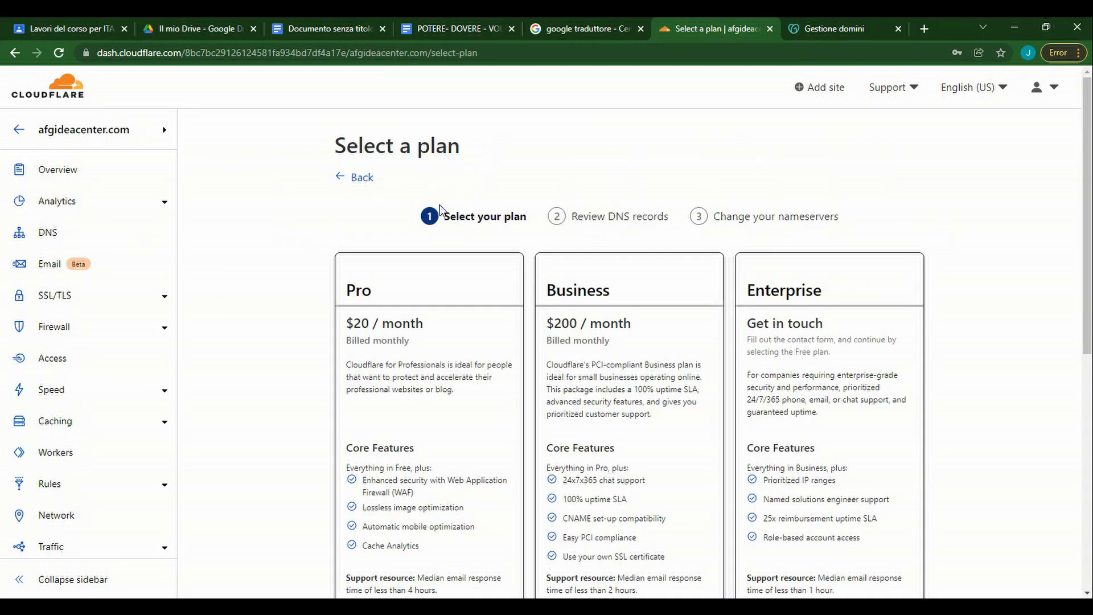
Choose the Free plan for afgideacenter.com and continue to the DNS review.
scroll(603, 314, "down", 7)
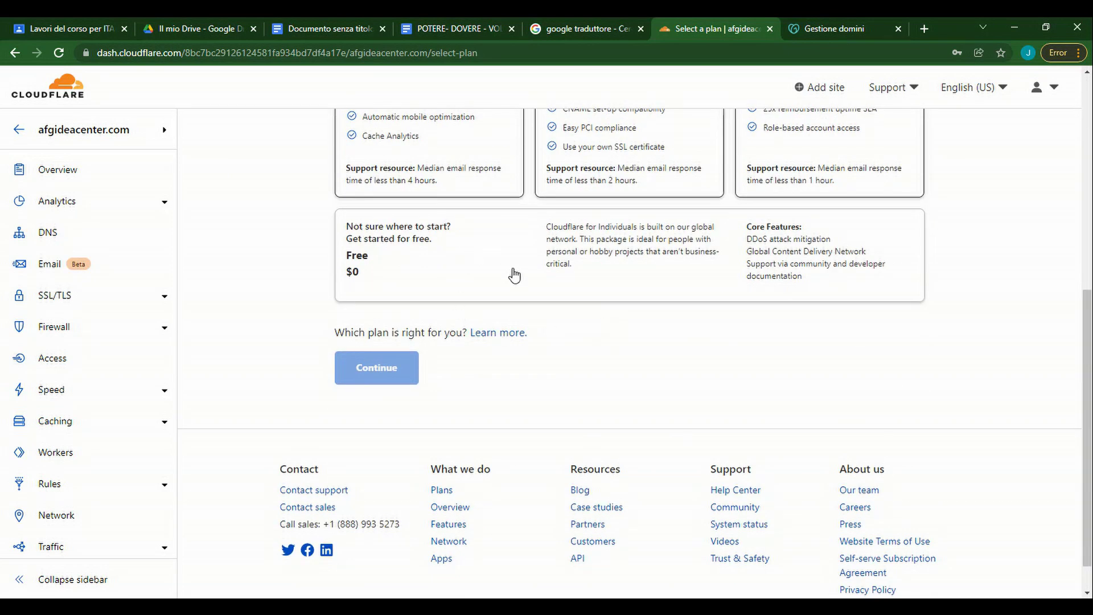
left_click(469, 281)
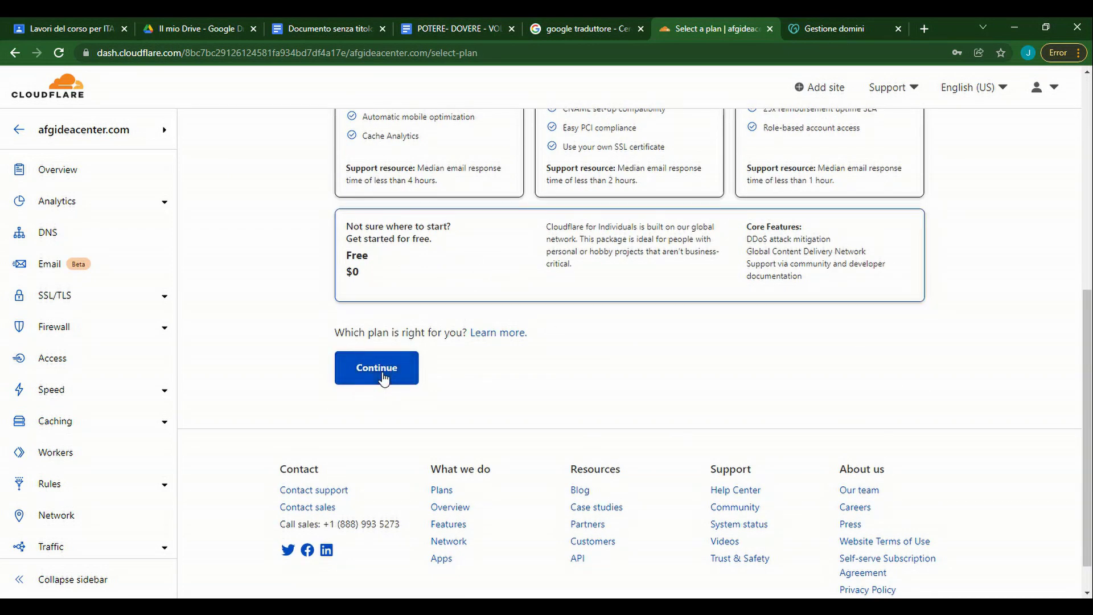
left_click(387, 378)
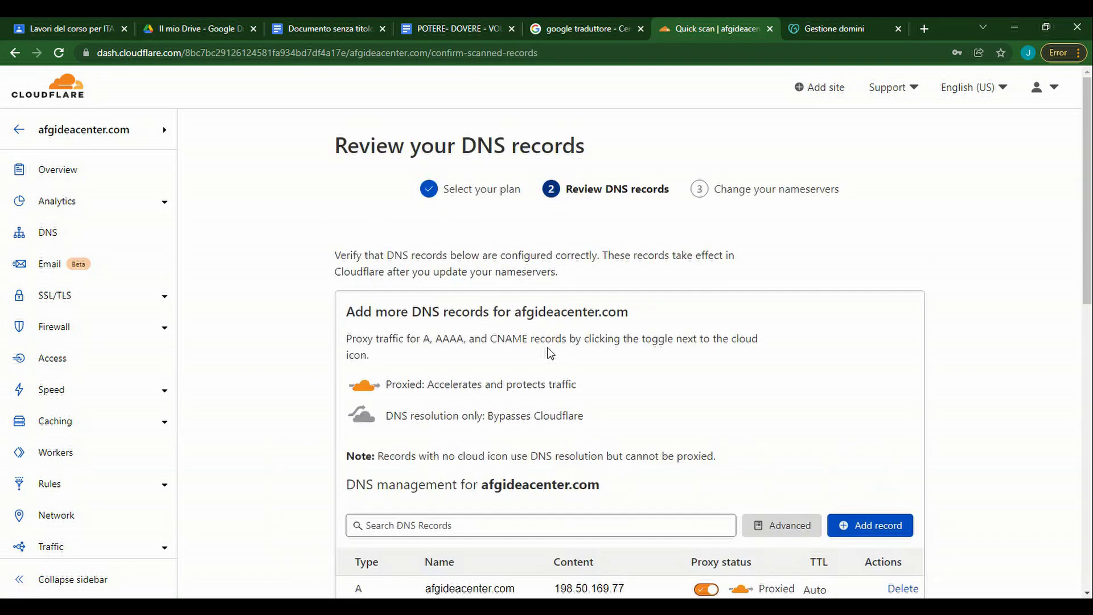
scroll(549, 353, "down", 6)
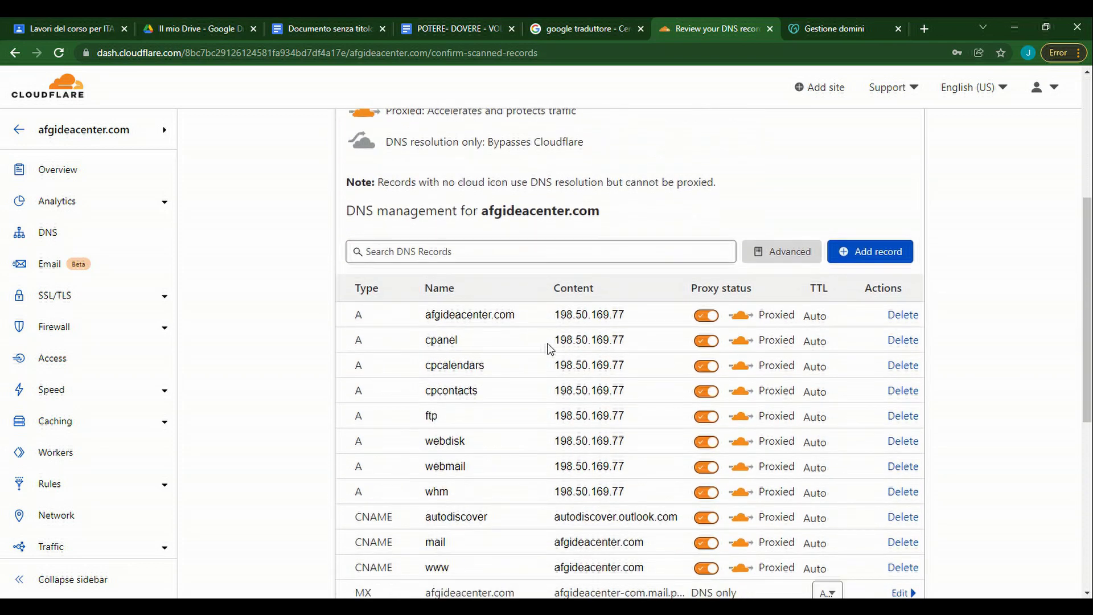
scroll(549, 349, "down", 3)
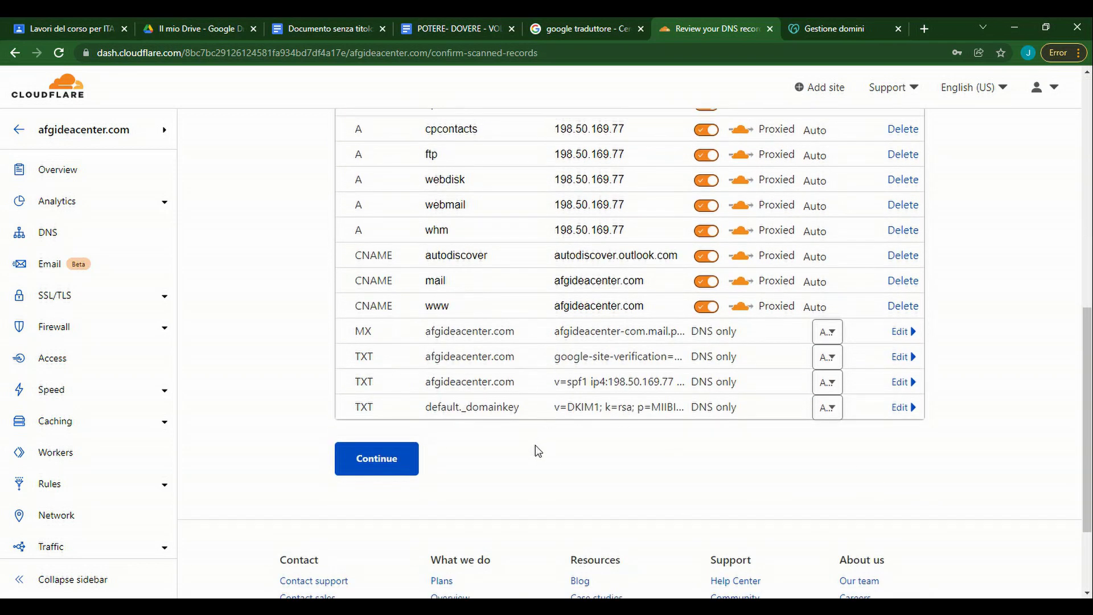
scroll(504, 473, "up", 2)
scroll(616, 418, "up", 4)
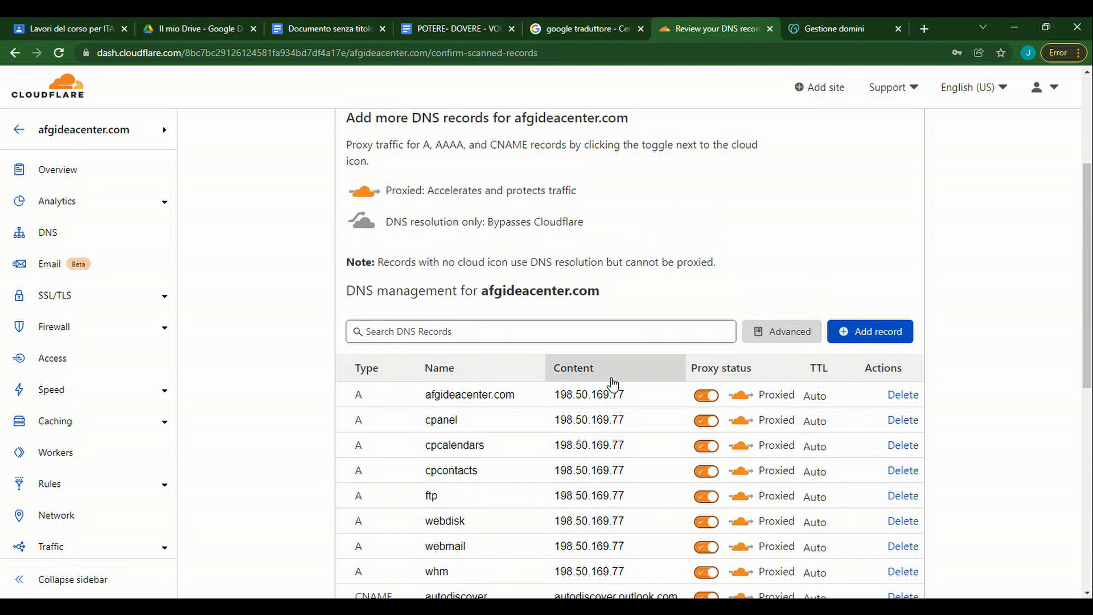
scroll(637, 393, "down", 4)
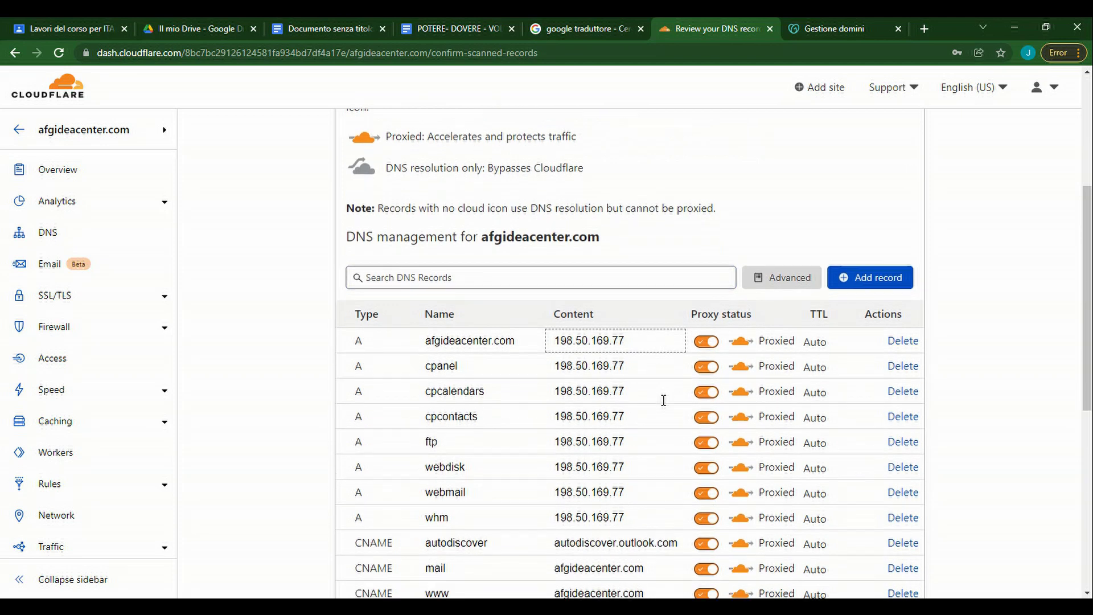
scroll(632, 279, "down", 3)
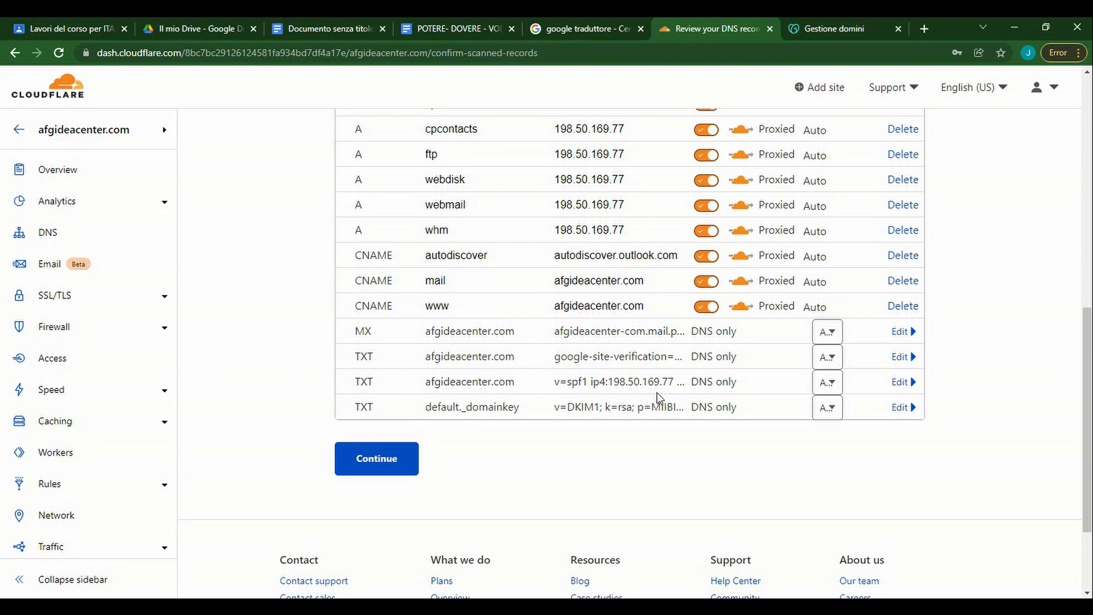
scroll(623, 407, "up", 3)
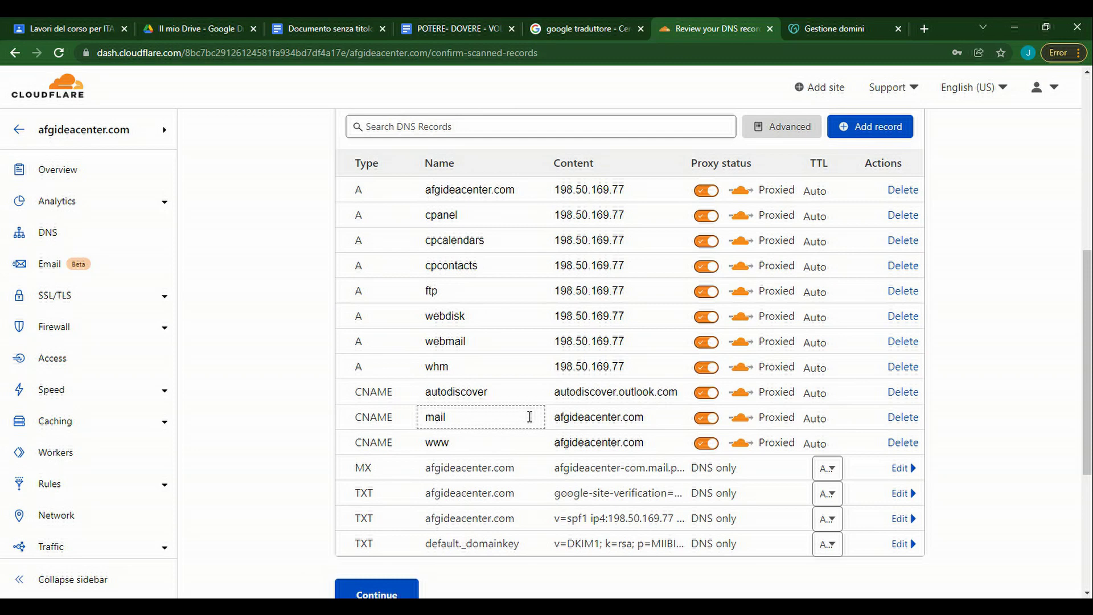
scroll(540, 410, "down", 3)
left_click(378, 397)
Copy the nameserver liz.ns.cloudflare.com and switch to GoDaddy's domain settings.
scroll(550, 385, "down", 3)
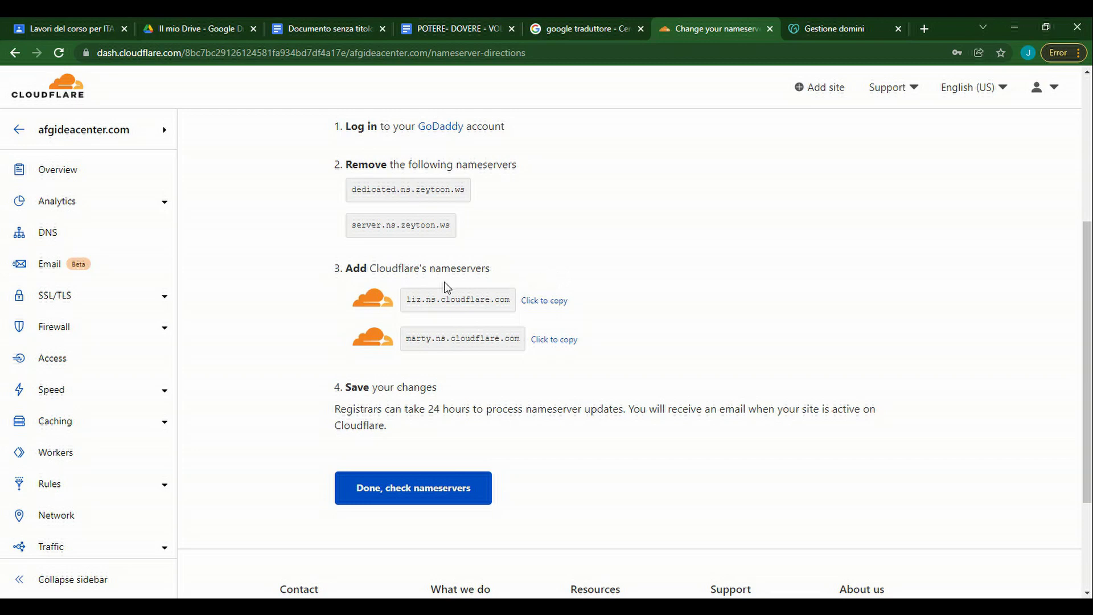
left_click(541, 310)
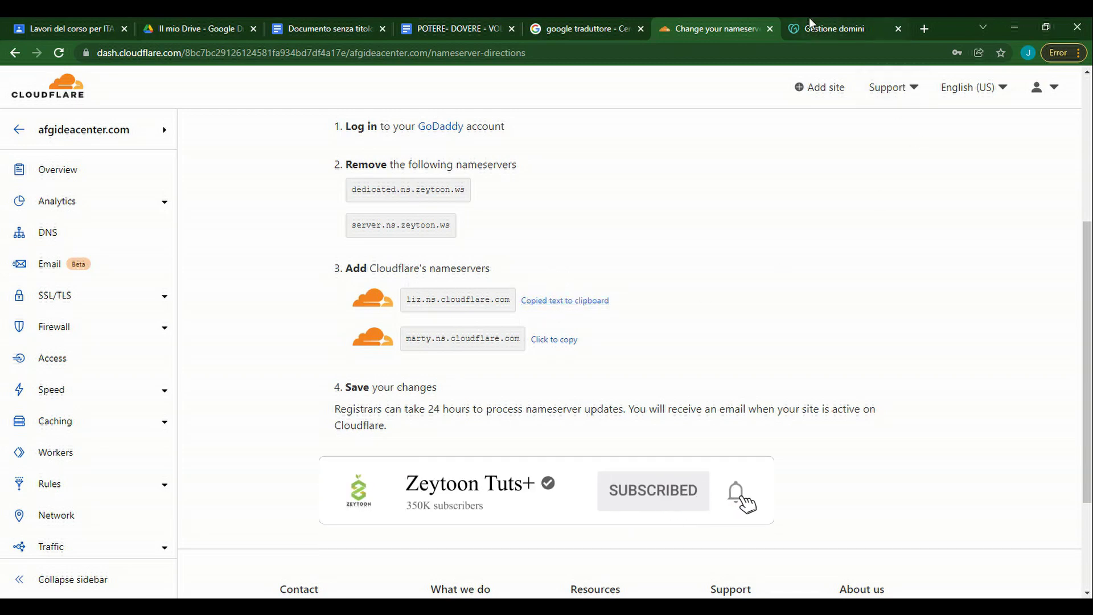
left_click(852, 29)
scroll(392, 362, "down", 5)
From the top of afgideacenter.com's Impostazioni dominio, choose DNS > Modelli DNS.
scroll(727, 363, "down", 5)
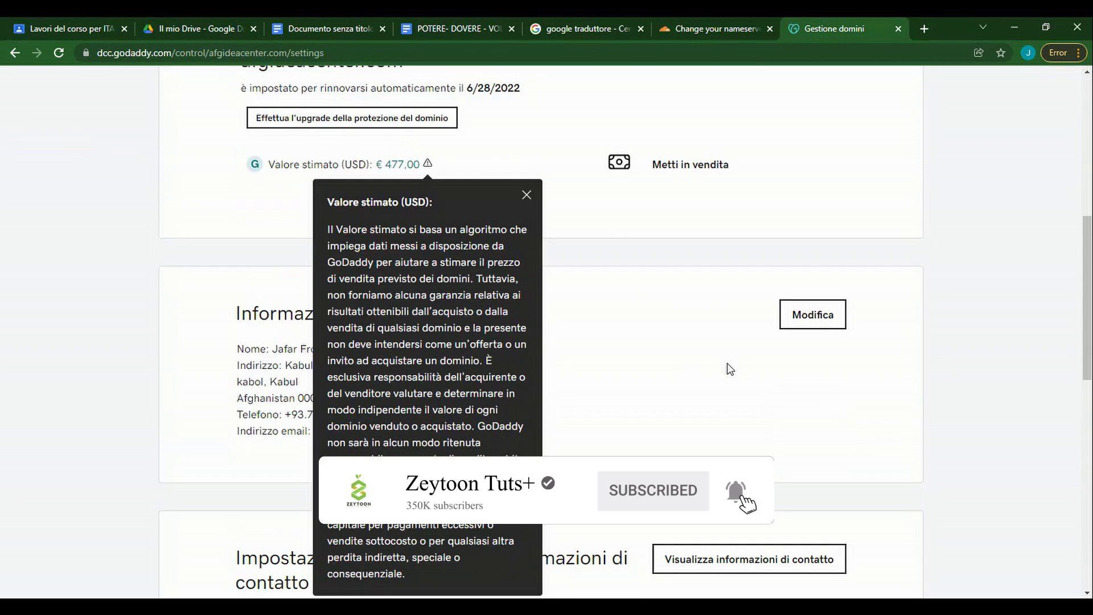
scroll(533, 386, "down", 10)
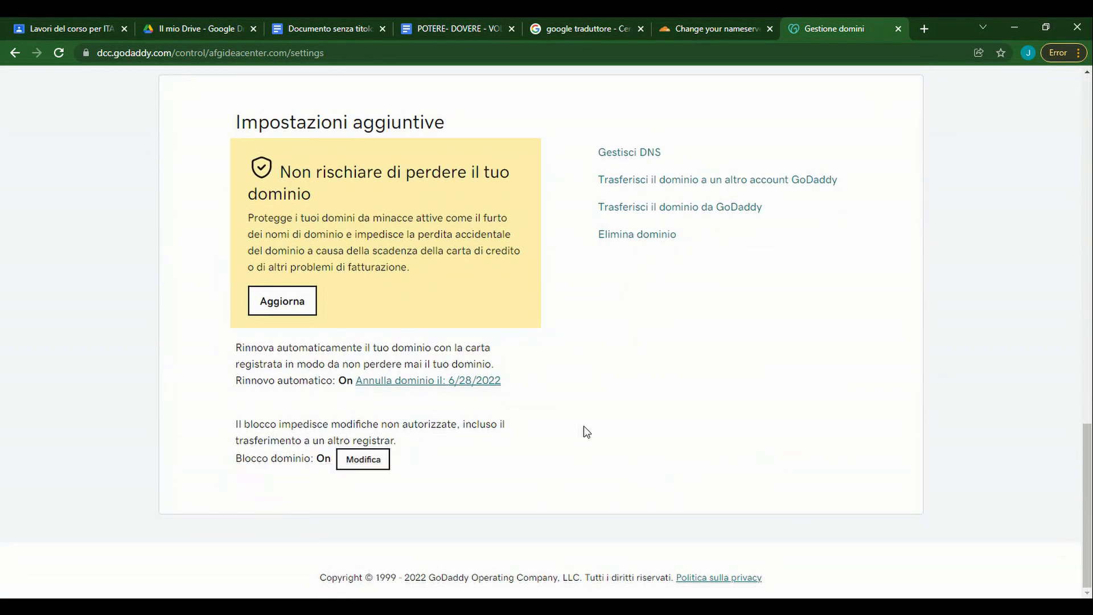
scroll(490, 472, "up", 7)
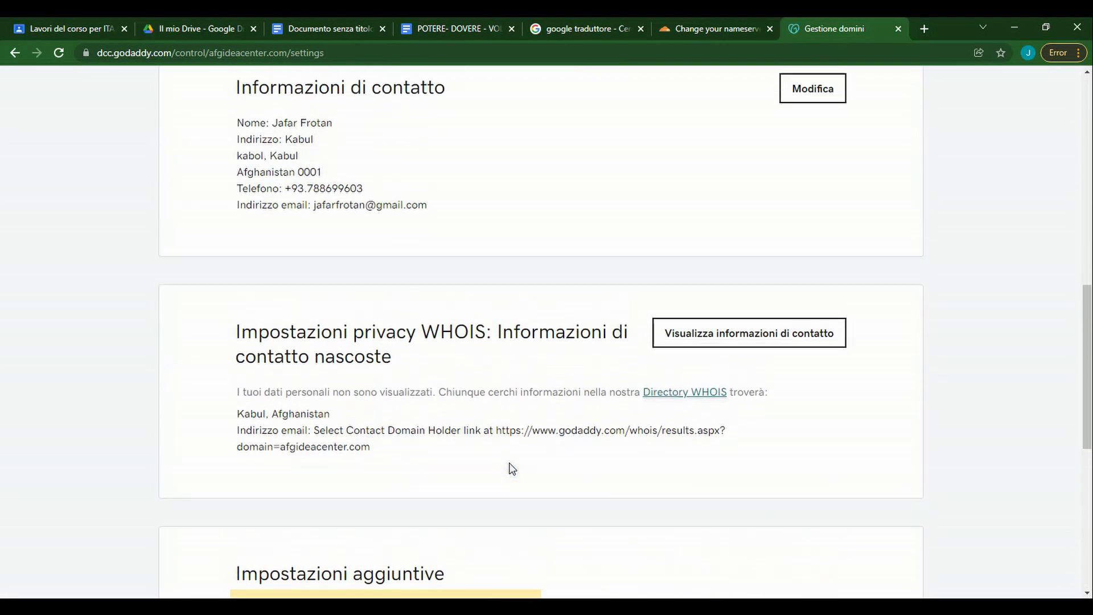
scroll(456, 444, "up", 5)
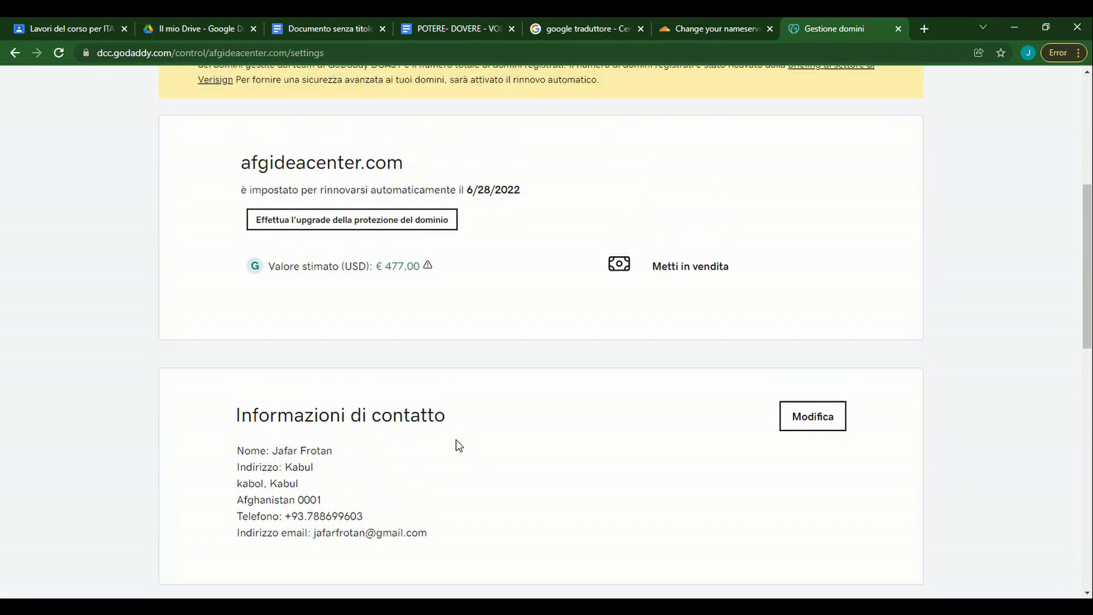
scroll(458, 446, "up", 3)
scroll(392, 432, "up", 3)
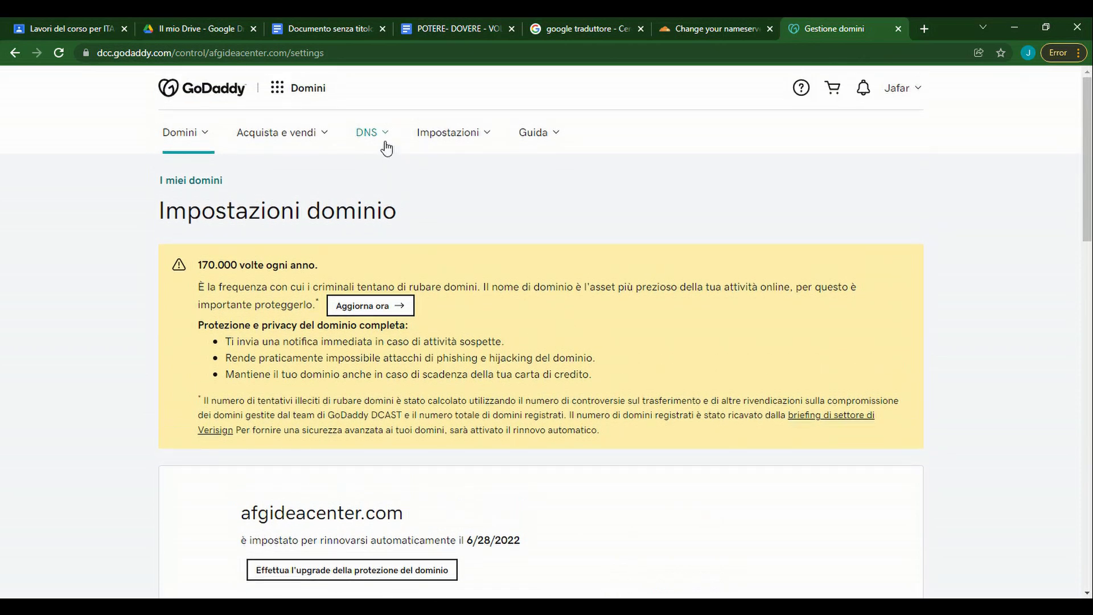
left_click(368, 135)
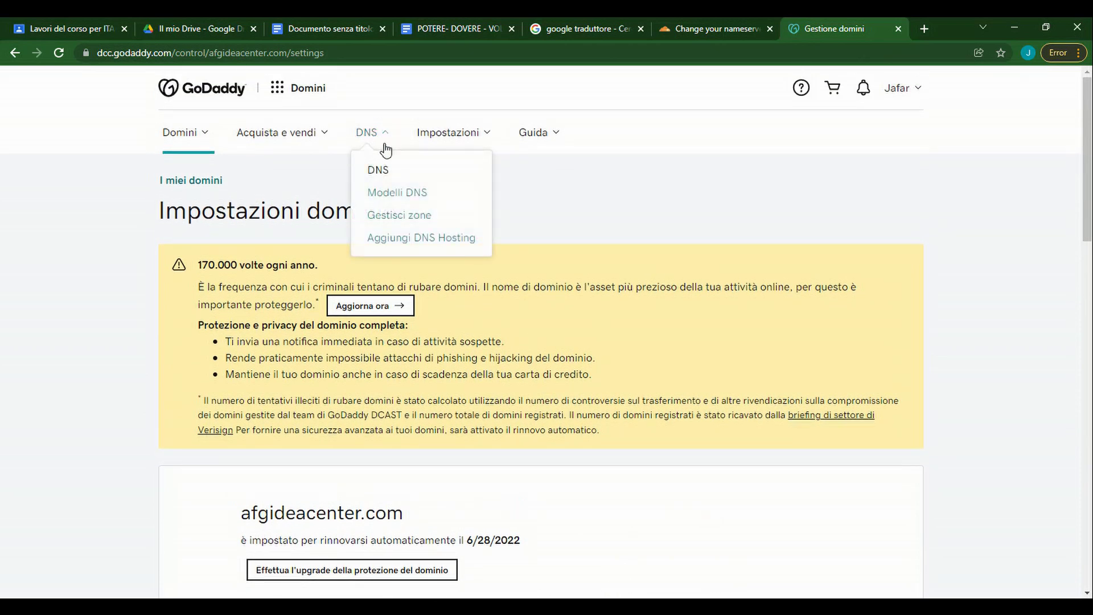
left_click(414, 193)
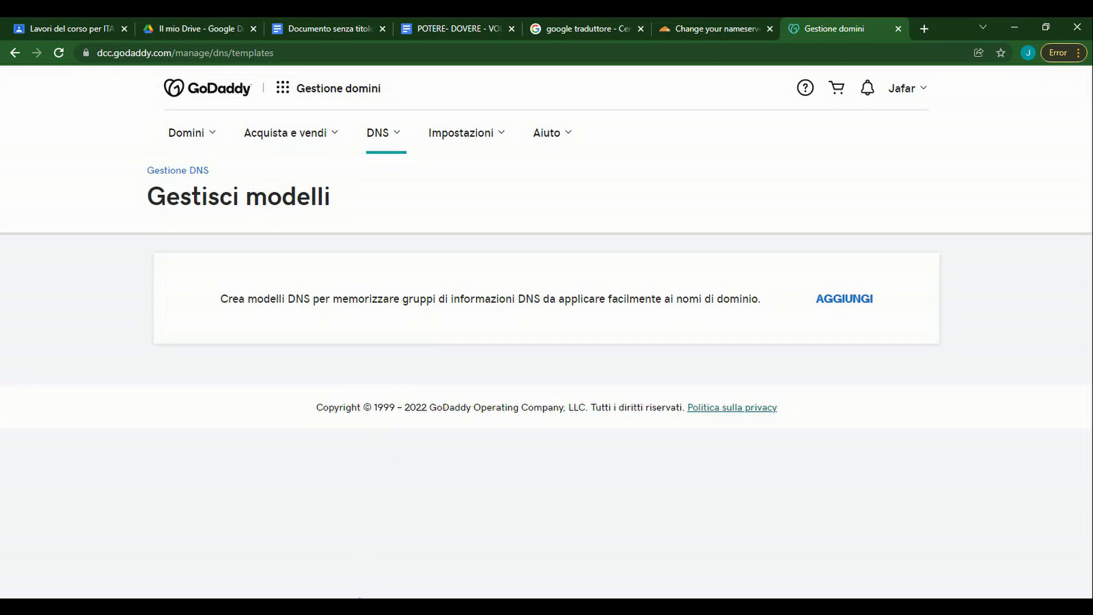
Reopen Modelli DNS, start a new template with AGGIUNGI, then return to My Products.
left_click(377, 132)
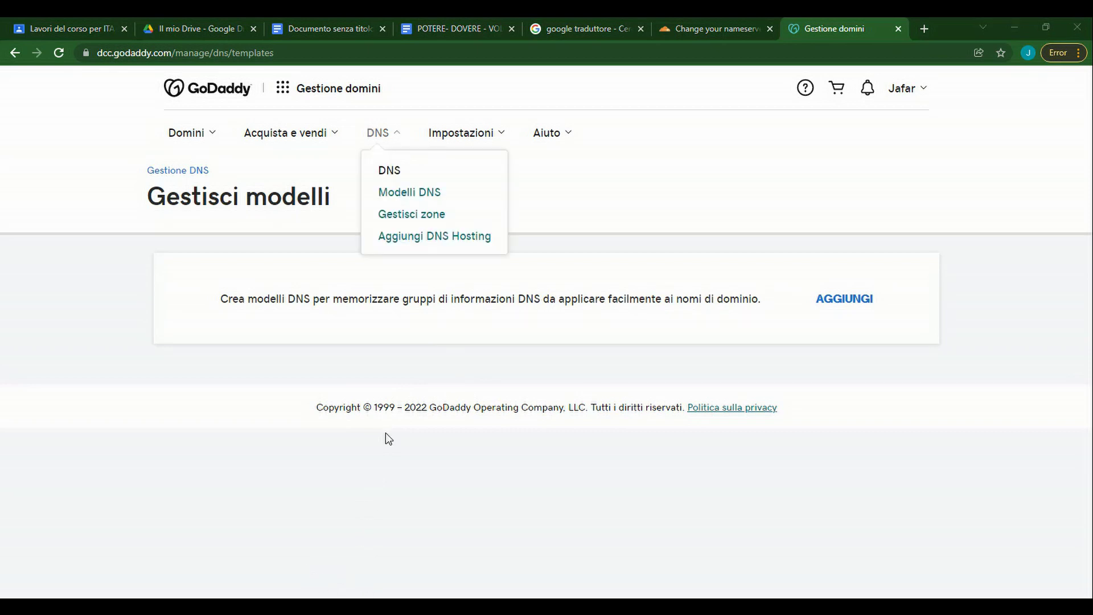
left_click(415, 193)
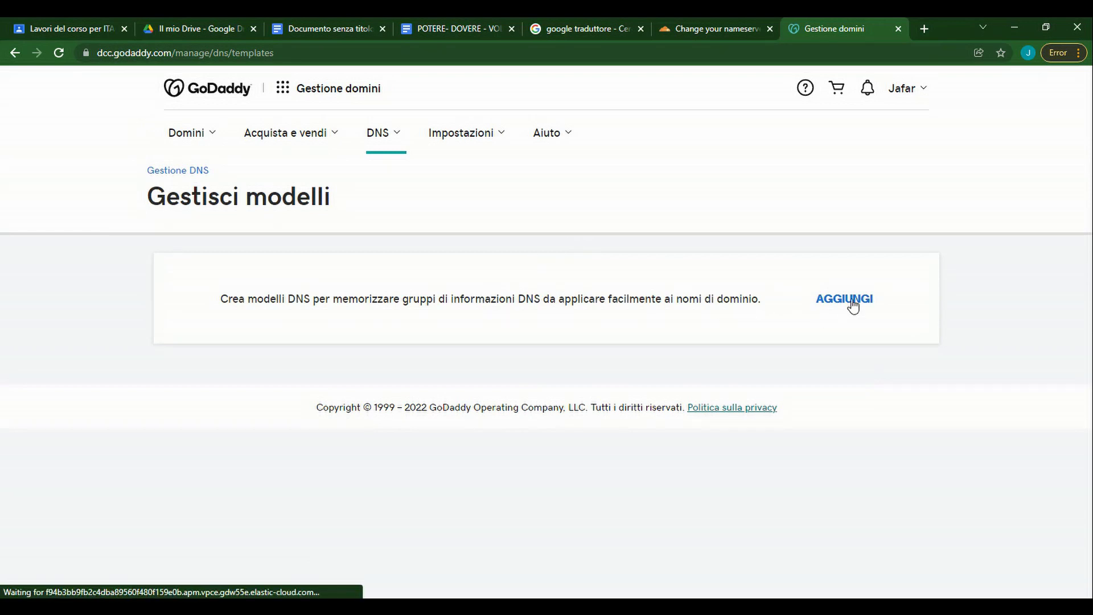
left_click(848, 300)
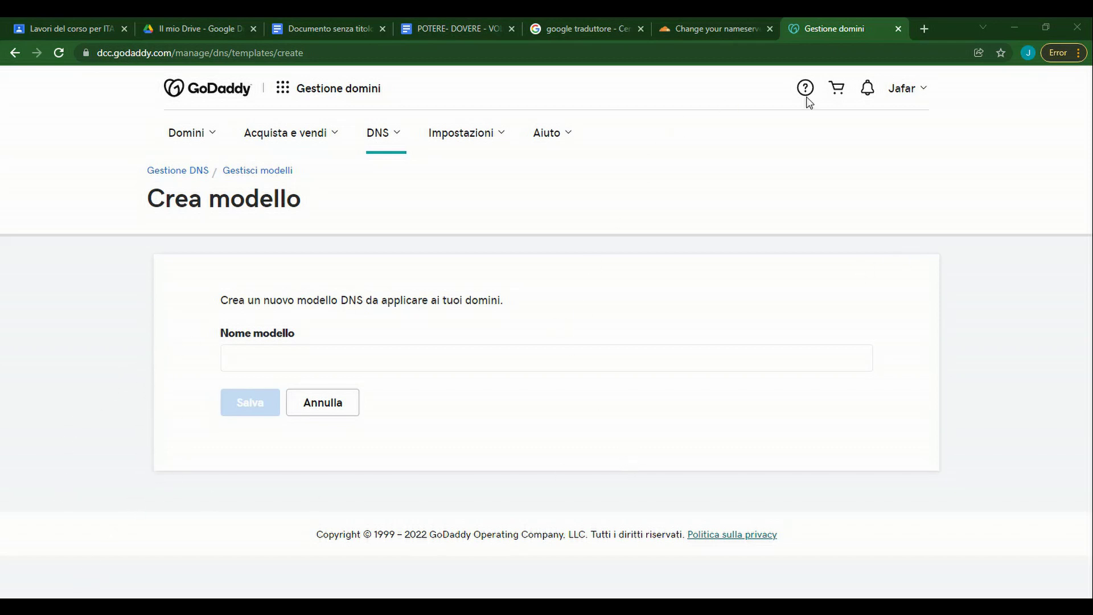
left_click(921, 92)
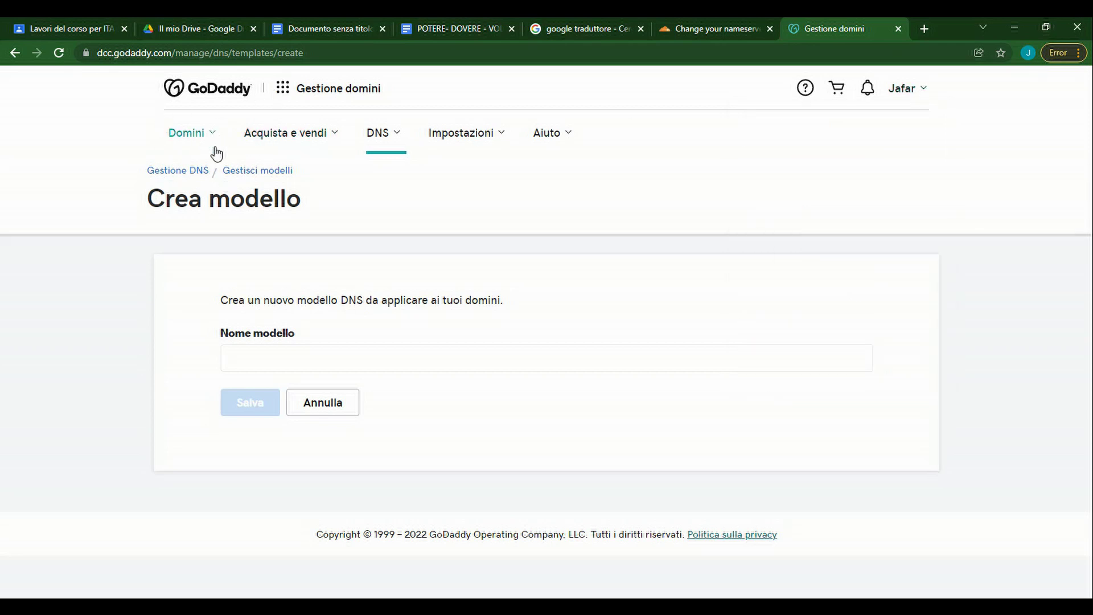
left_click(217, 103)
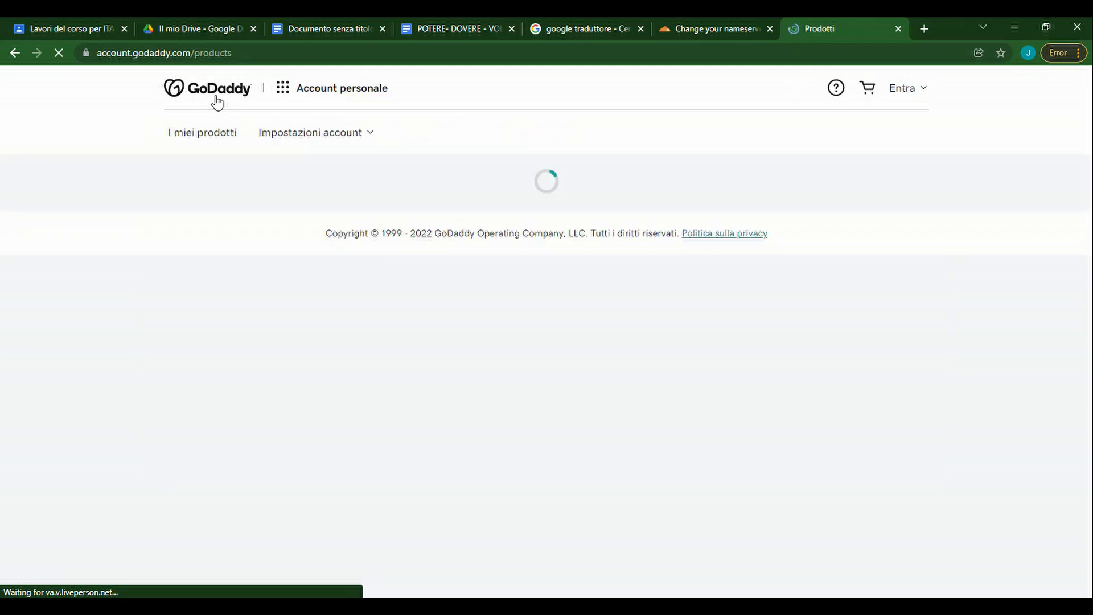
Open DNS for afgideacenter.com and bring up the Server dei nomi Modifica dialog.
scroll(587, 270, "down", 15)
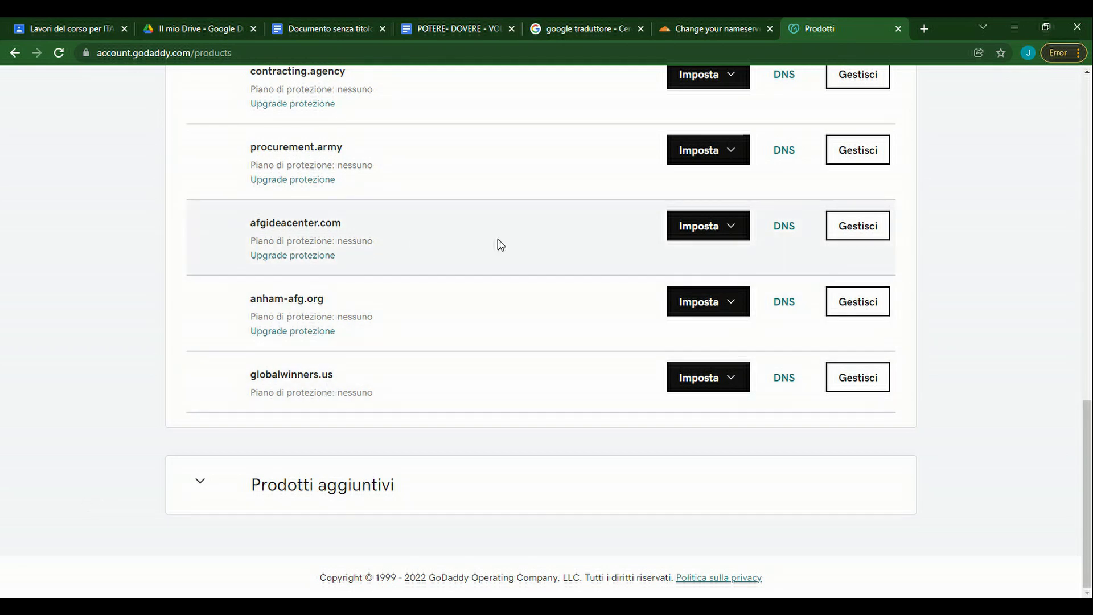
left_click(793, 235)
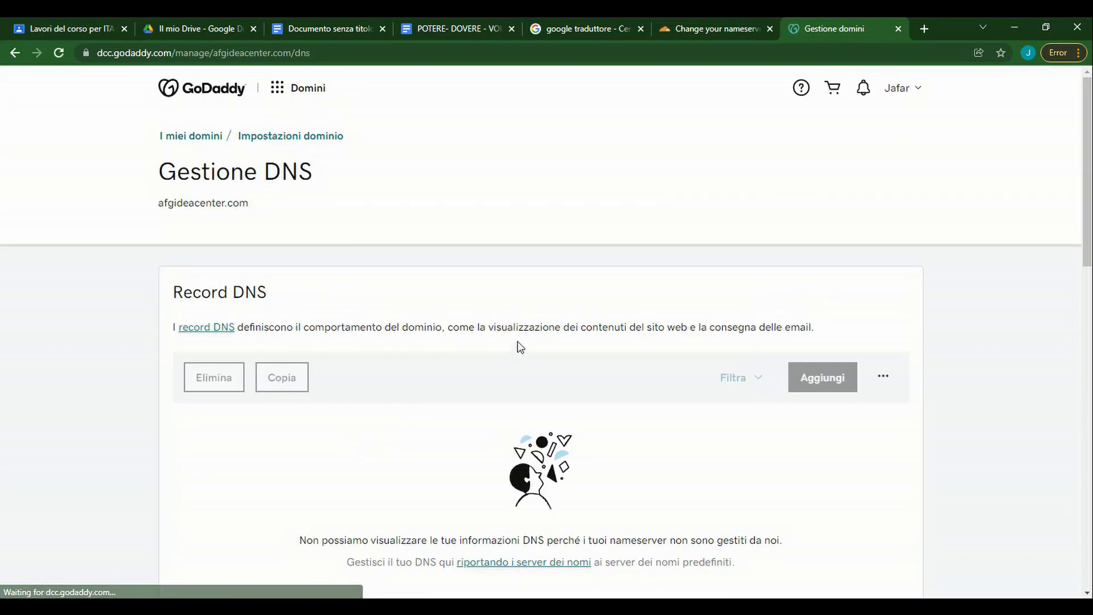
scroll(517, 346, "down", 5)
scroll(520, 347, "down", 3)
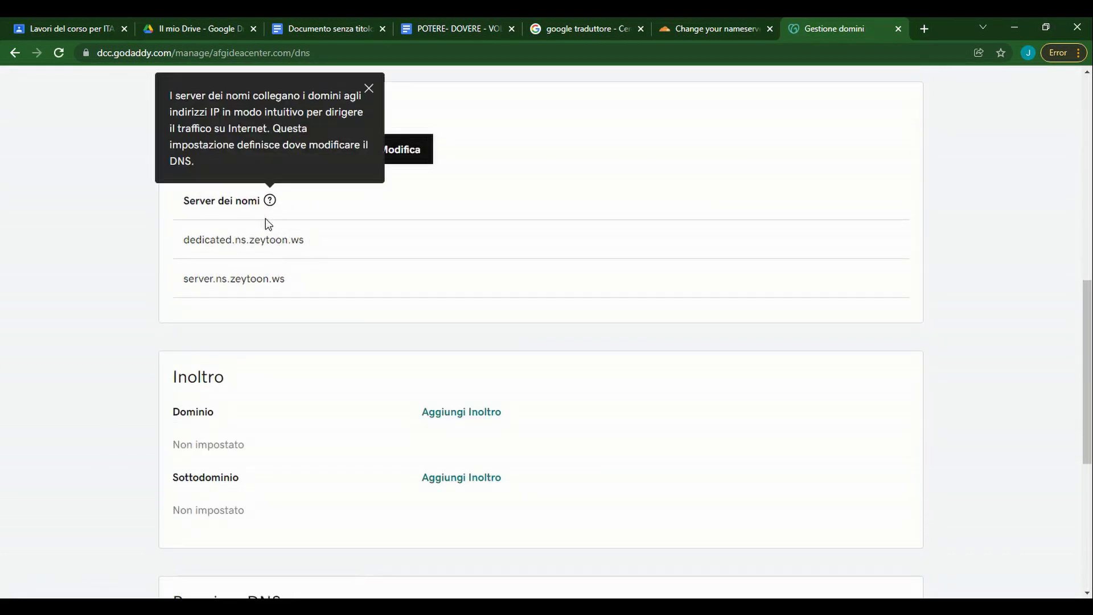
left_click(401, 160)
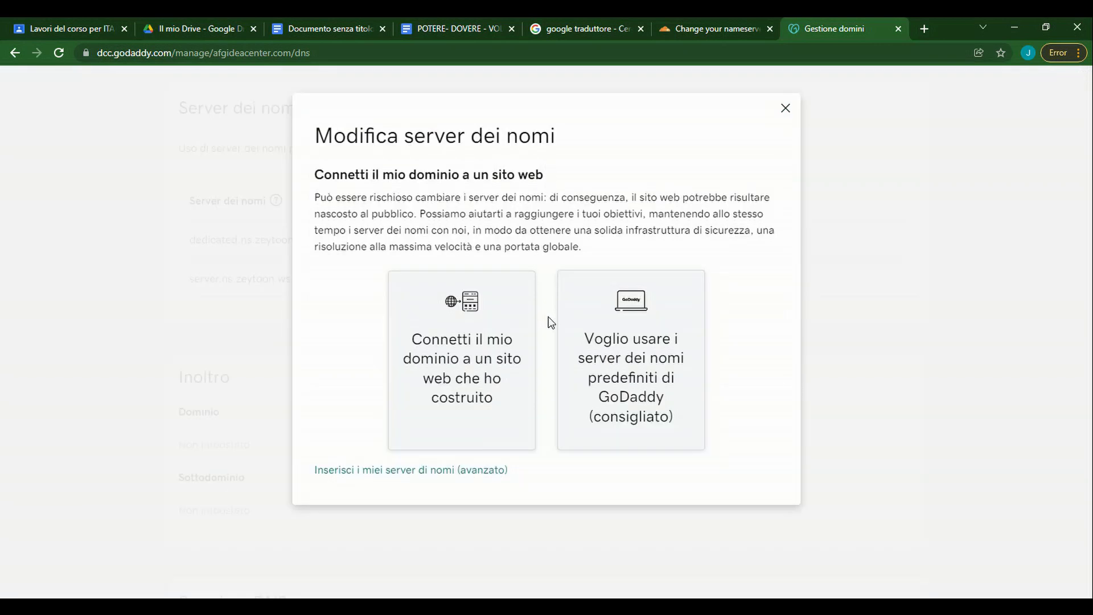
Switch to custom nameservers and enter liz.ns.cloudflare.com and marty.ns.cloudflare.com.
left_click(467, 470)
left_click(509, 256)
key("ctrl+a")
type("liz.ns.cloudflare.com")
left_click(695, 29)
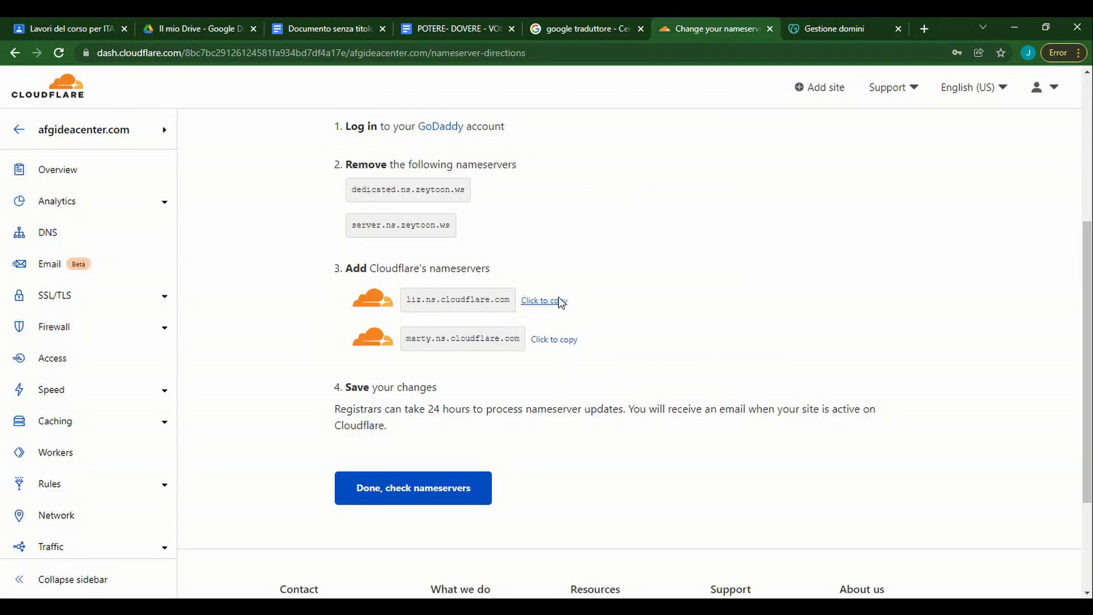
left_click(554, 339)
left_click(833, 28)
left_click(512, 306)
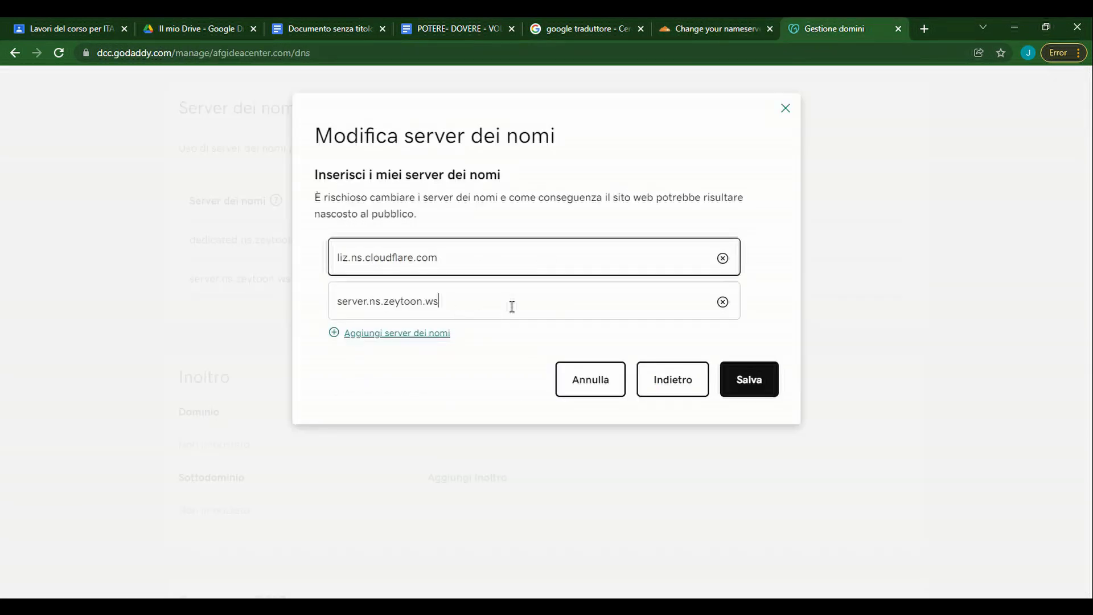
key("ctrl+a")
key("ctrl+v")
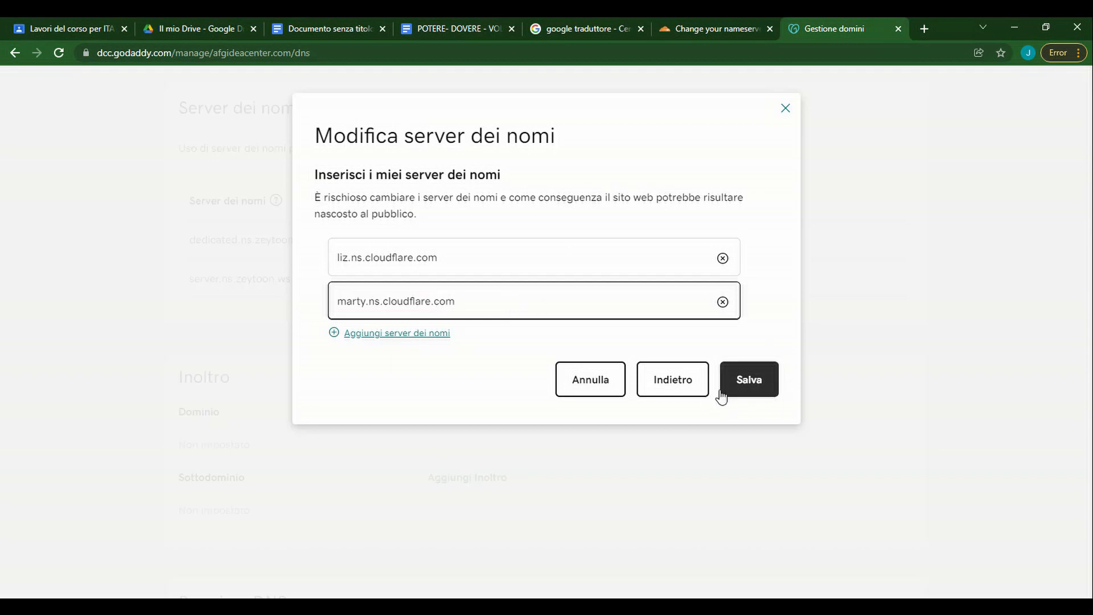
Save the new nameservers, accept the consent and confirm the update request.
left_click(747, 383)
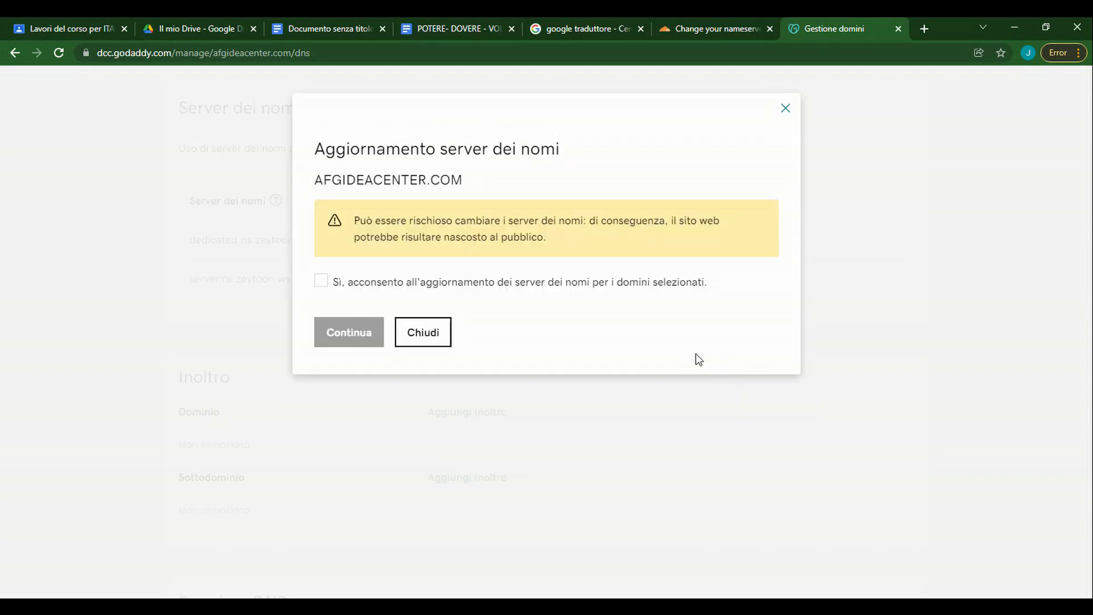
left_click(364, 283)
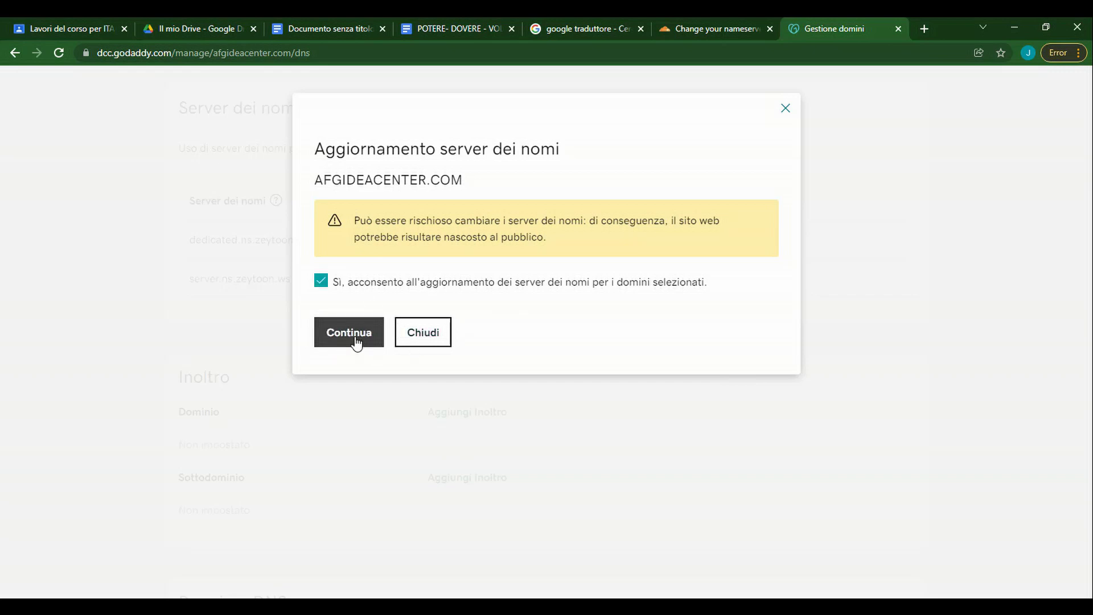
left_click(353, 340)
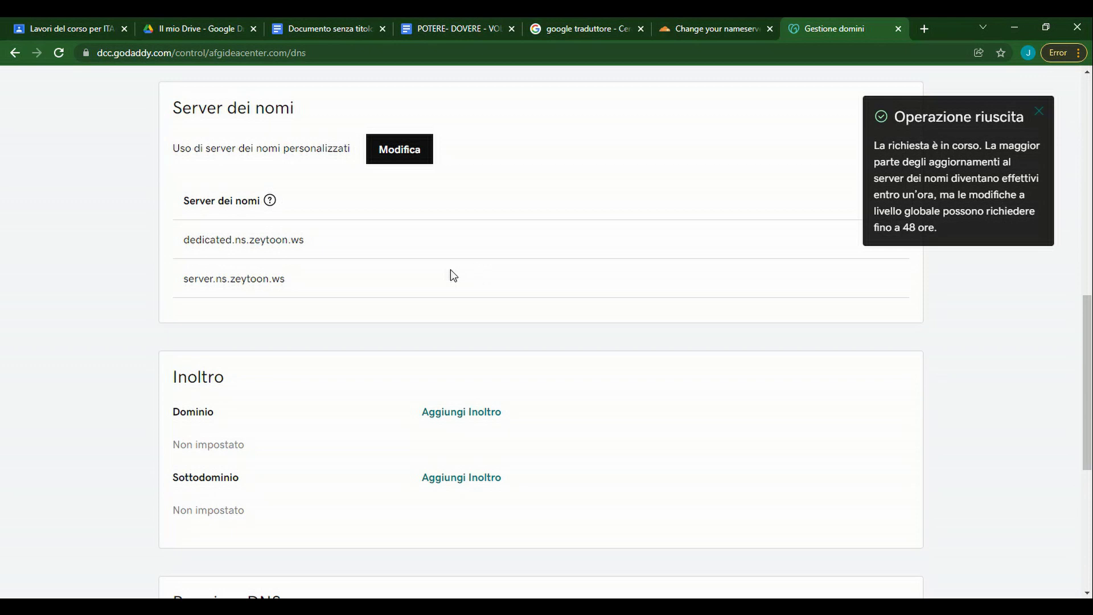
scroll(450, 271, "down", 3)
scroll(449, 273, "up", 6)
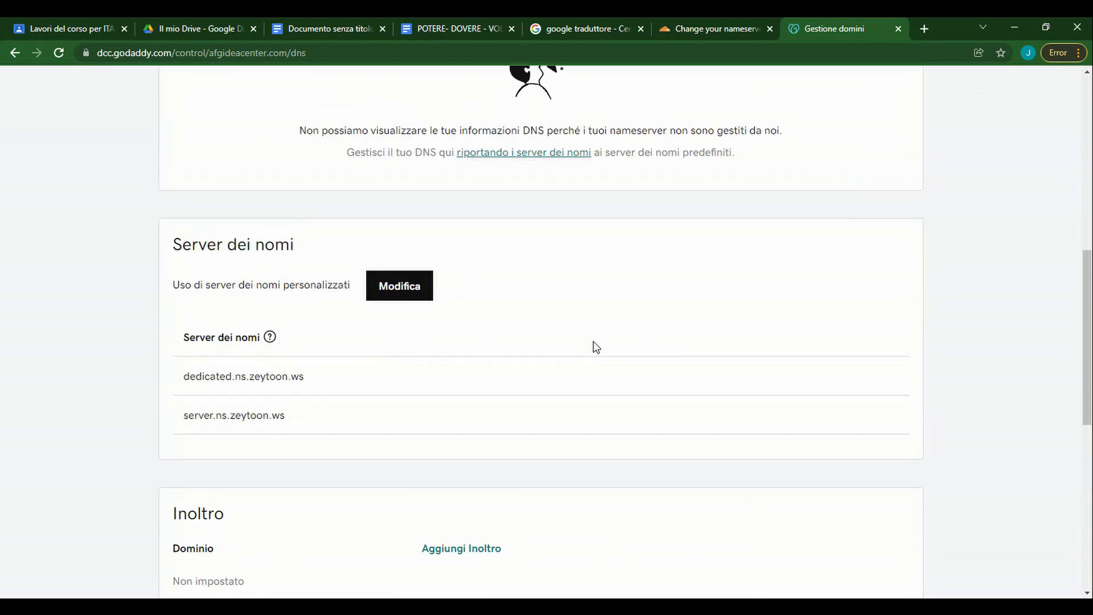
left_click(689, 23)
scroll(569, 262, "down", 3)
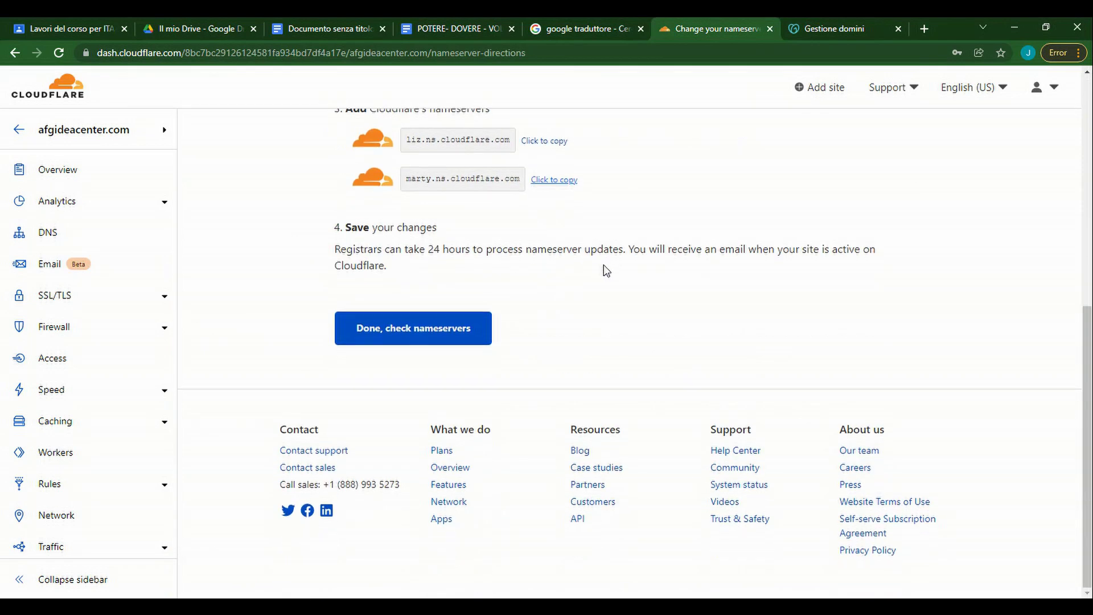
Confirm the nameservers changed, skip recommendations, and run Check nameservers for afgideacenter.com.
left_click(424, 335)
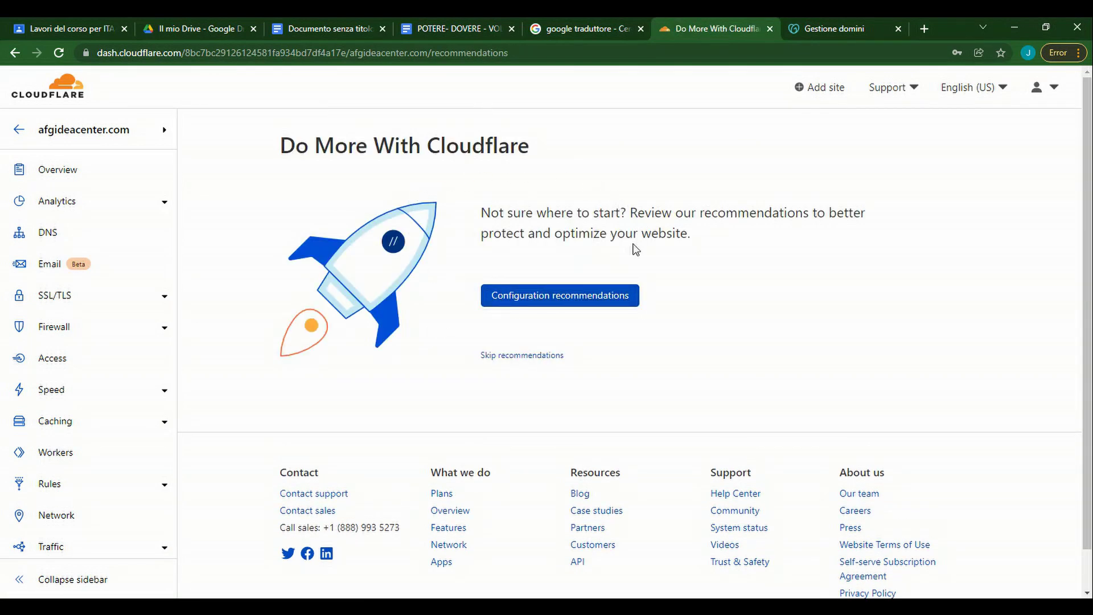
left_click(538, 356)
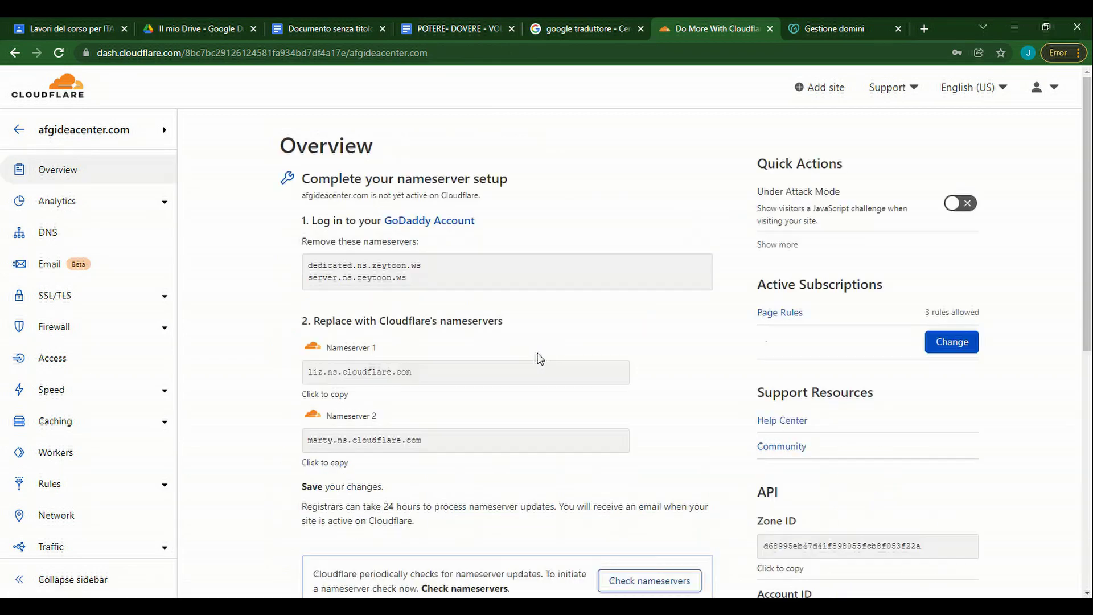
scroll(487, 336, "down", 7)
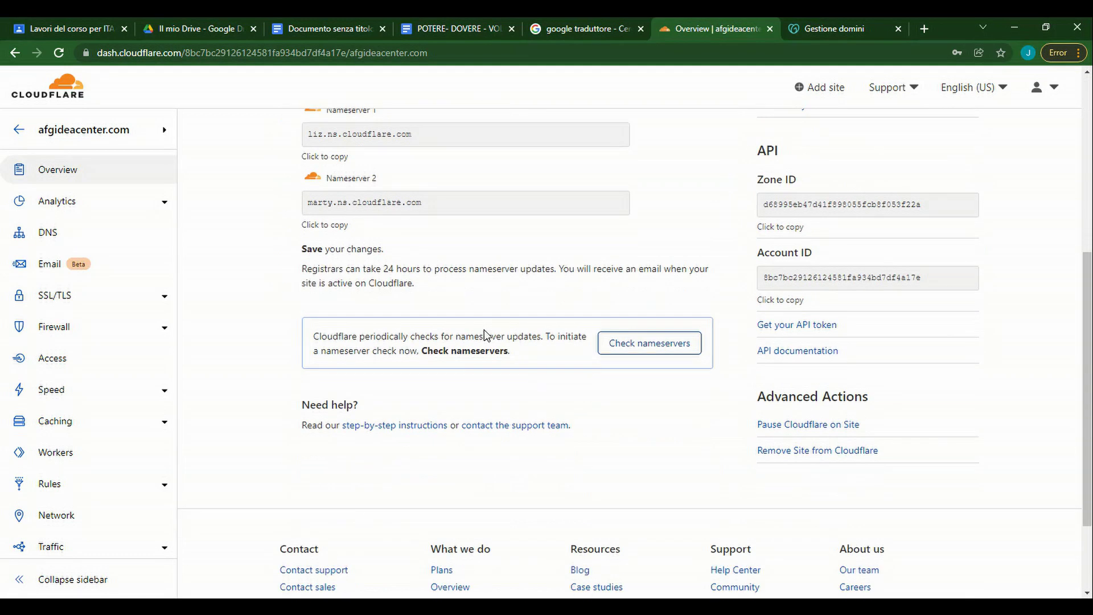
left_click(626, 219)
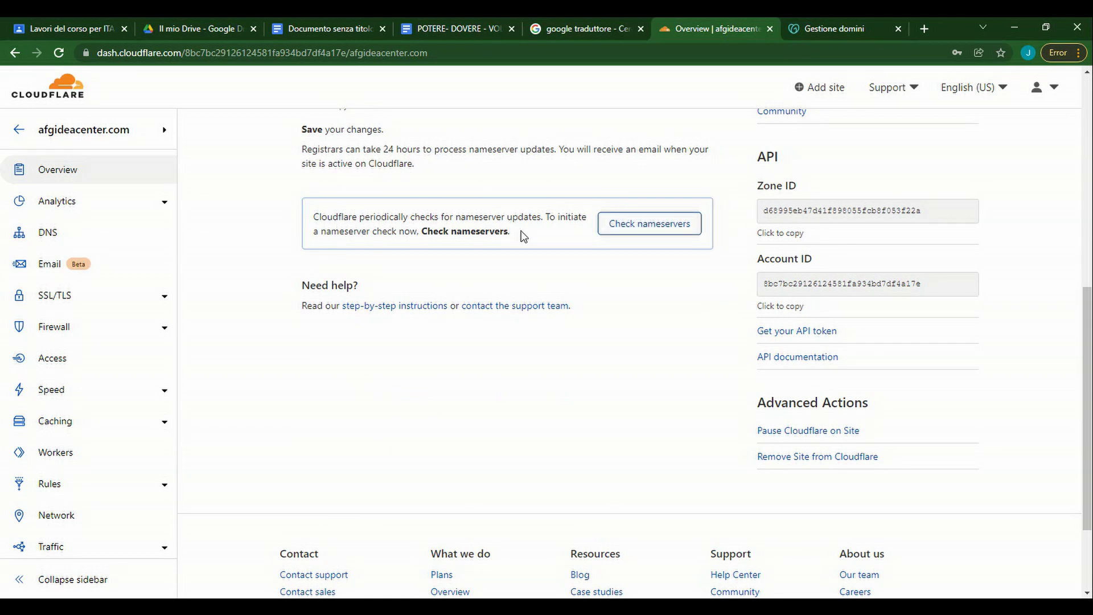
left_click(632, 223)
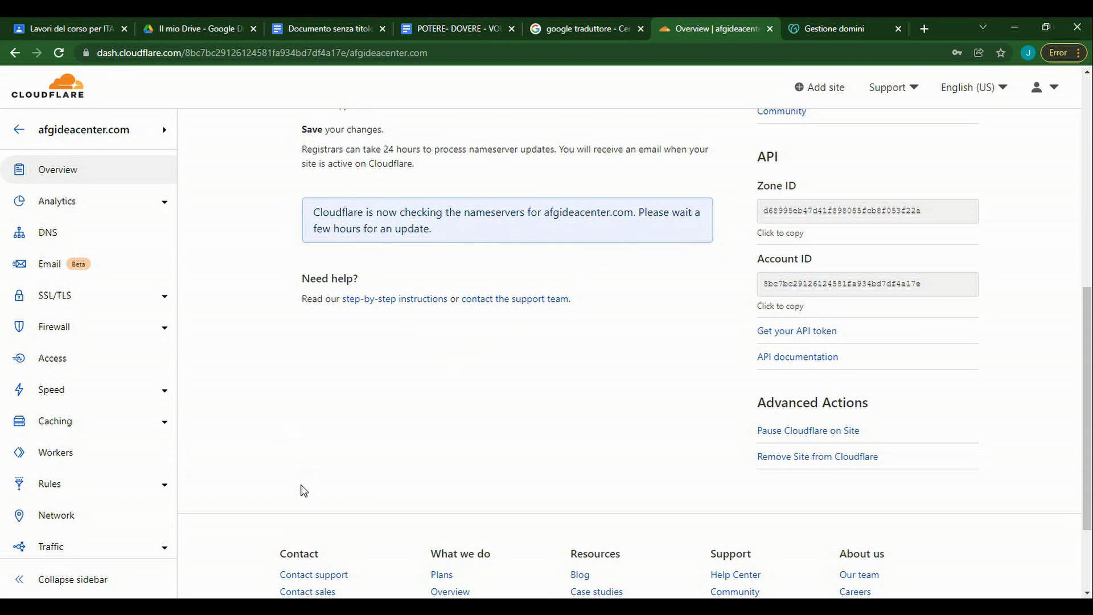
scroll(296, 503, "up", 1)
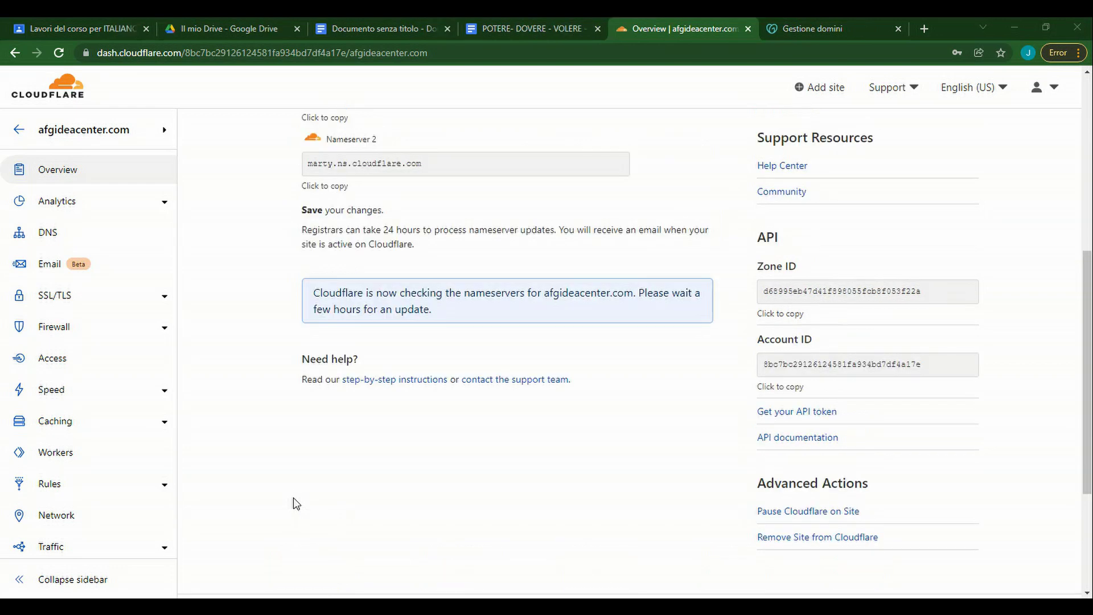
Reload Cloudflare and reopen afgideacenter.com from the websites list to see the protected status.
left_click(60, 52)
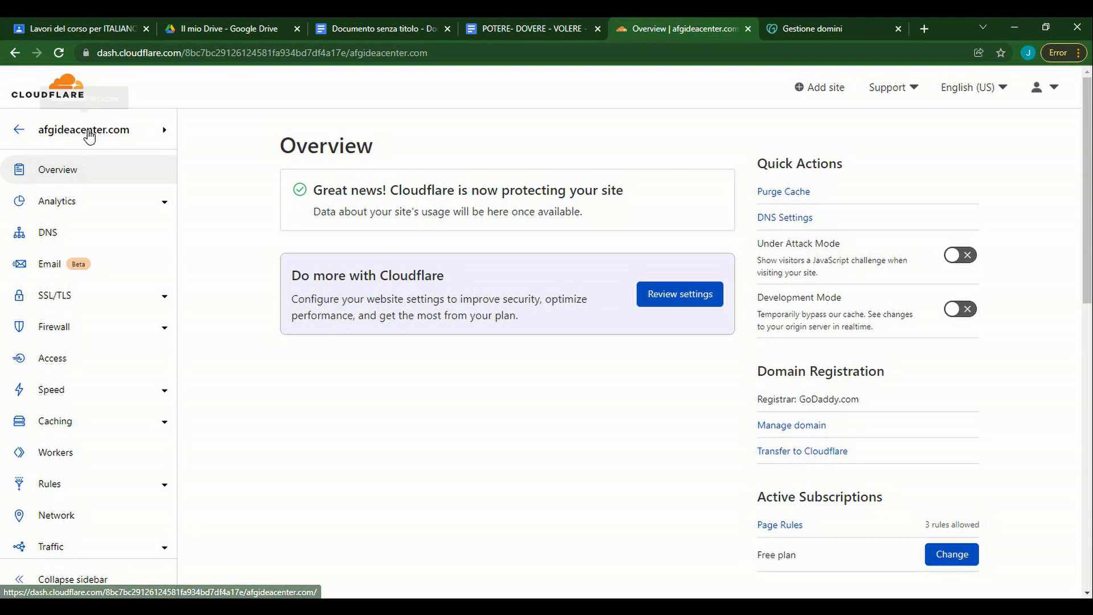
left_click(49, 85)
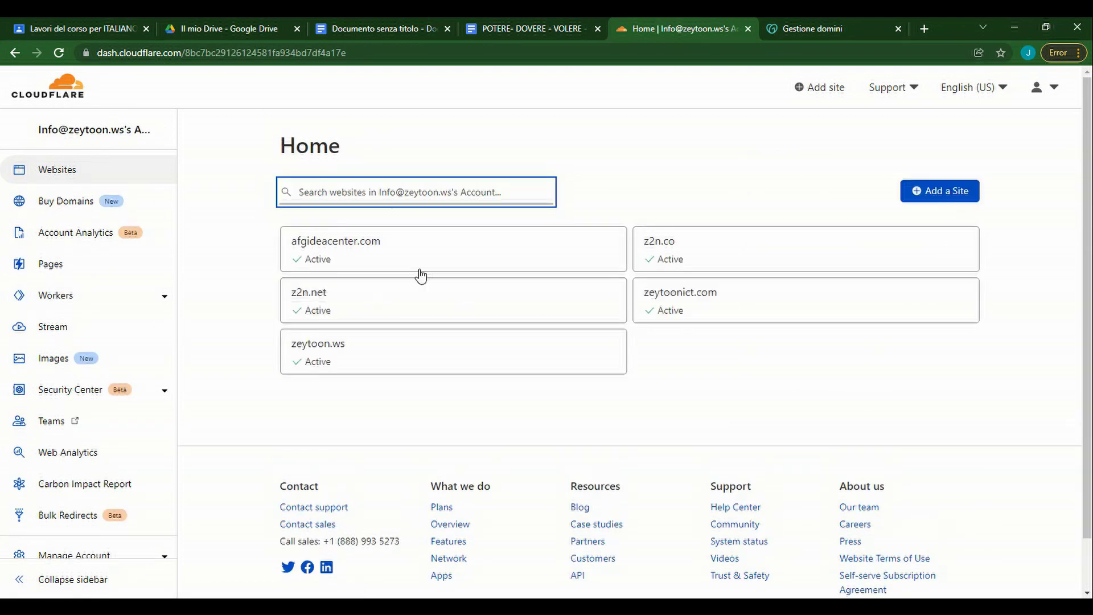
left_click(373, 247)
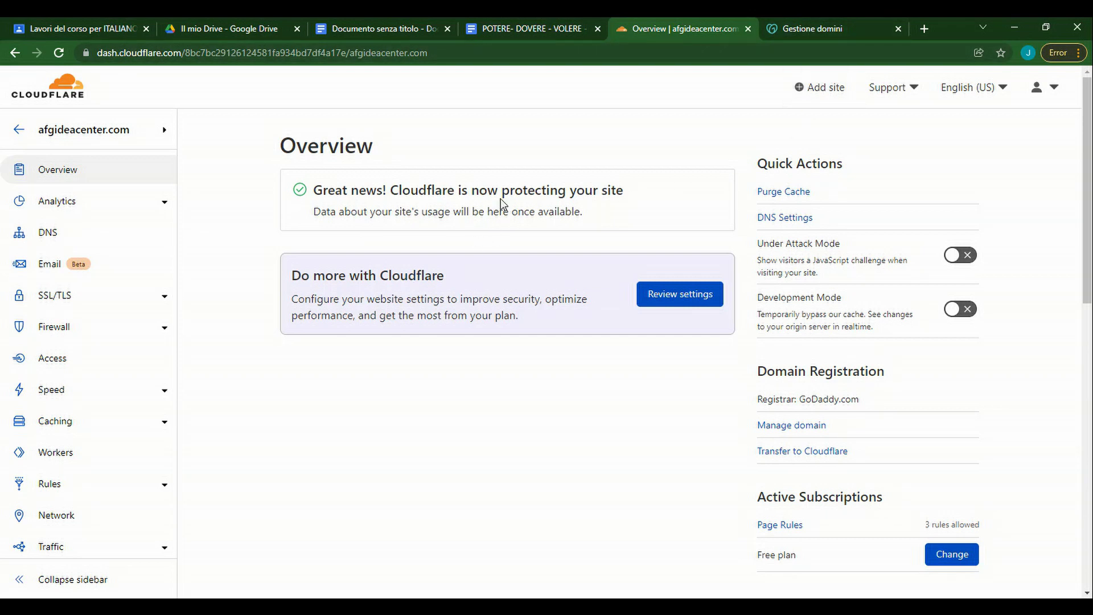
Review the nameservers on GoDaddy's Gestione domini page, then switch to the other Chrome window.
left_click(802, 27)
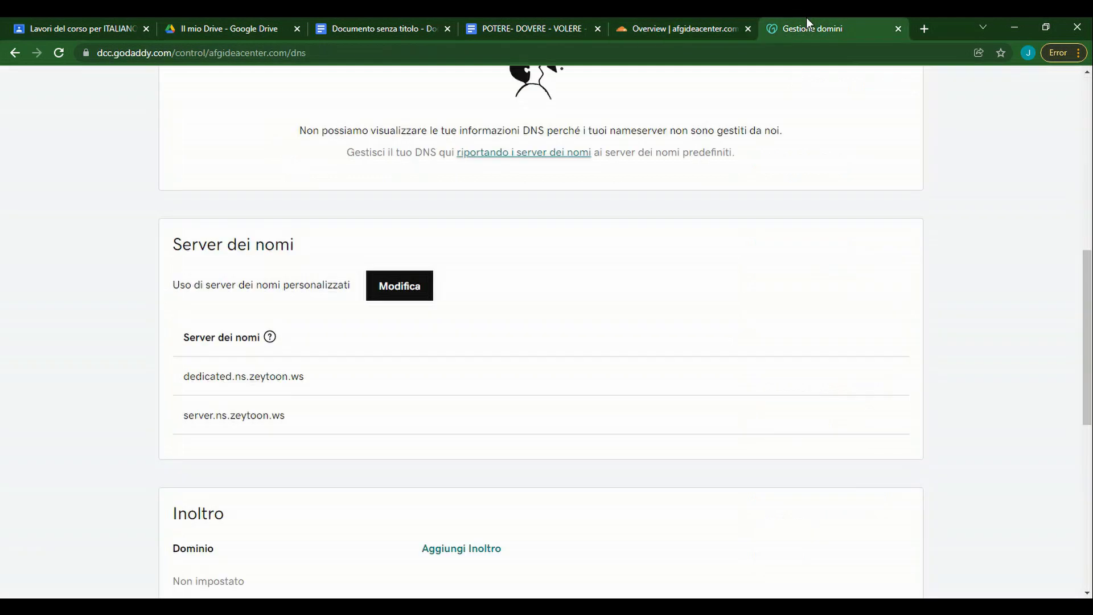
left_click(457, 54)
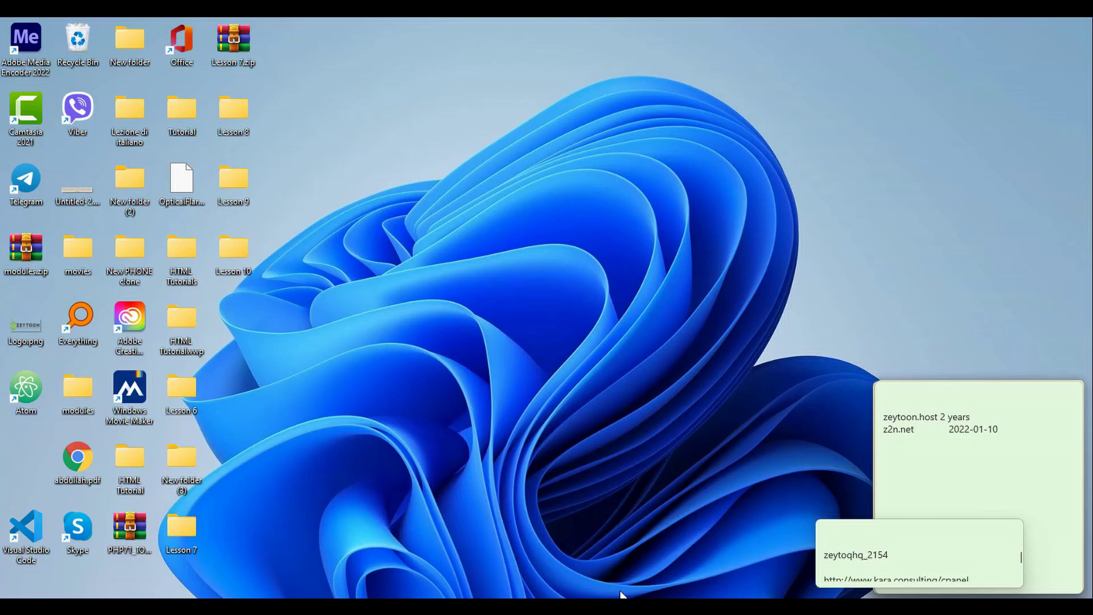
key("alt+Tab")
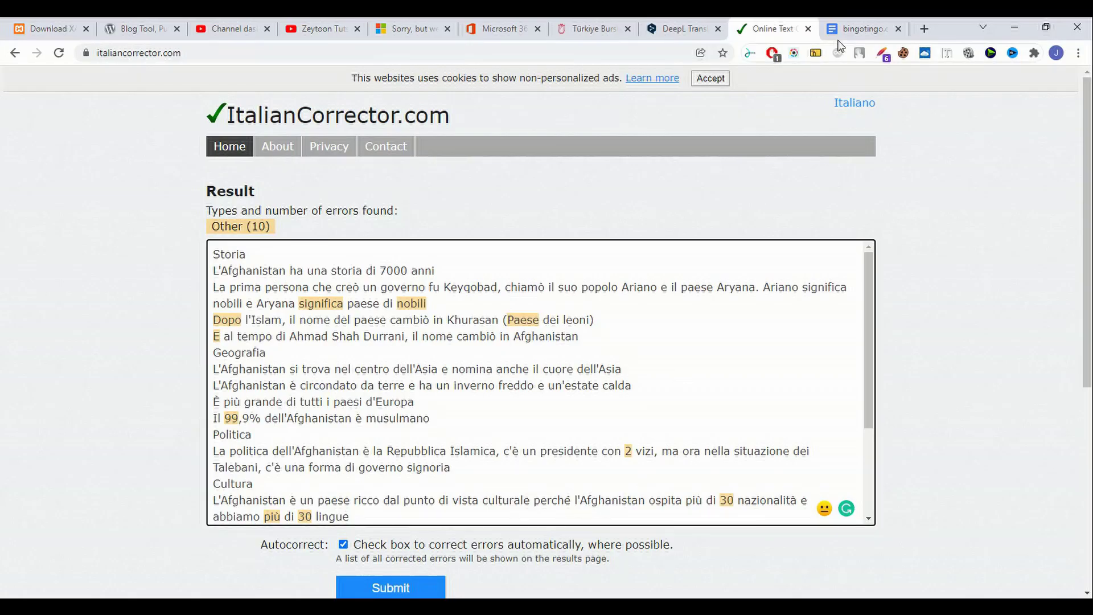
Load admin.google.com, close the bingotingo tab, and sign in with the account password.
left_click(628, 54)
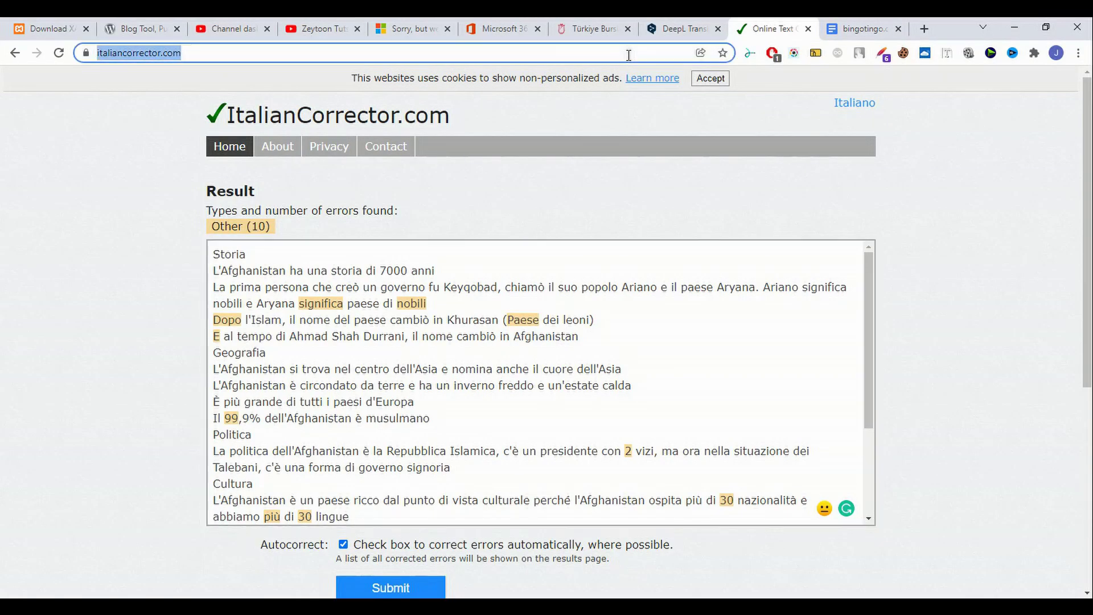
left_click(628, 54)
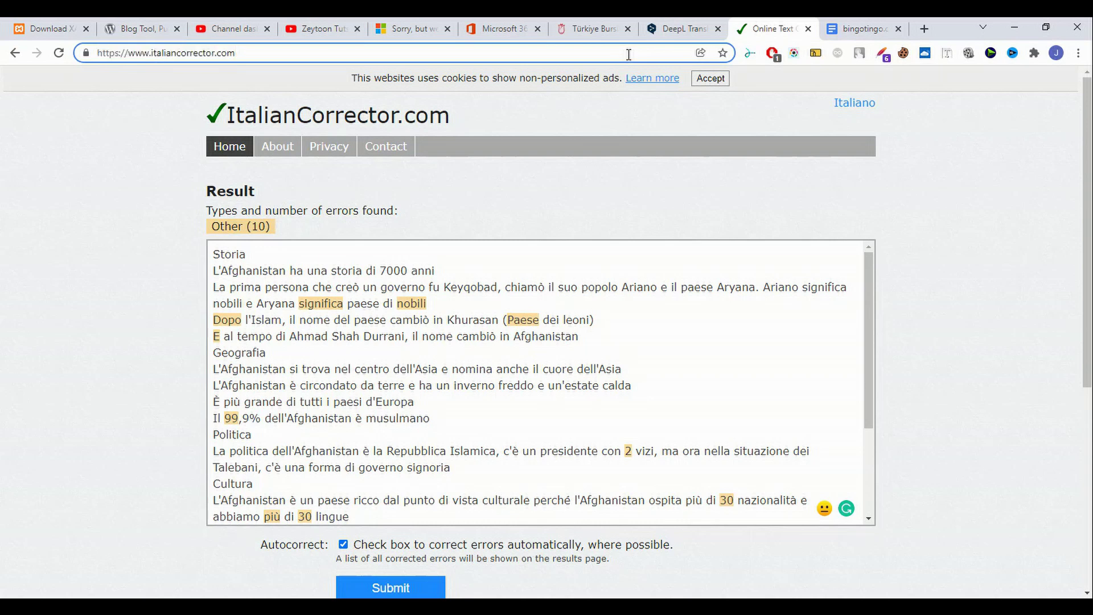
type("ADMI")
key("ctrl+a")
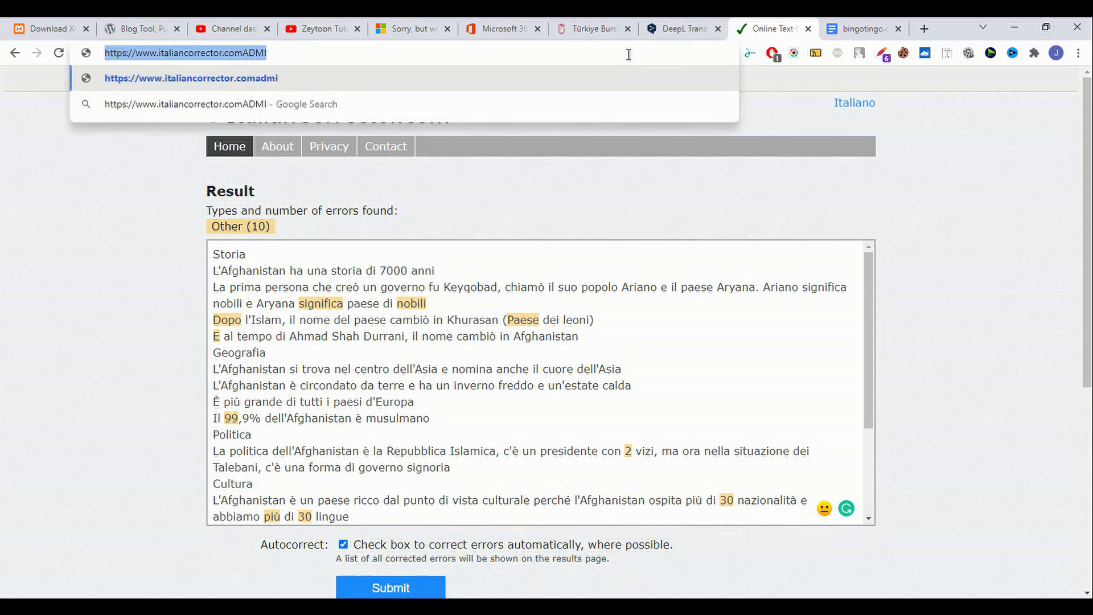
type("admin.google.com")
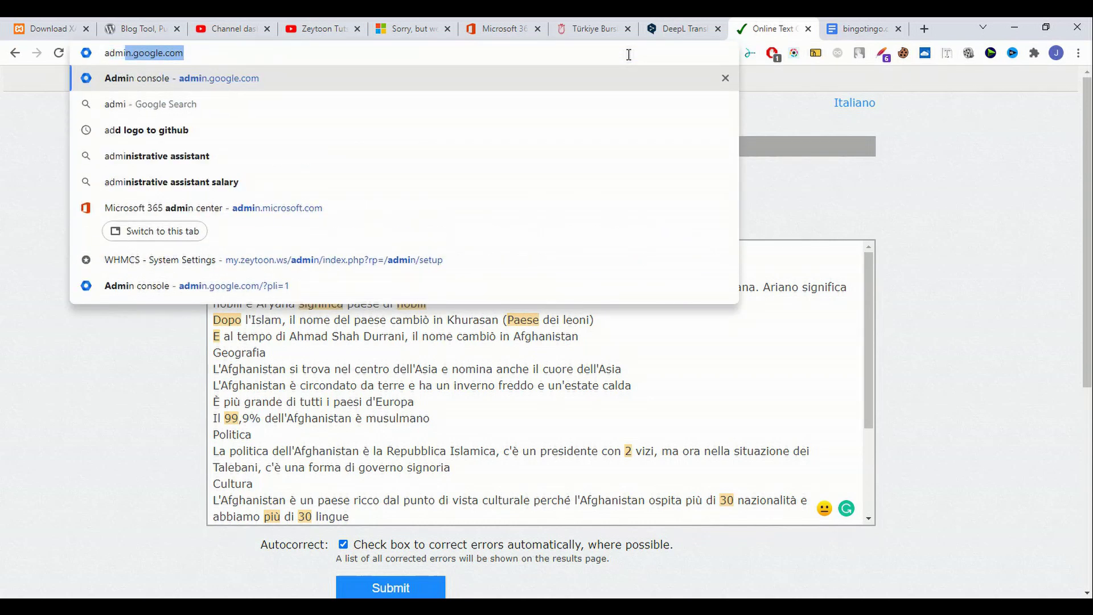
key("Right")
key("Return")
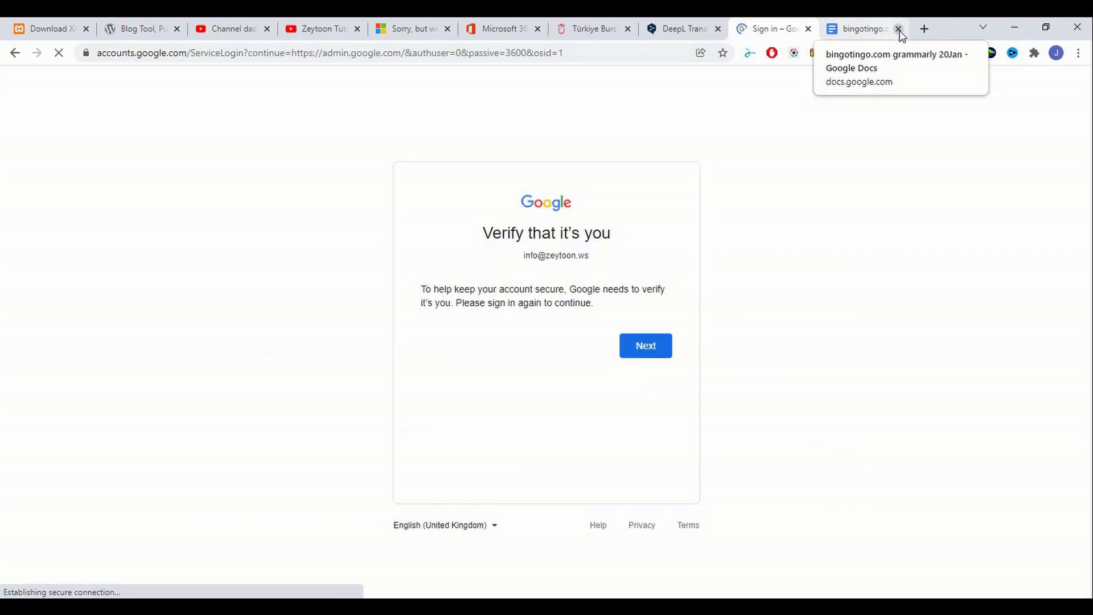
left_click(897, 29)
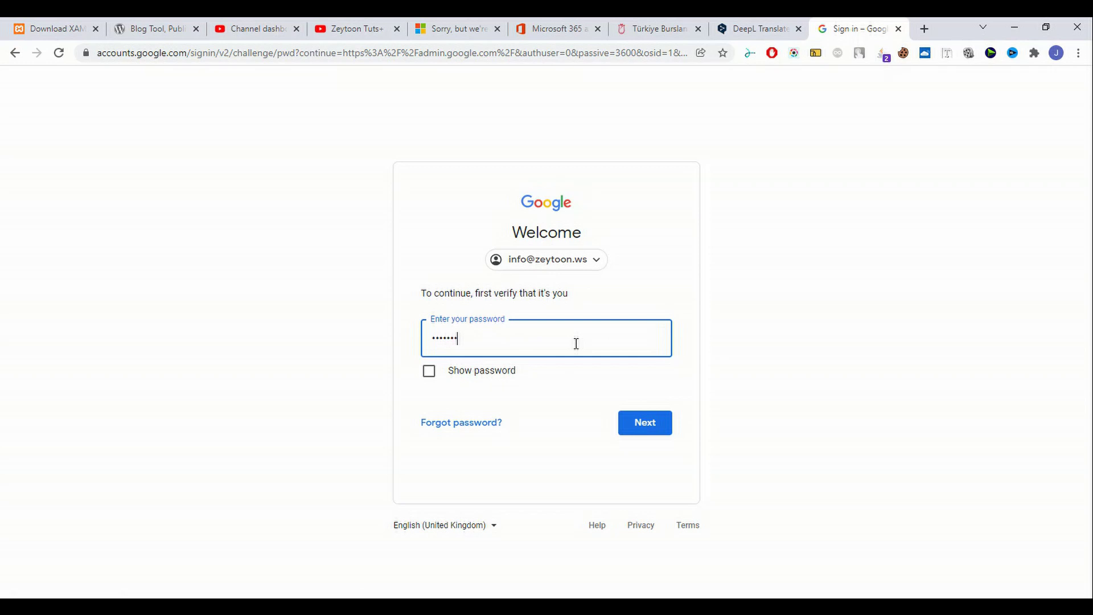
type("•••")
key("Return")
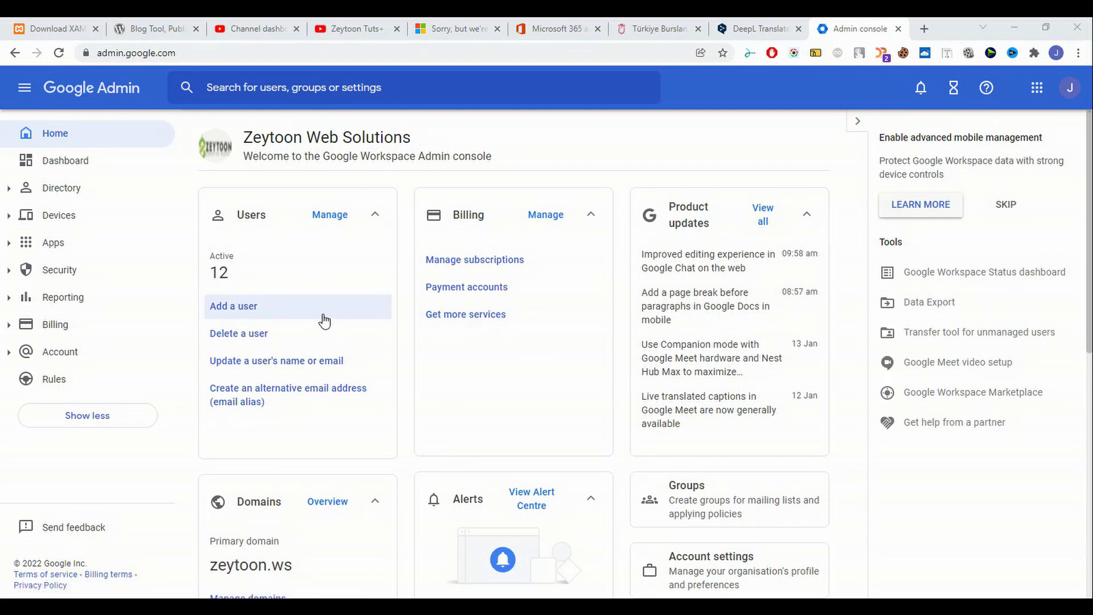
scroll(519, 359, "down", 4)
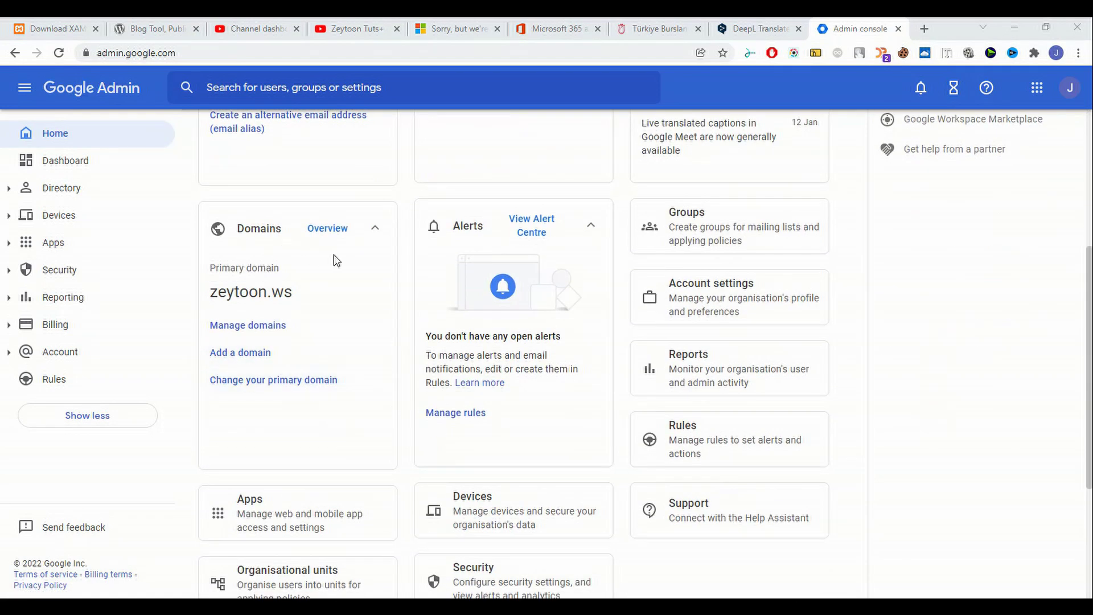
left_click(272, 356)
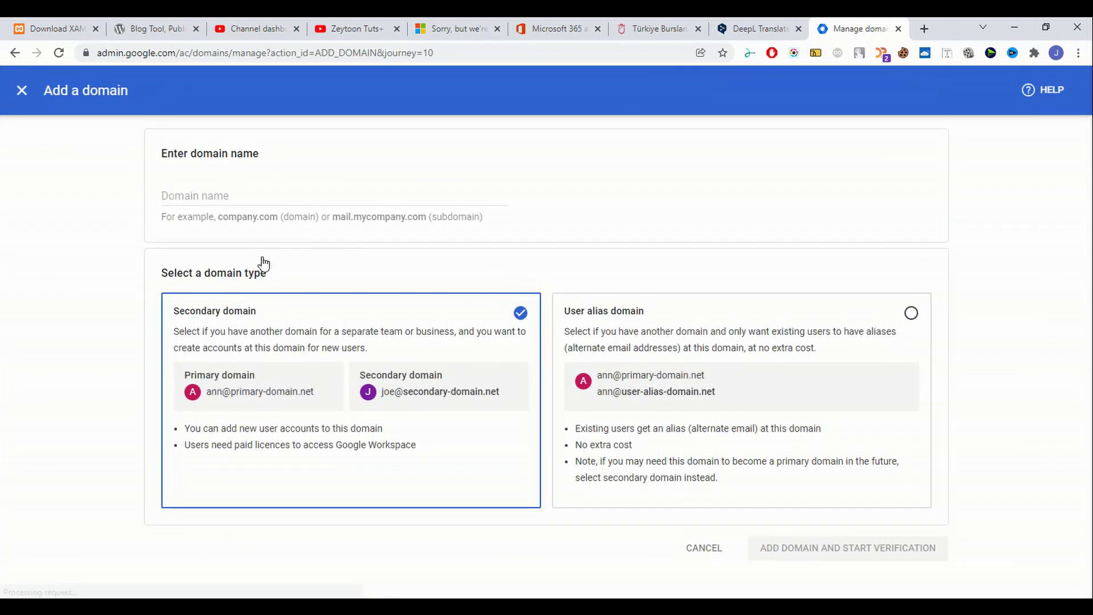
left_click(253, 198)
type("www.")
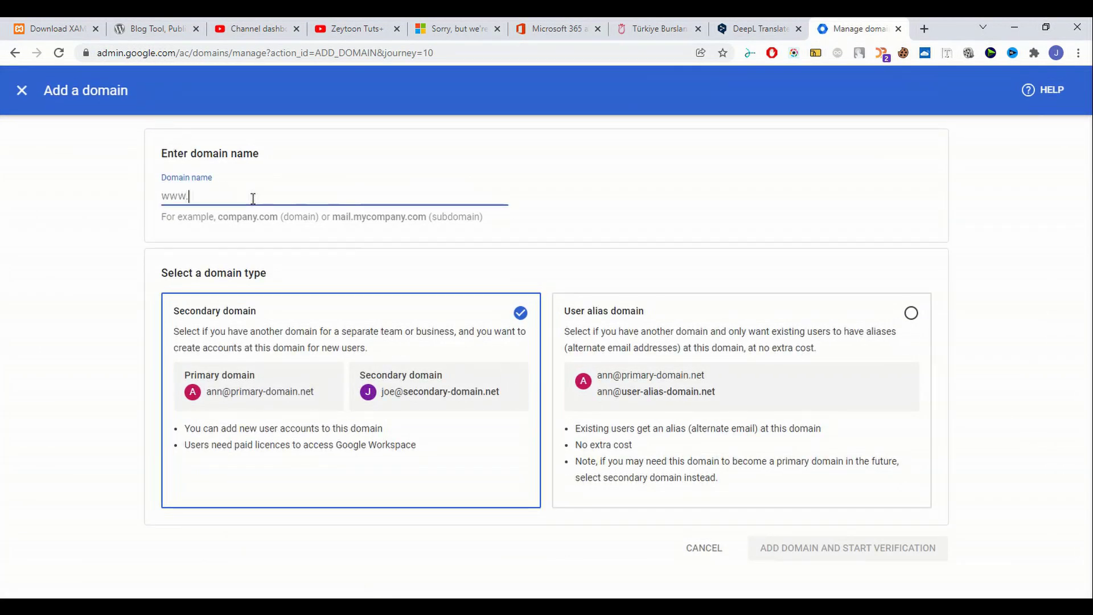
type("afgideacenter.com")
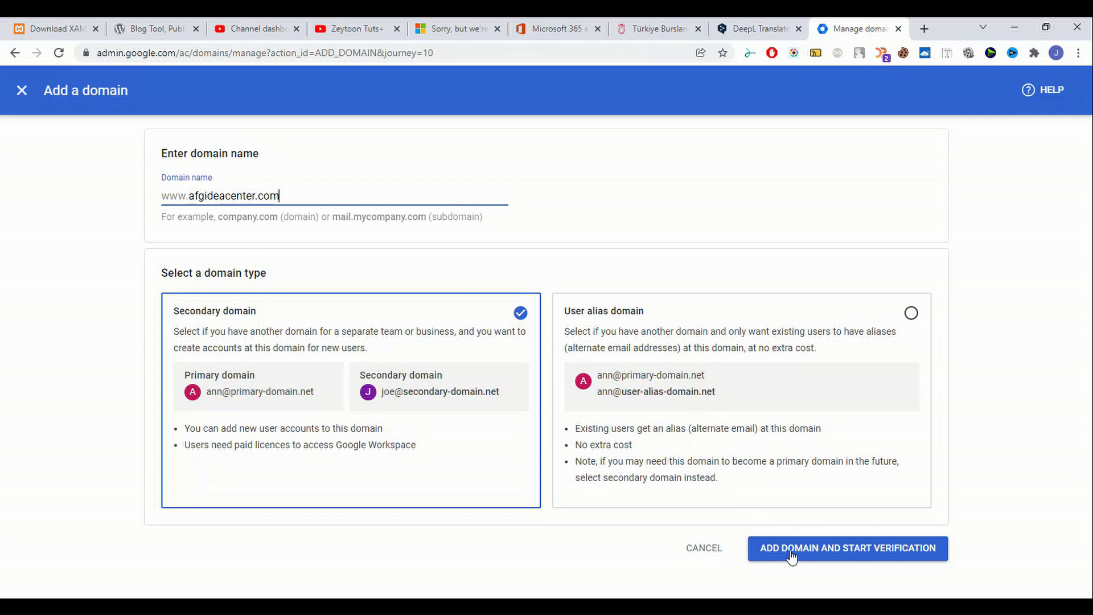
left_click(812, 555)
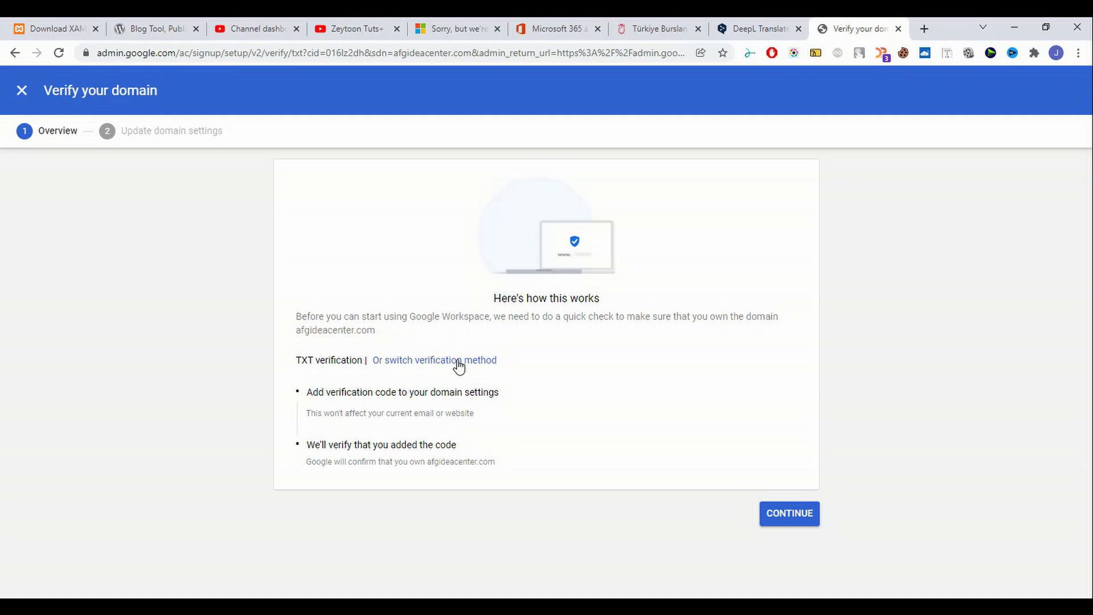
Switch the verification method to Create a TXT record and continue to domain settings.
left_click(458, 365)
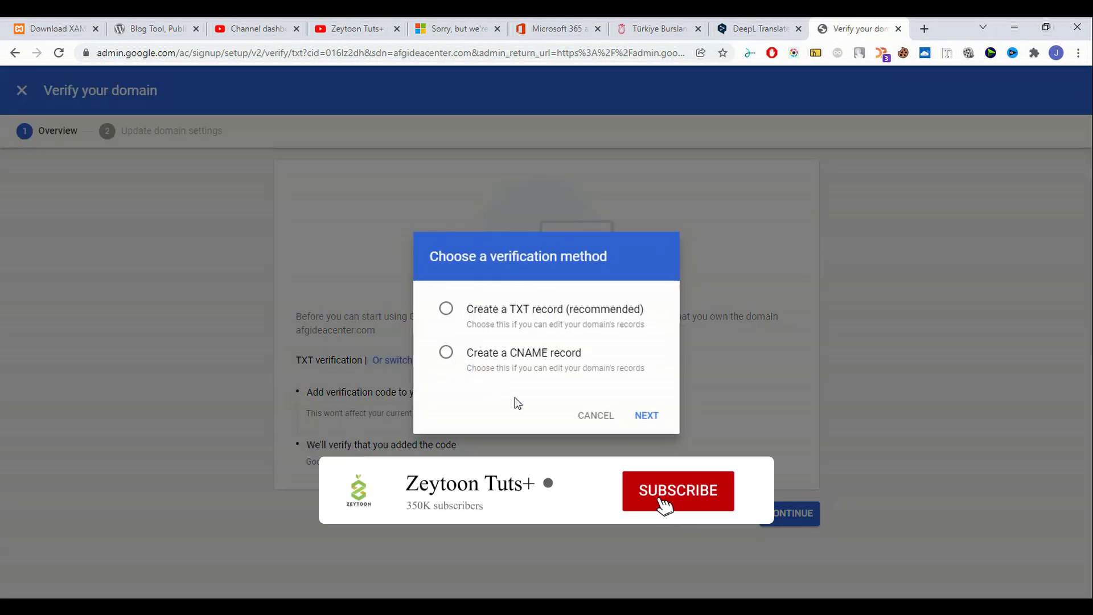
left_click(494, 322)
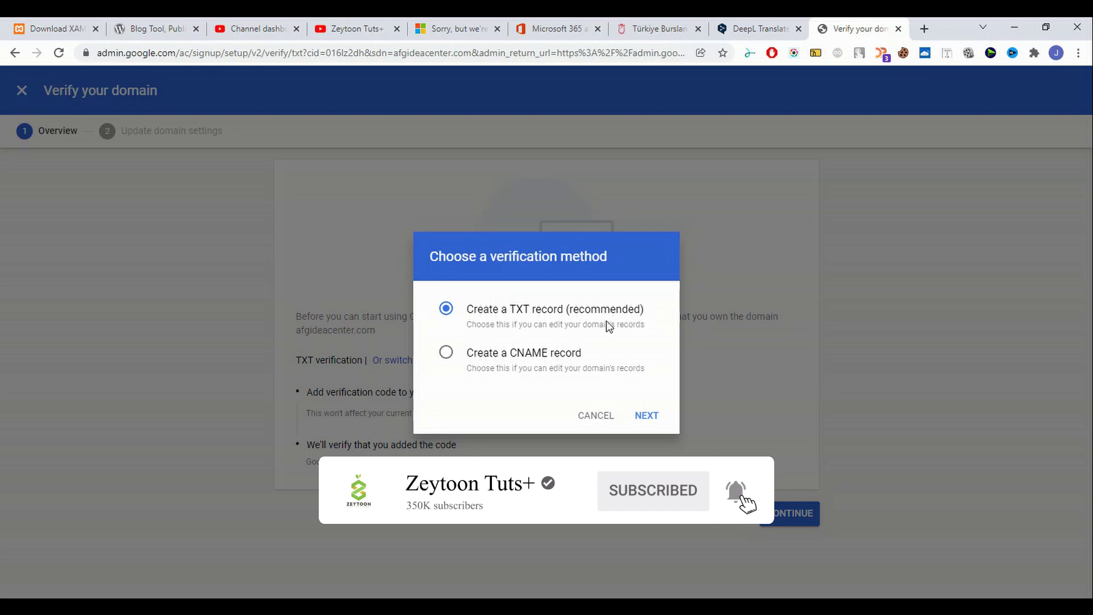
left_click(652, 423)
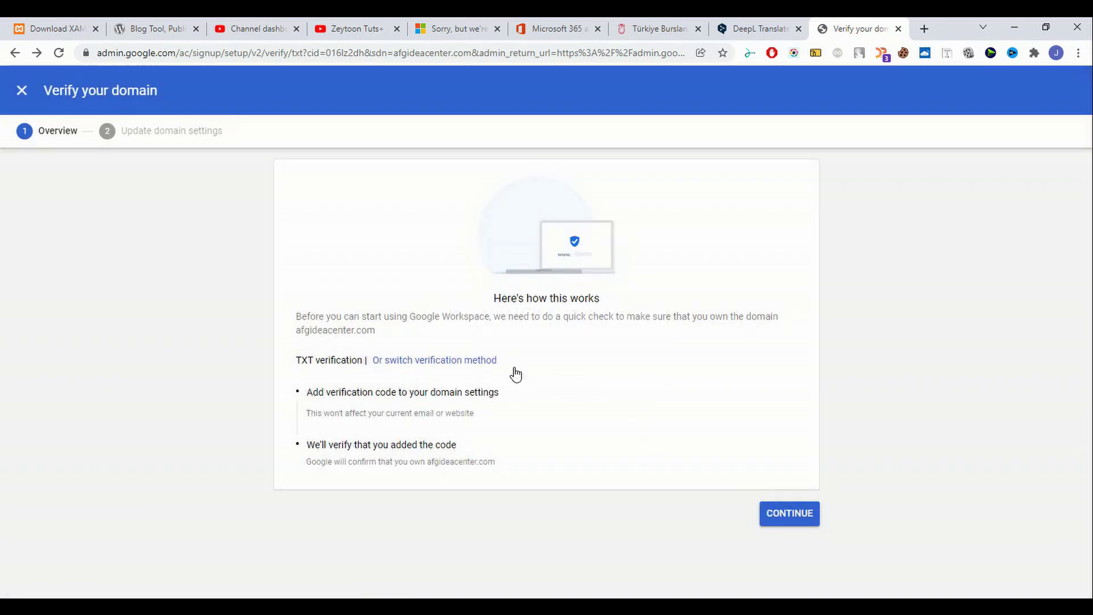
left_click(791, 517)
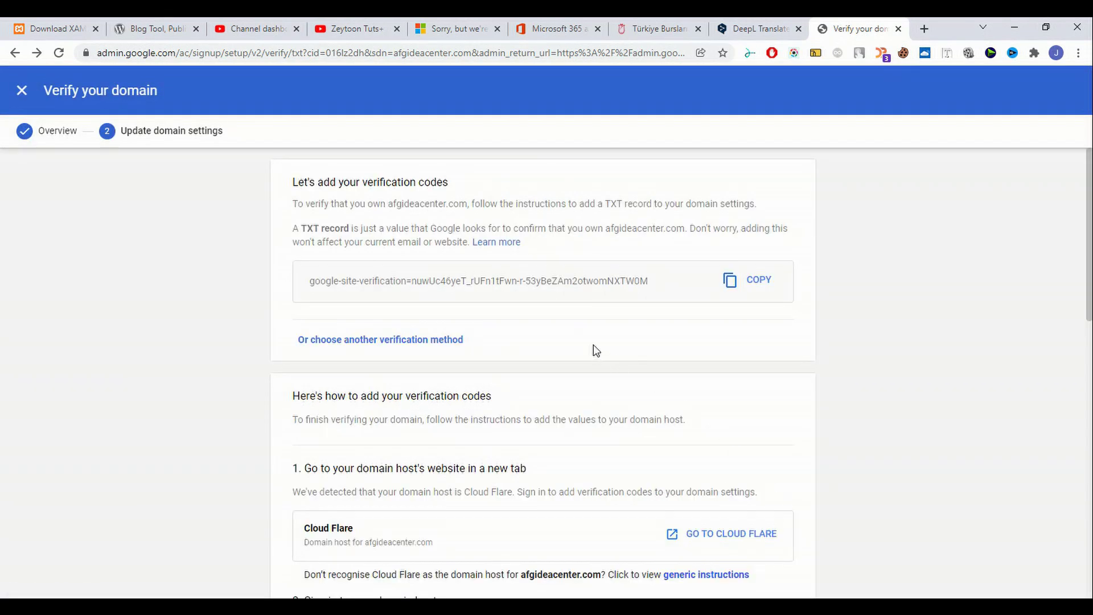
Copy the google-site-verification TXT code and read the Cloudflare instructions.
left_click(763, 292)
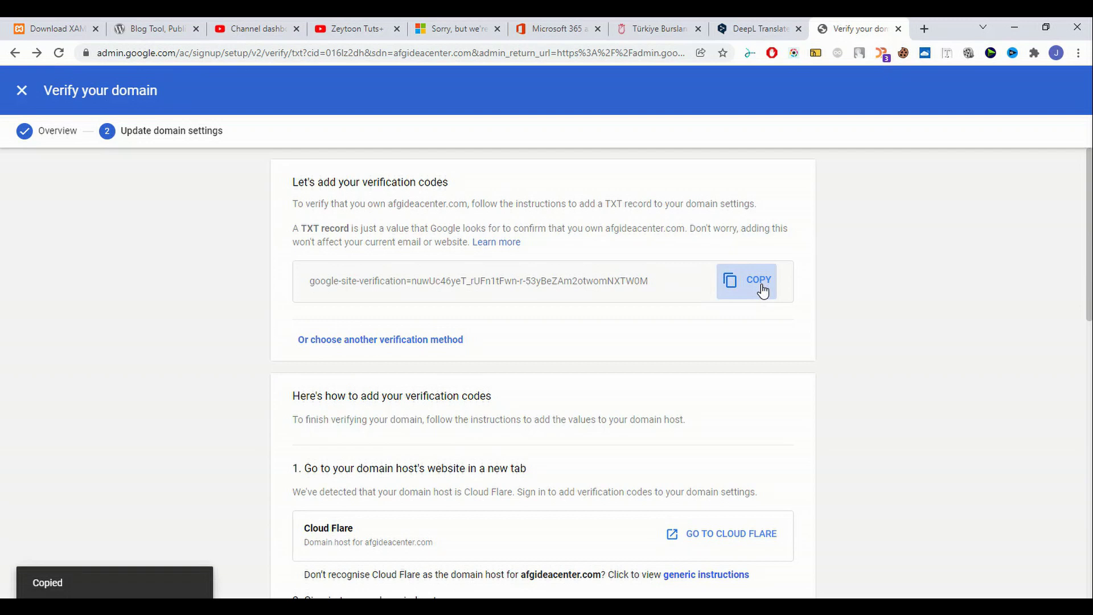
scroll(659, 357, "down", 2)
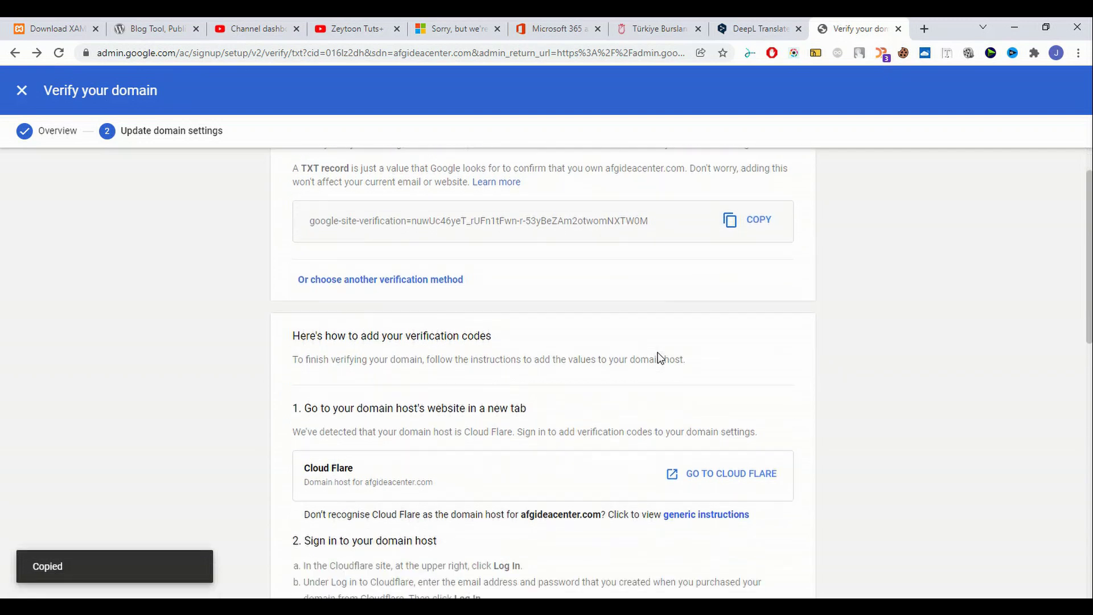
scroll(720, 269, "up", 2)
left_click(759, 299)
scroll(504, 429, "down", 3)
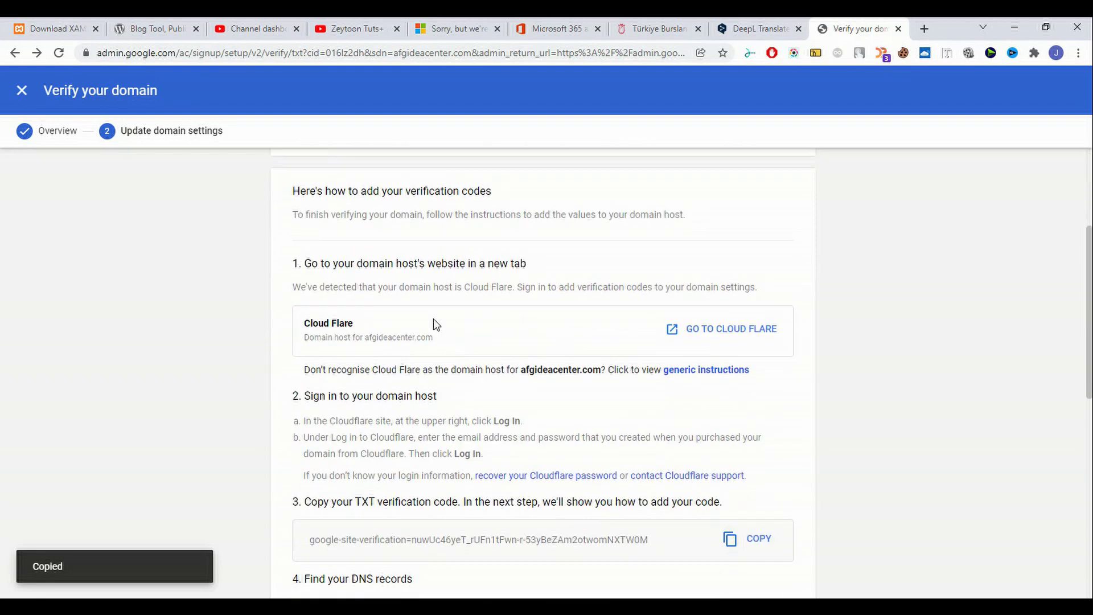
scroll(419, 322, "down", 3)
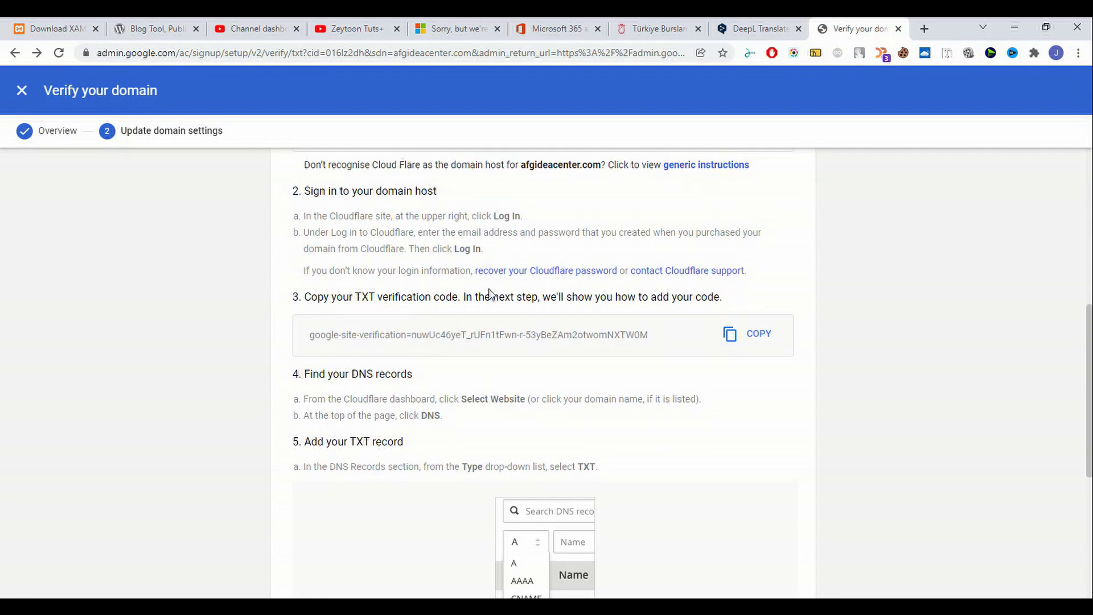
scroll(600, 439, "down", 2)
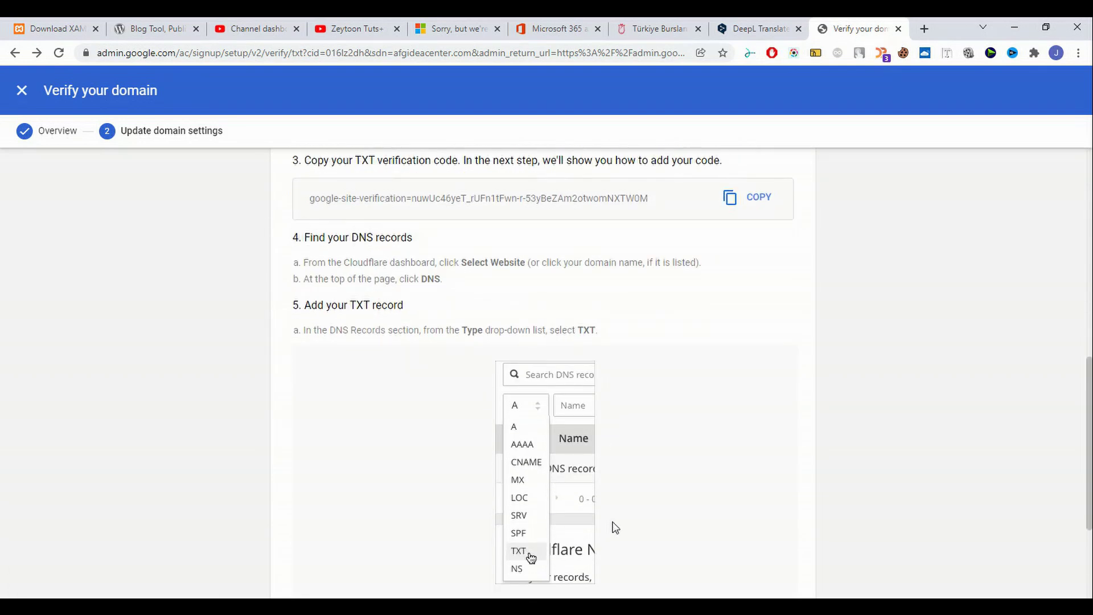
scroll(613, 524, "down", 3)
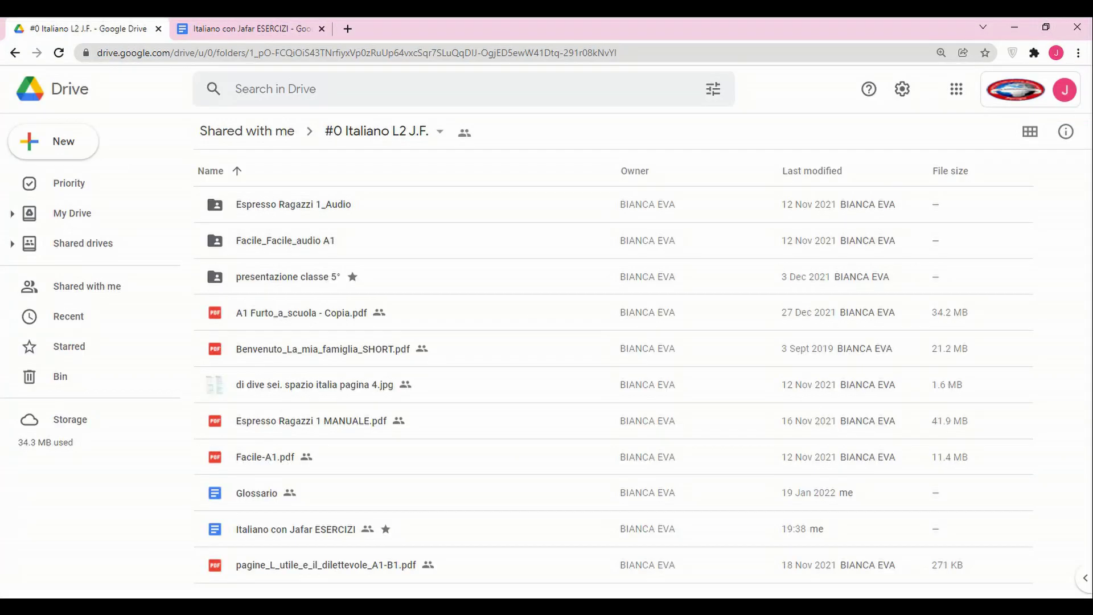
Open Cloudflare's login page in a new tab and enter the saved e-mail and account password.
left_click(348, 30)
type("cloud")
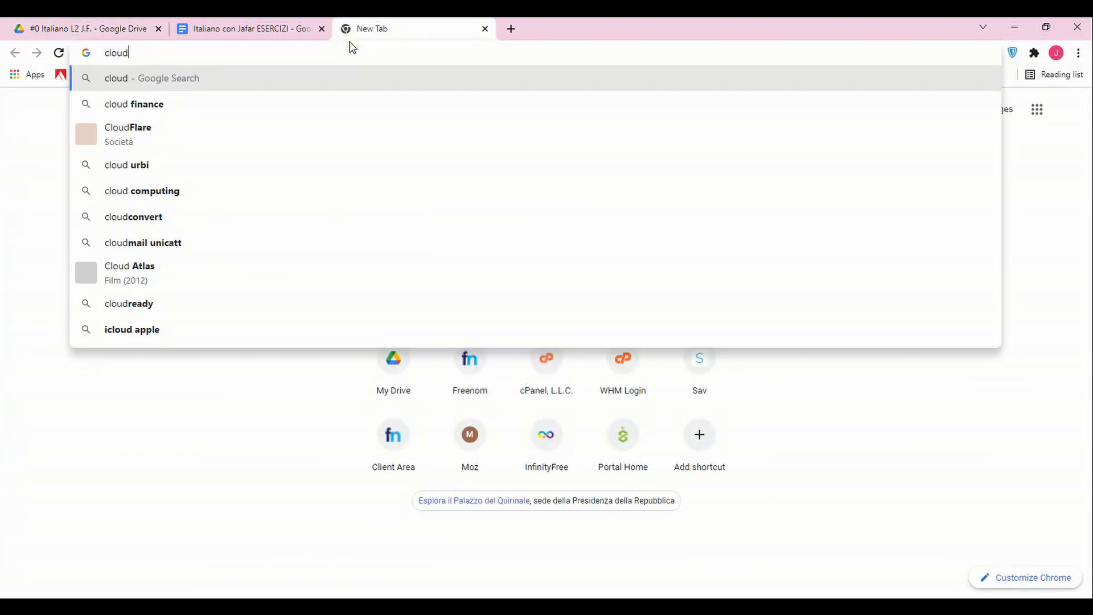
type("f")
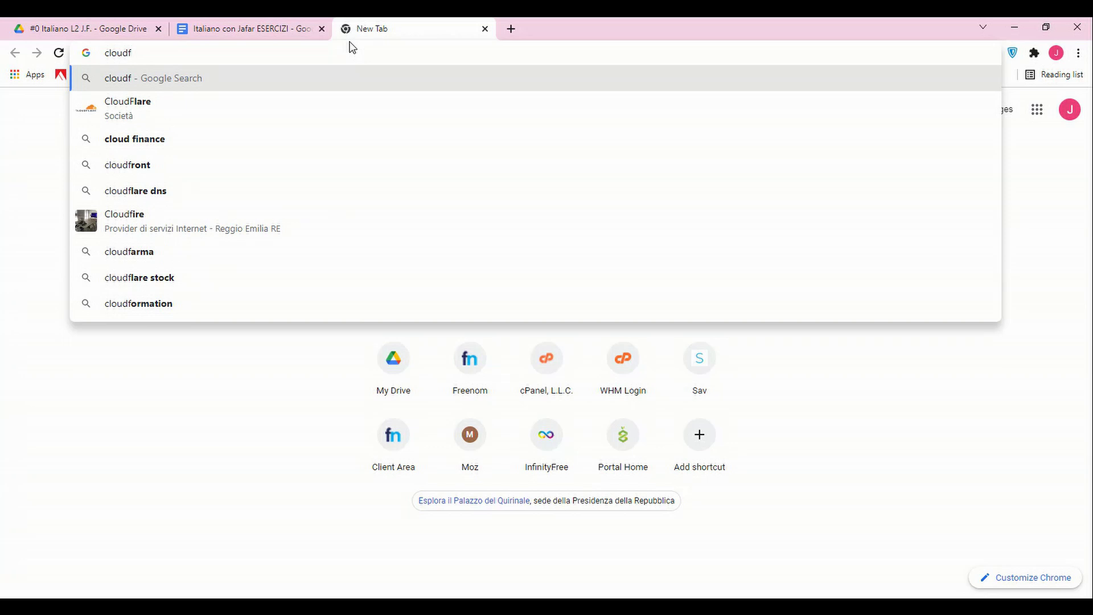
key("Down")
key("Return")
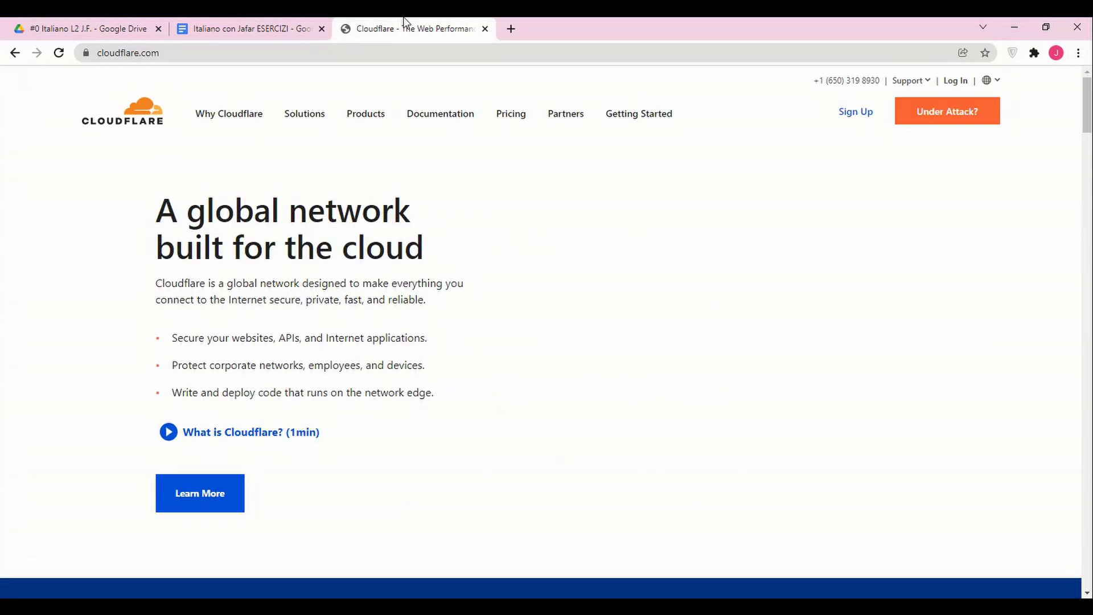
left_click(956, 82)
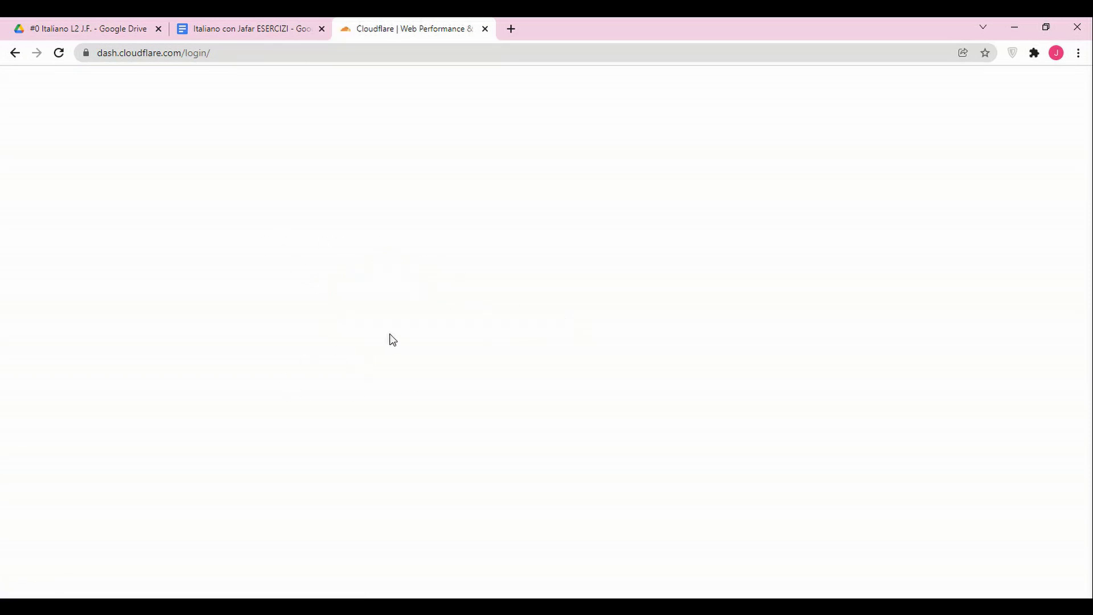
left_click(398, 223)
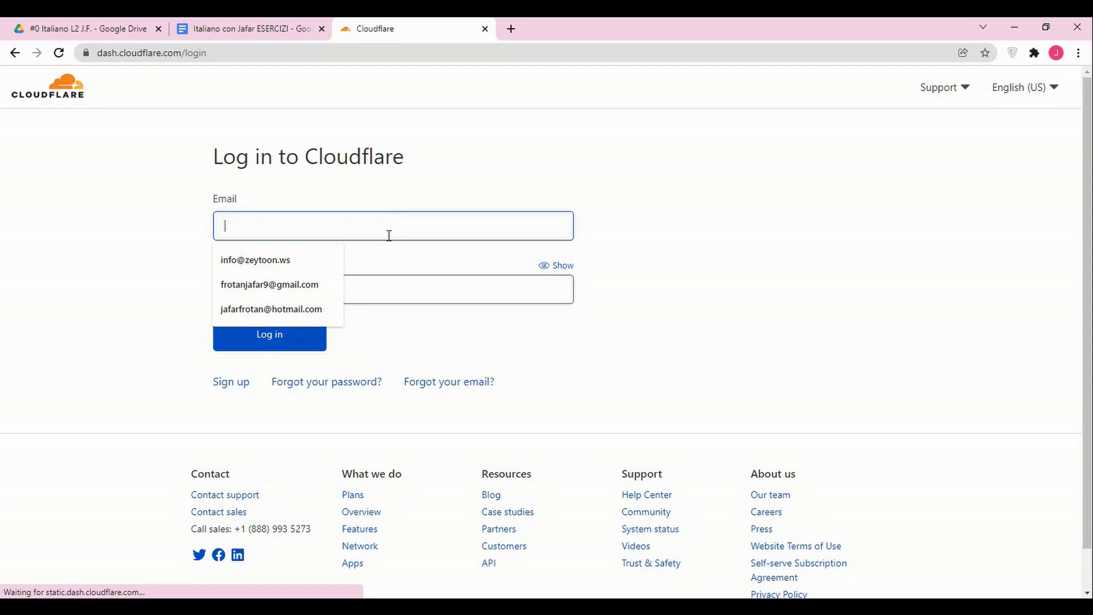
left_click(296, 257)
left_click(373, 290)
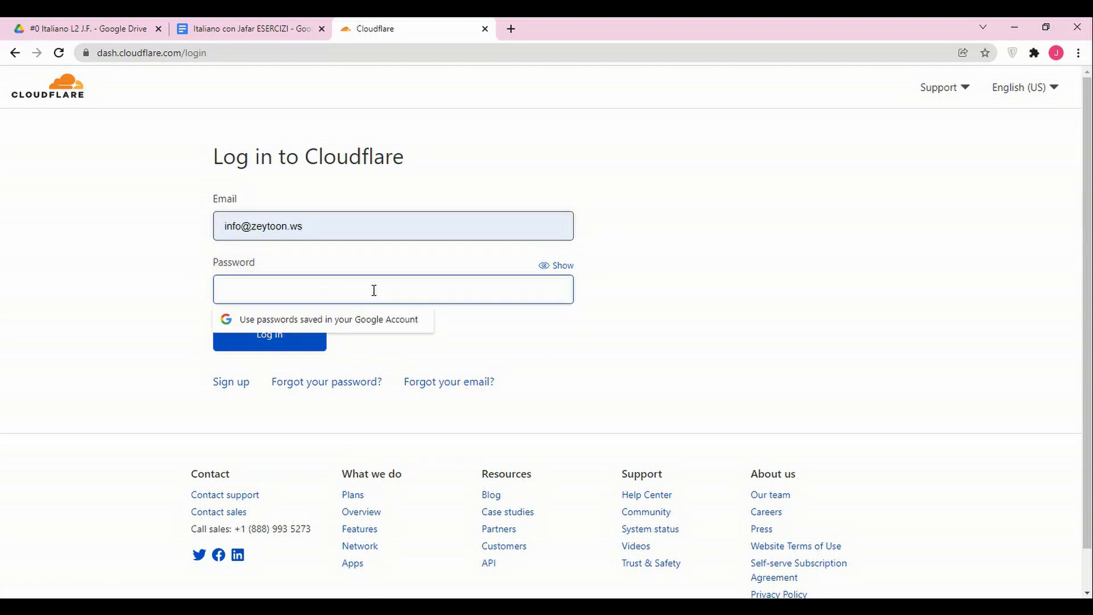
type("•••")
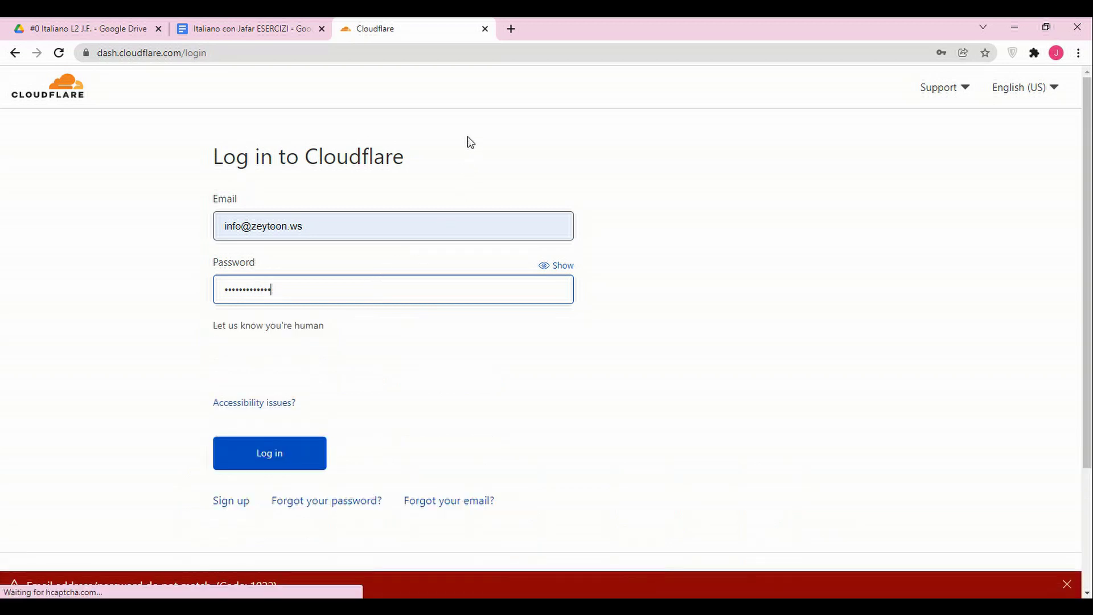
Pass the hCaptcha by selecting the bus images, then re-enter the account password.
left_click(236, 364)
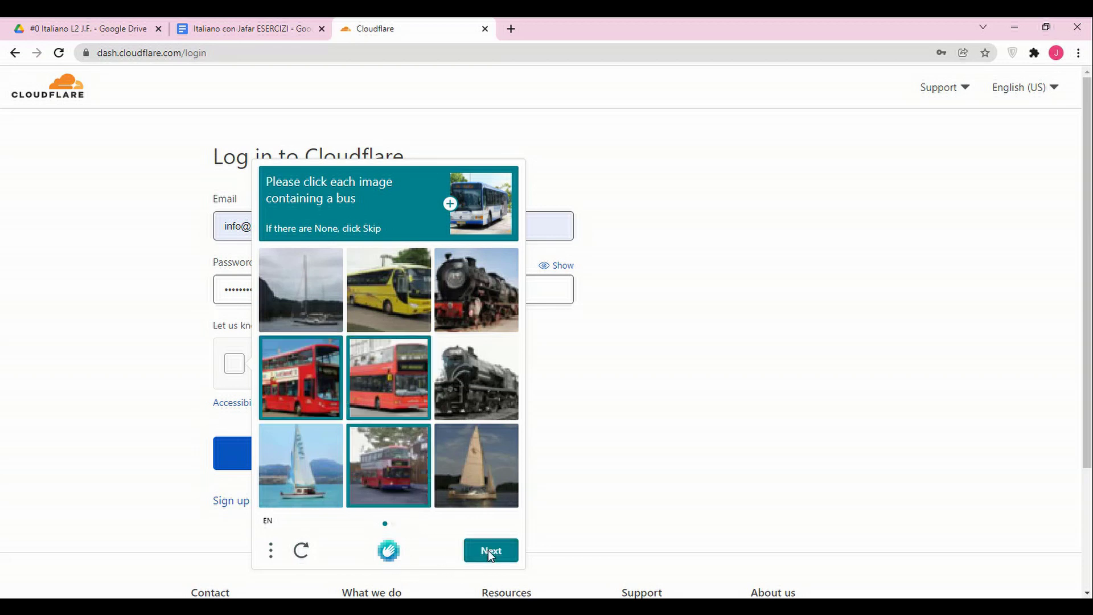
left_click(396, 300)
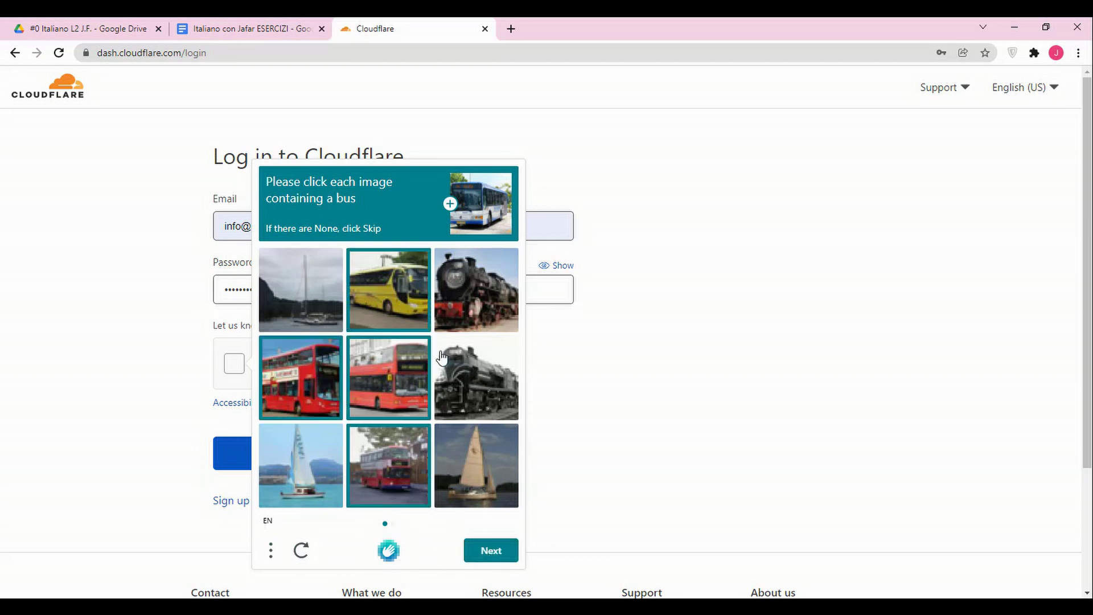
left_click(491, 552)
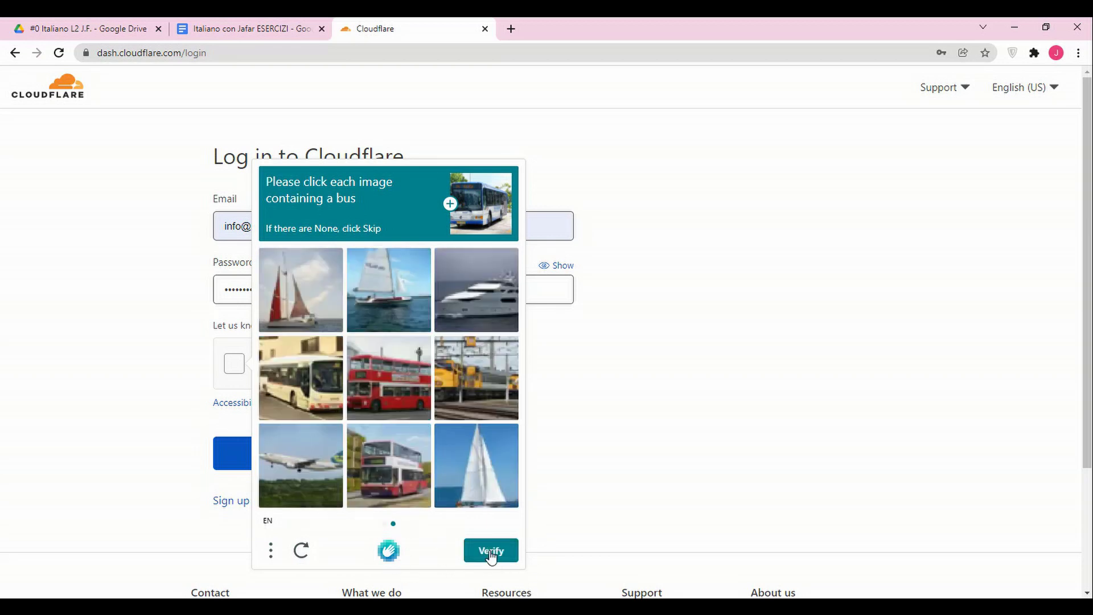
left_click(317, 403)
left_click(391, 416)
left_click(399, 483)
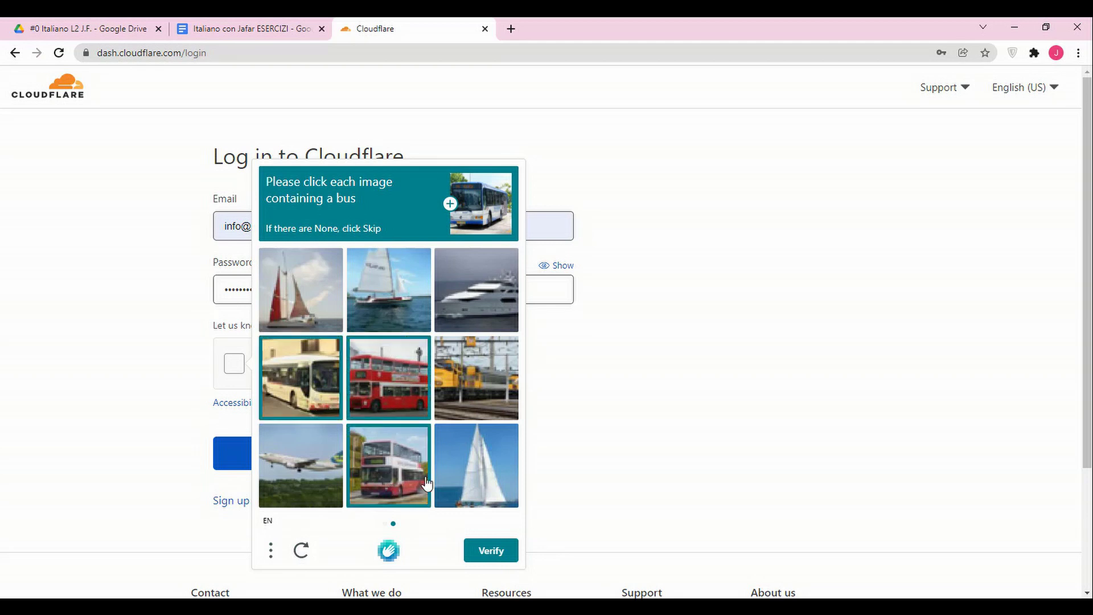
left_click(490, 551)
left_click(340, 294)
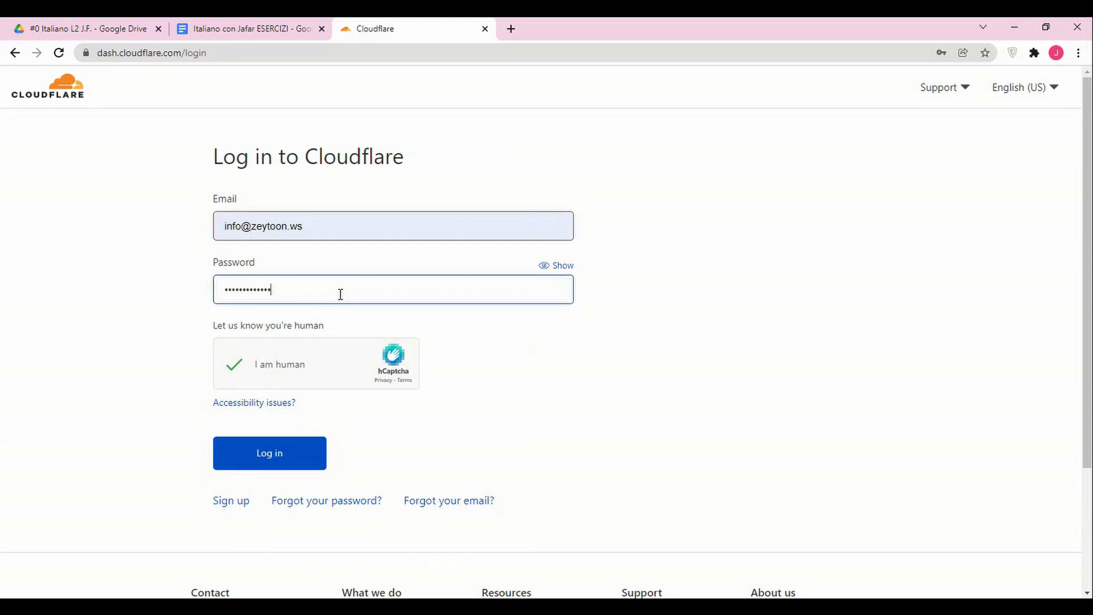
key("ctrl+a")
type("••")
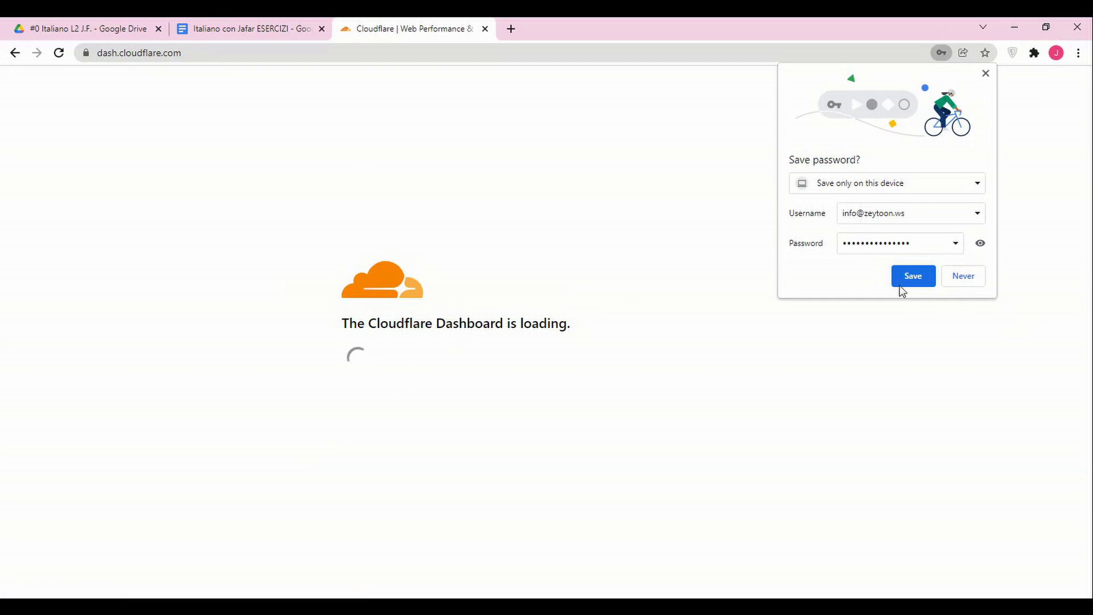
Save the login in the browser and open the DNS records for afgideacenter.com.
left_click(910, 280)
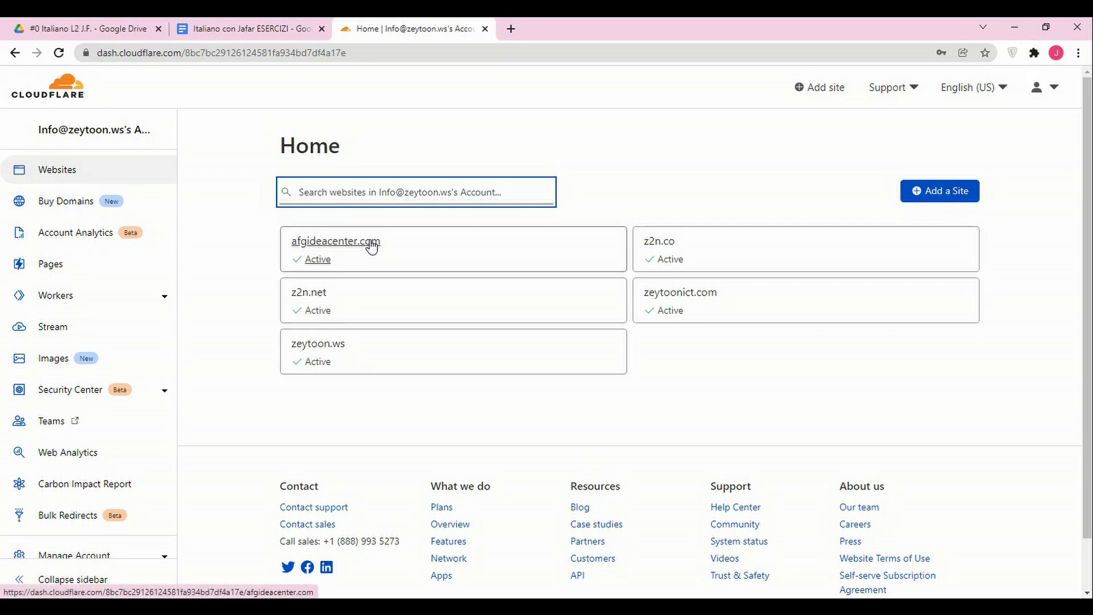
left_click(371, 246)
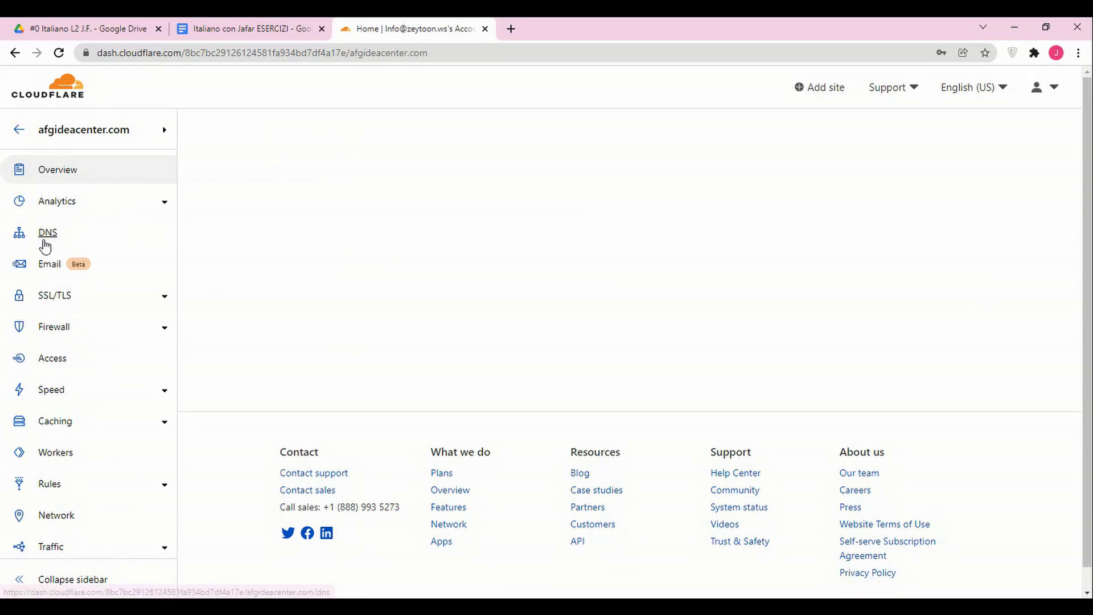
left_click(51, 234)
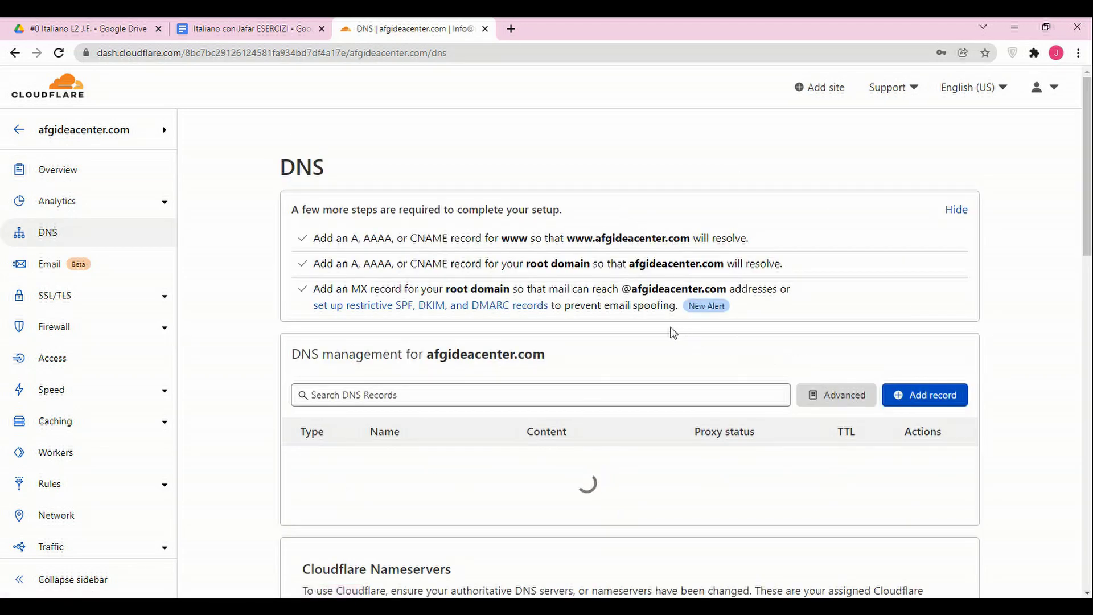
scroll(654, 336, "down", 7)
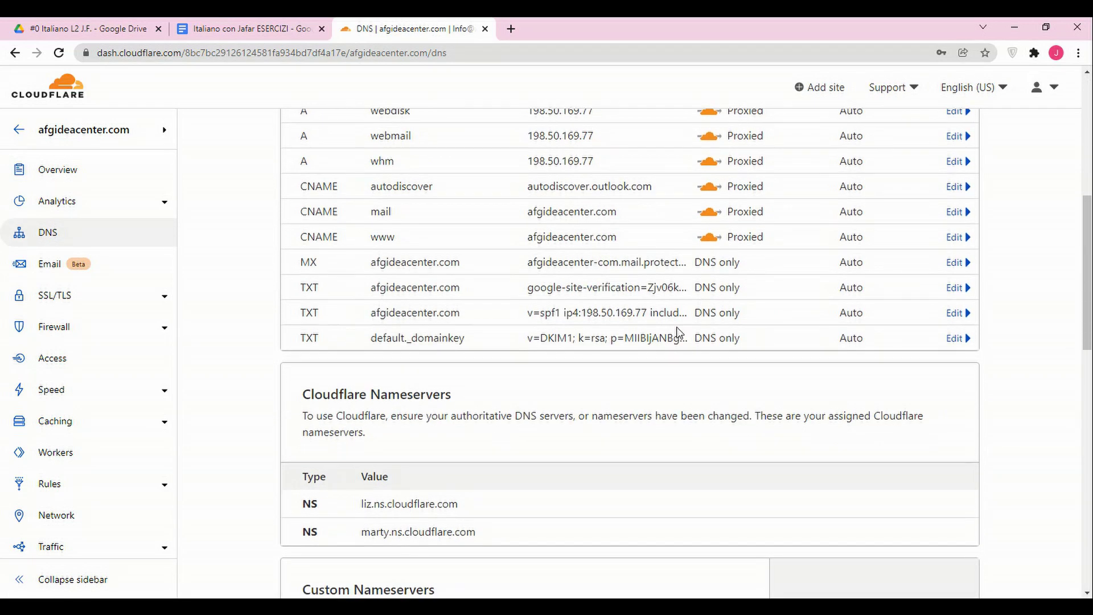
scroll(645, 471, "up", 10)
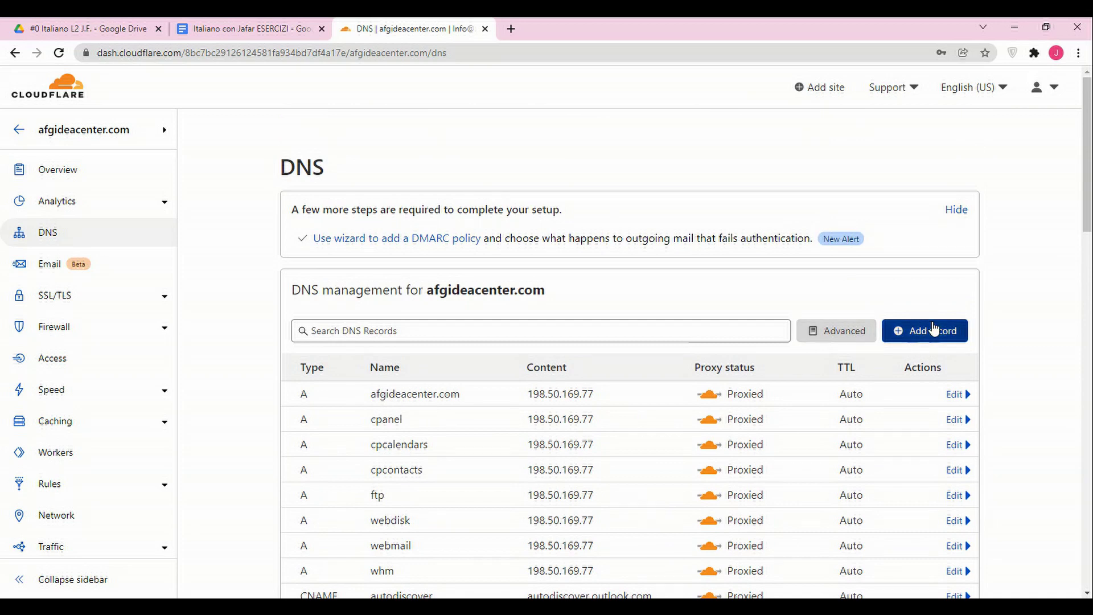
Add a TXT record named @ with the pasted Google verification code, save, and return to Chrome.
left_click(932, 330)
left_click(344, 416)
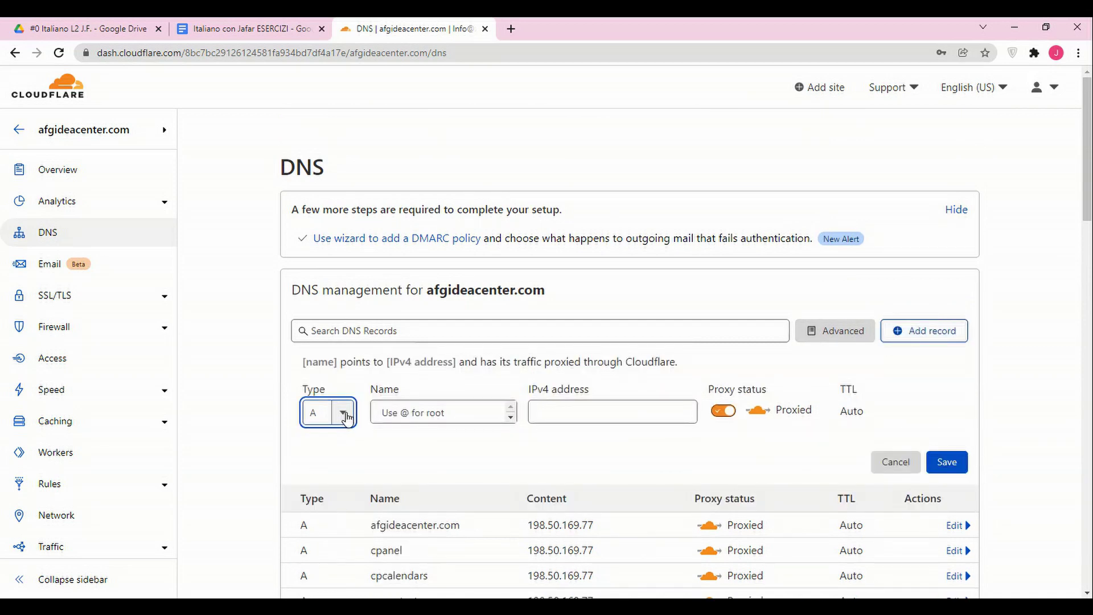
left_click(344, 416)
scroll(339, 342, "down", 5)
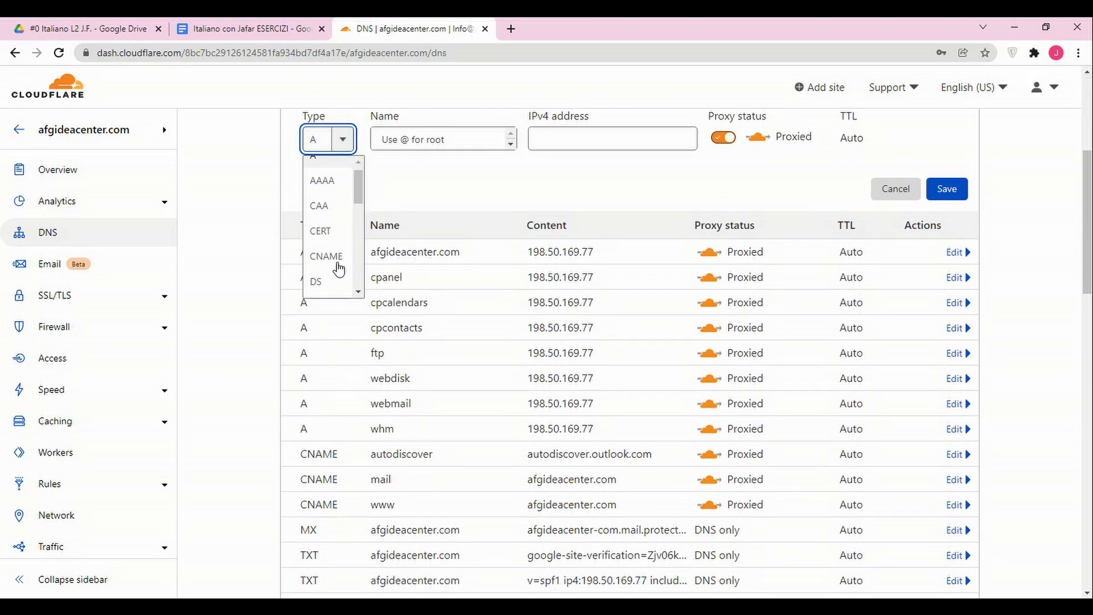
scroll(339, 267, "down", 5)
left_click(327, 259)
scroll(459, 334, "up", 3)
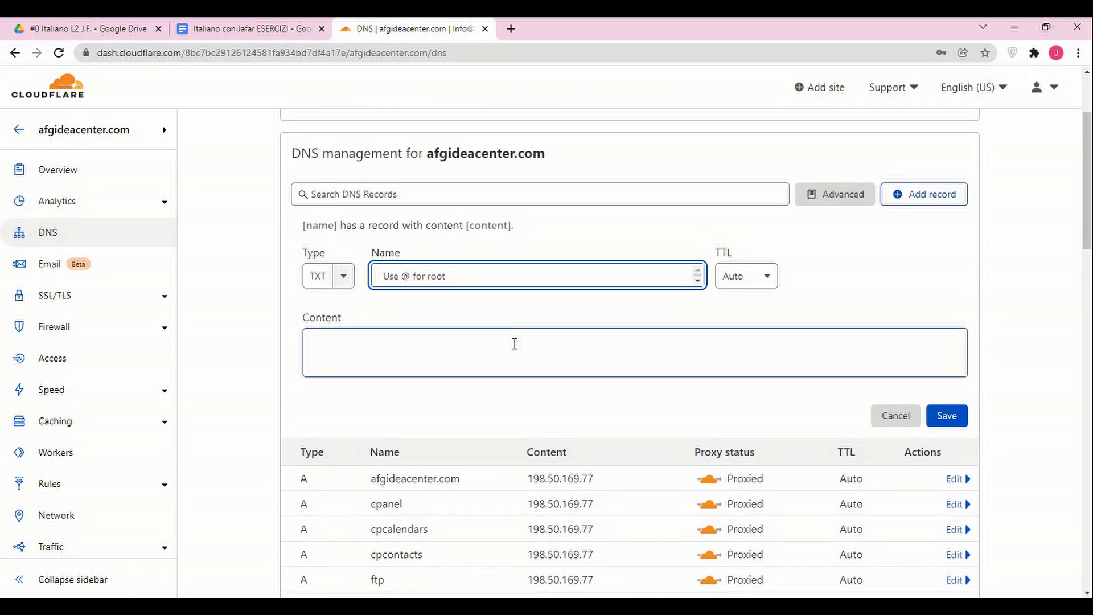
type("@")
left_click(514, 343)
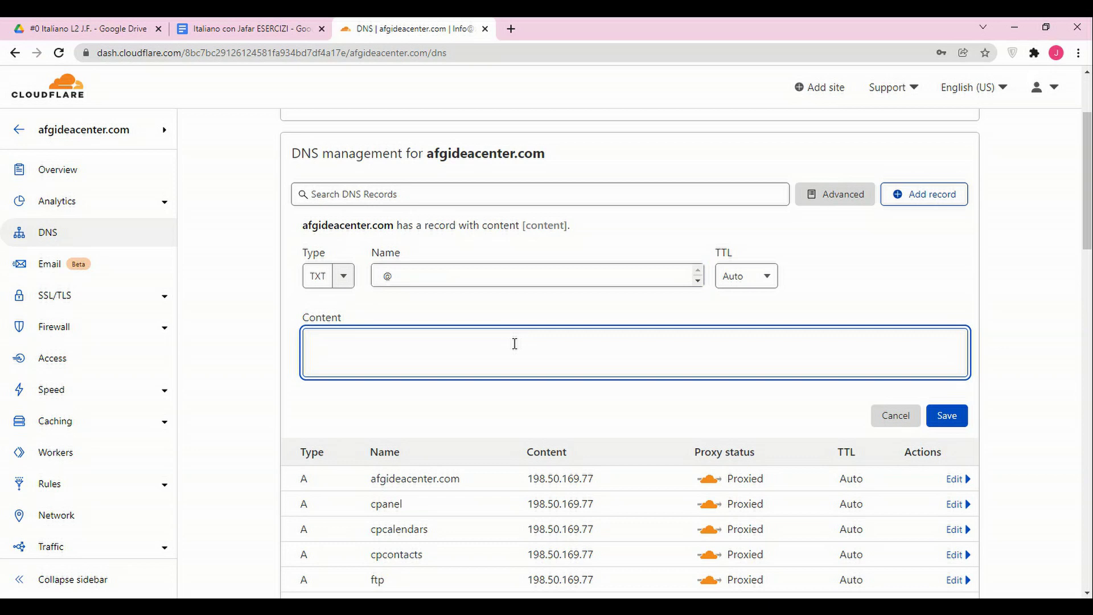
type("google-site-verification=nuwUc46yeT_rUFn1tFwn-r-53yBeZAm2otwomNXTW0M")
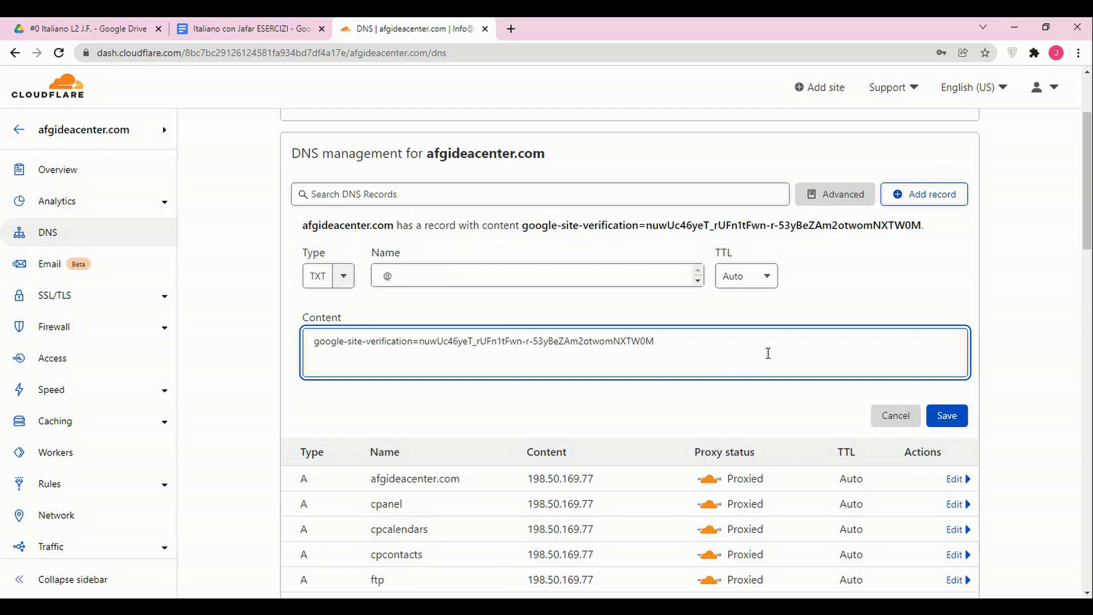
left_click(958, 419)
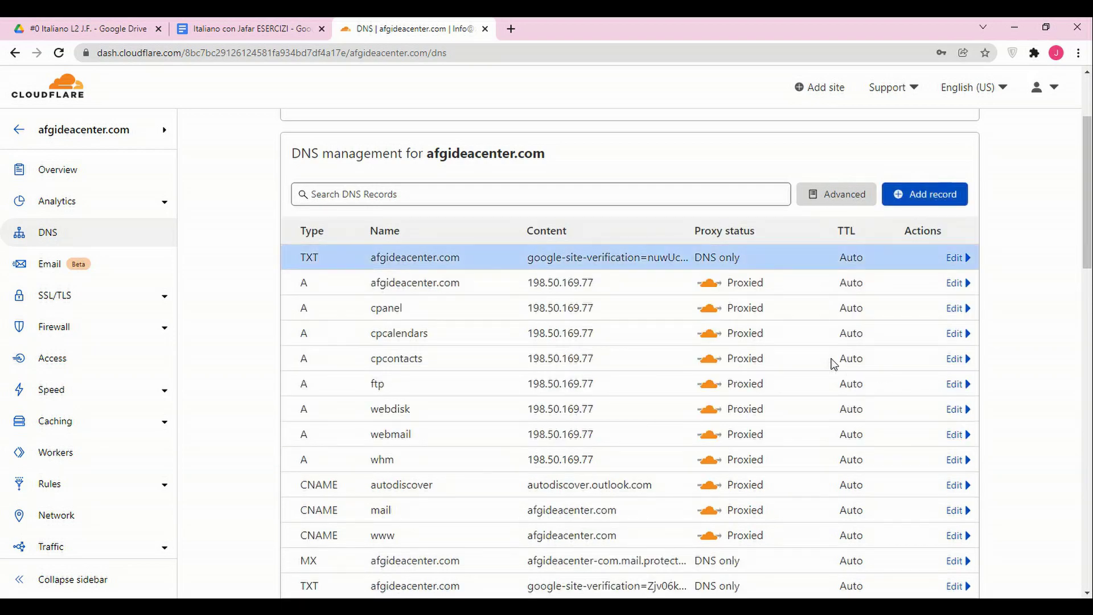
key("alt+Tab")
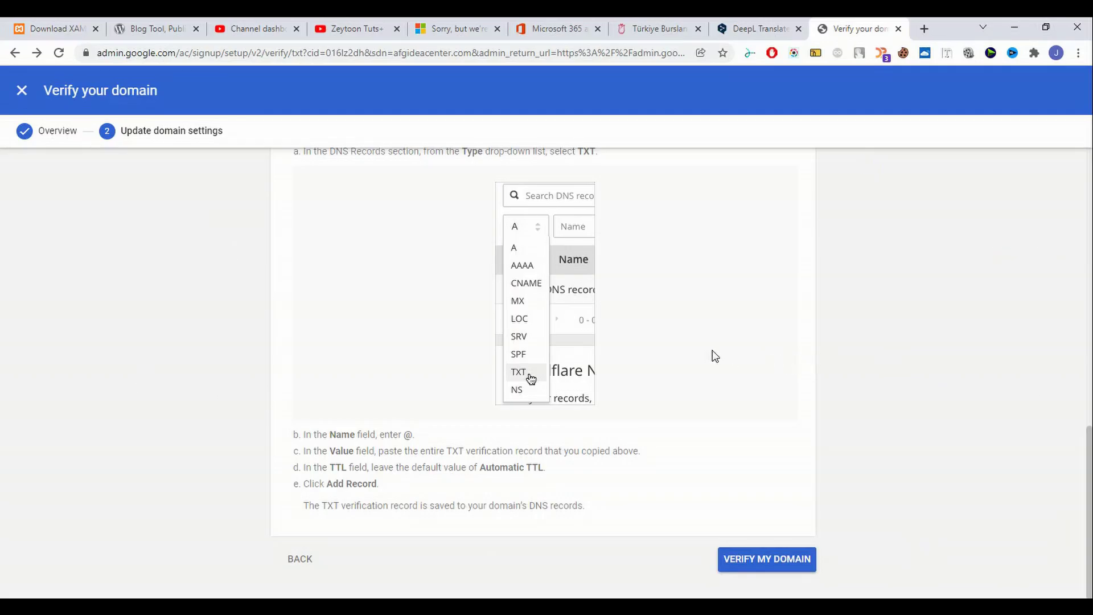
Run VERIFY MY DOMAIN and wait for afgideacenter.com's TXT check to pass.
left_click(764, 565)
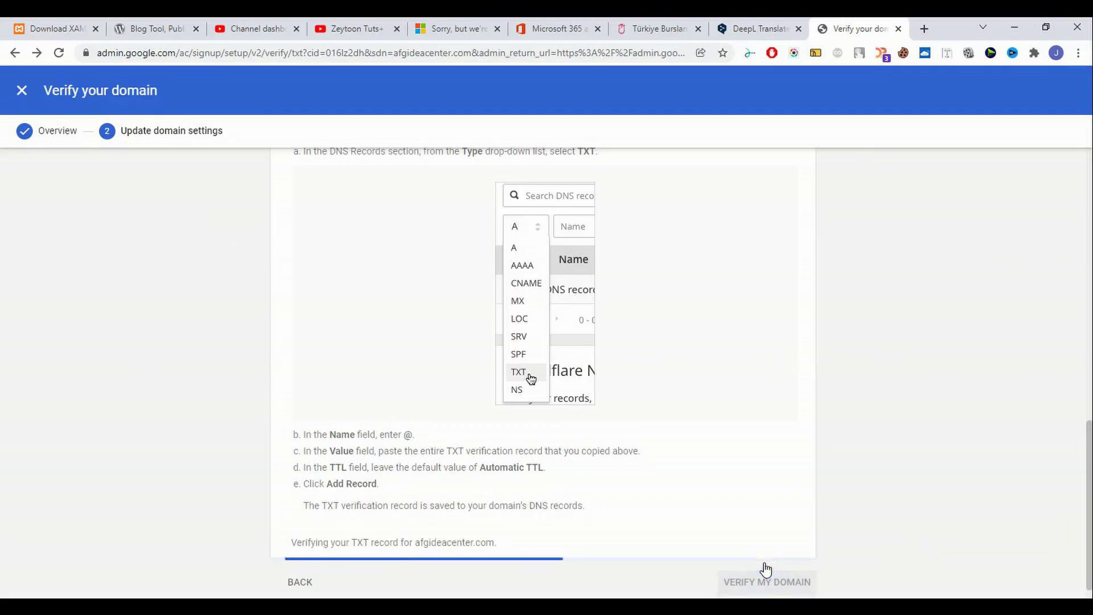
scroll(747, 504, "down", 1)
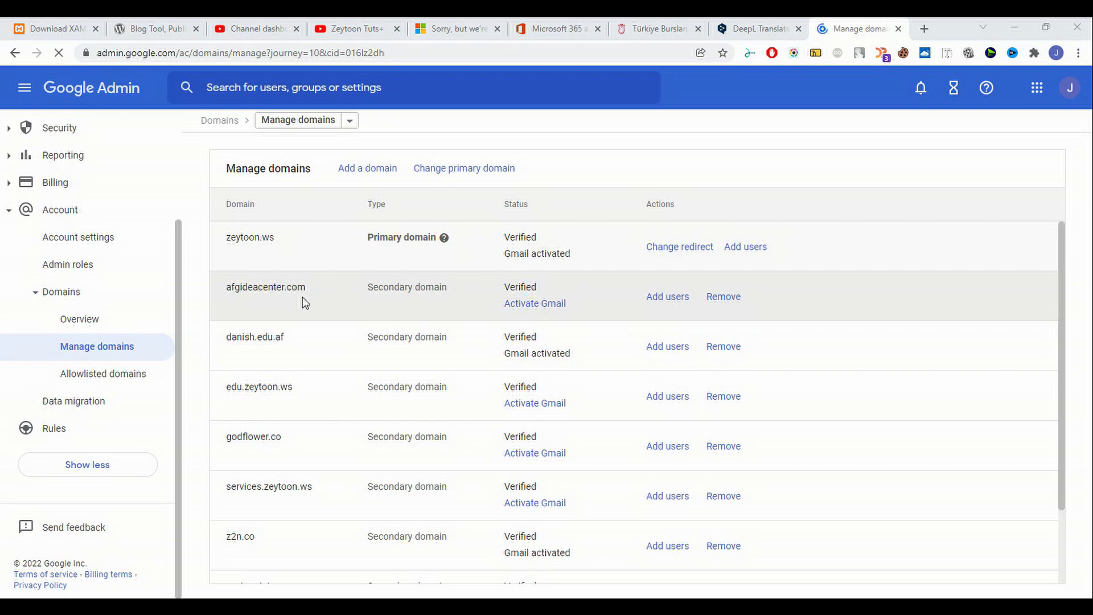
Start Activate Gmail for afgideacenter.com using the Set up MX record method.
left_click(550, 306)
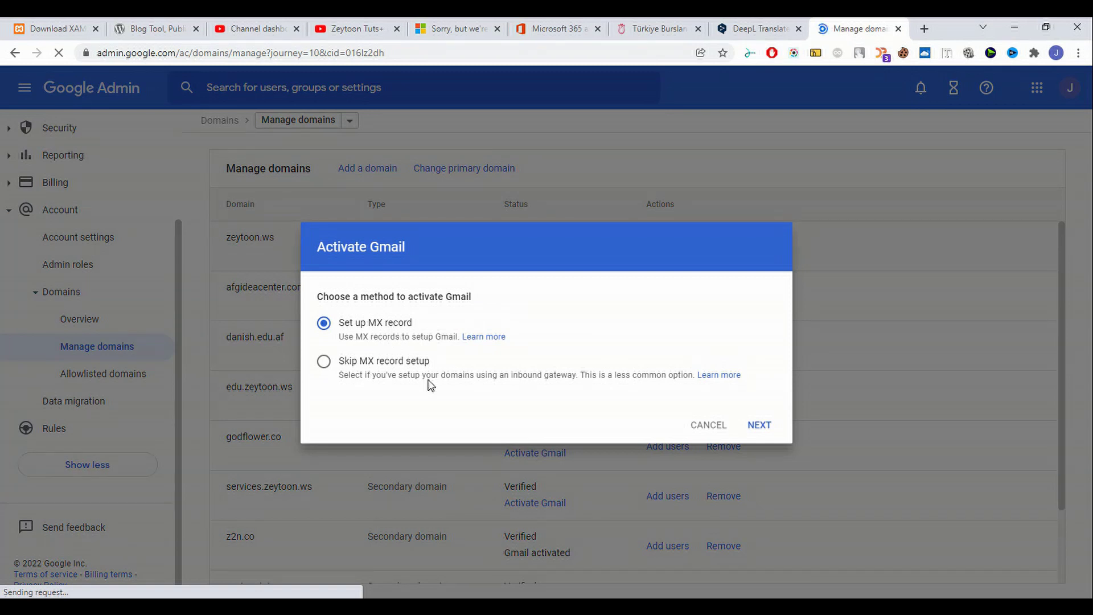
left_click(760, 426)
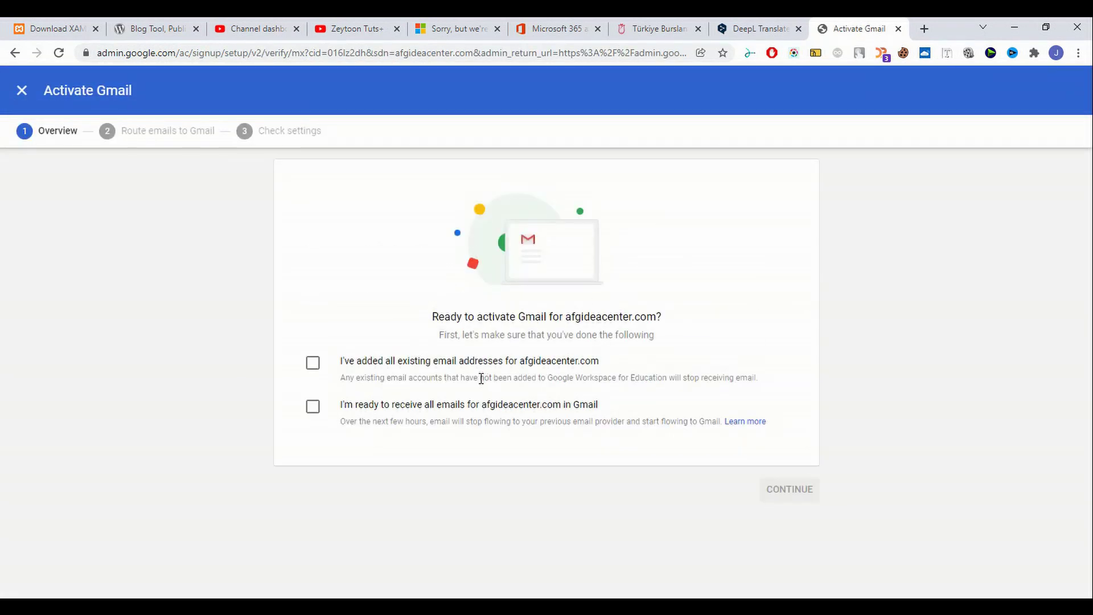
Confirm all email addresses are added and you're ready to receive email, then continue to Gmail routing.
left_click(511, 405)
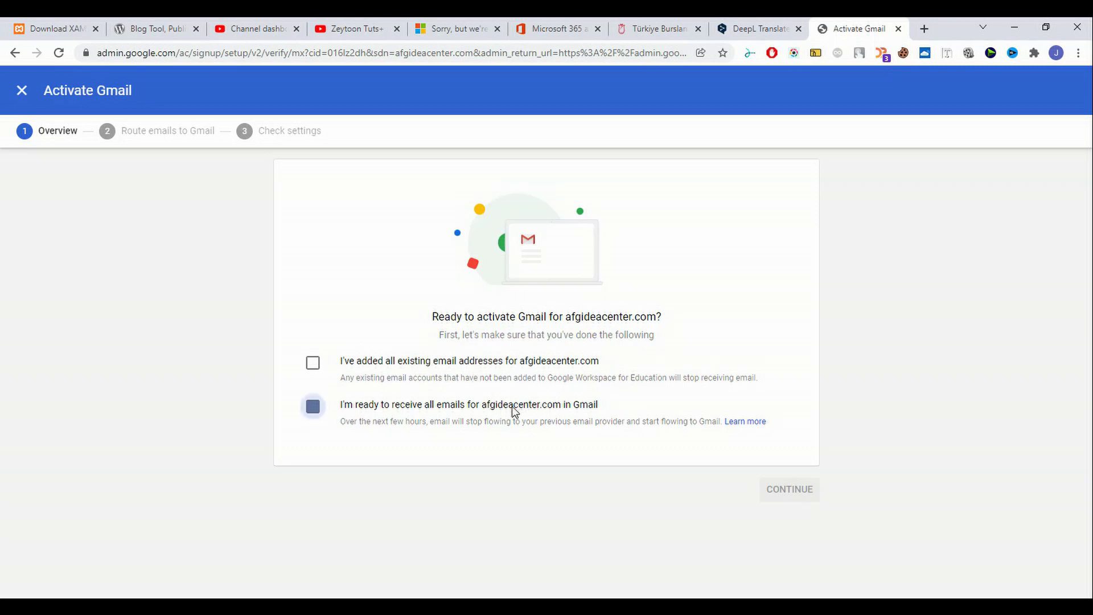
left_click(398, 405)
left_click(433, 362)
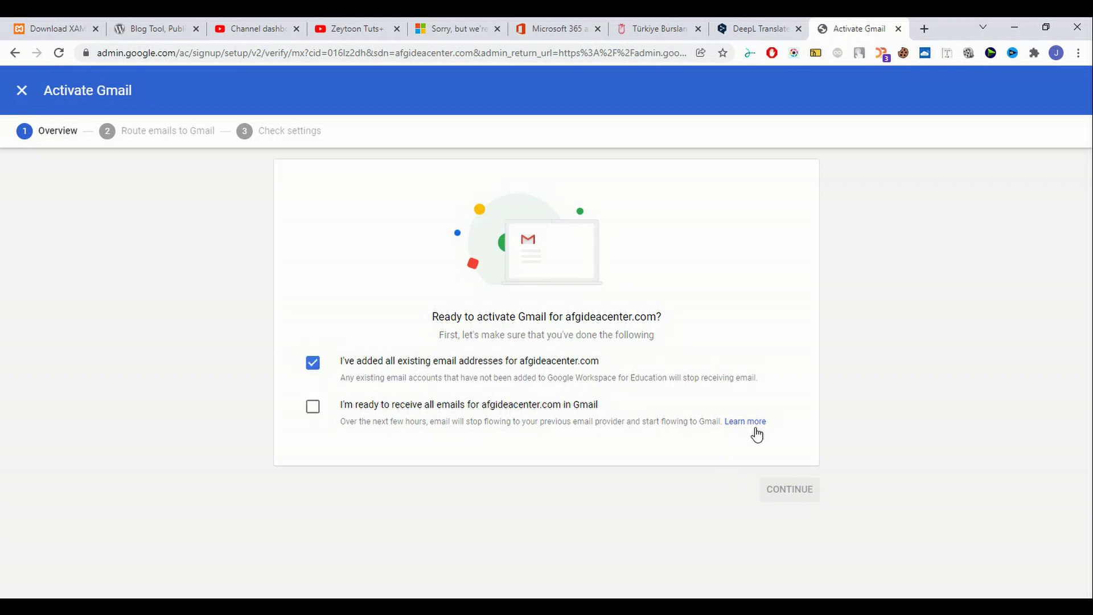
left_click(491, 406)
left_click(777, 496)
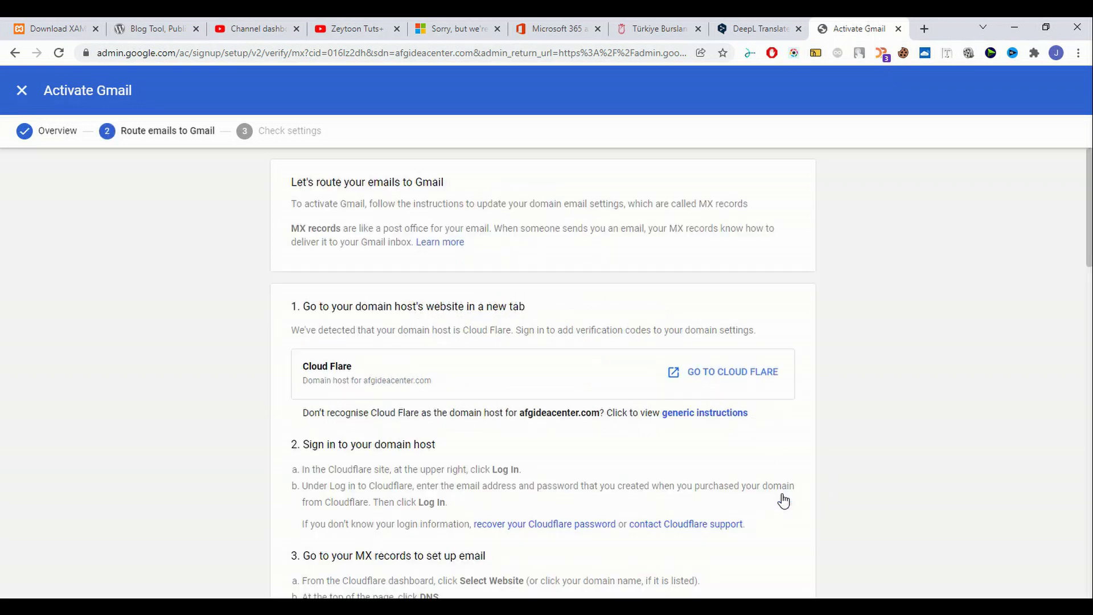
Select the ALT1.ASPMX.L.GOOGLE.COM MX address and return to the Cloudflare DNS window.
scroll(501, 374, "down", 6)
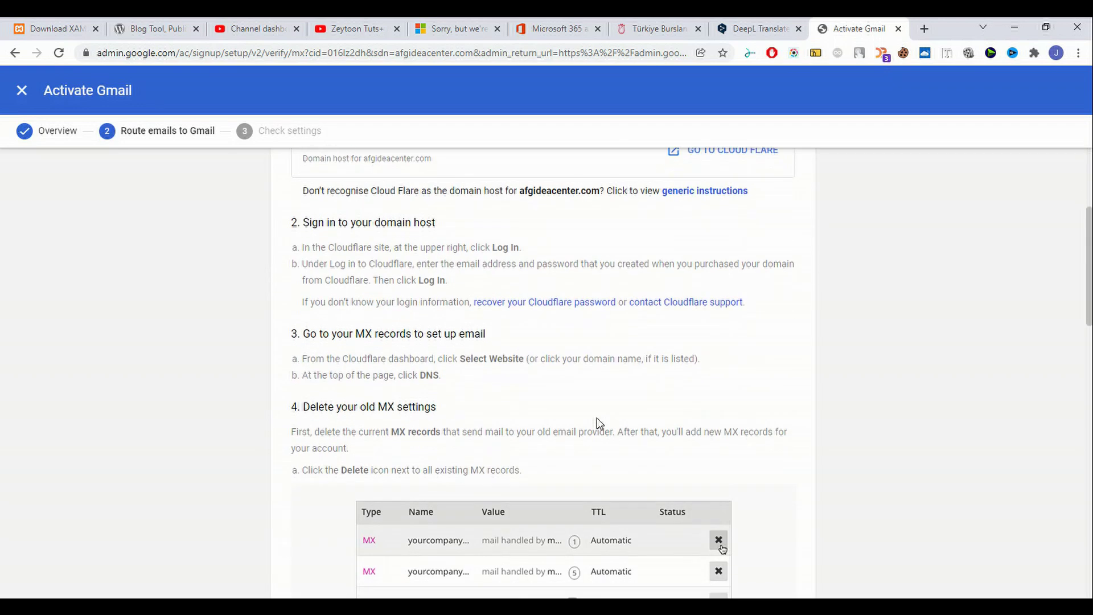
scroll(597, 418, "up", 6)
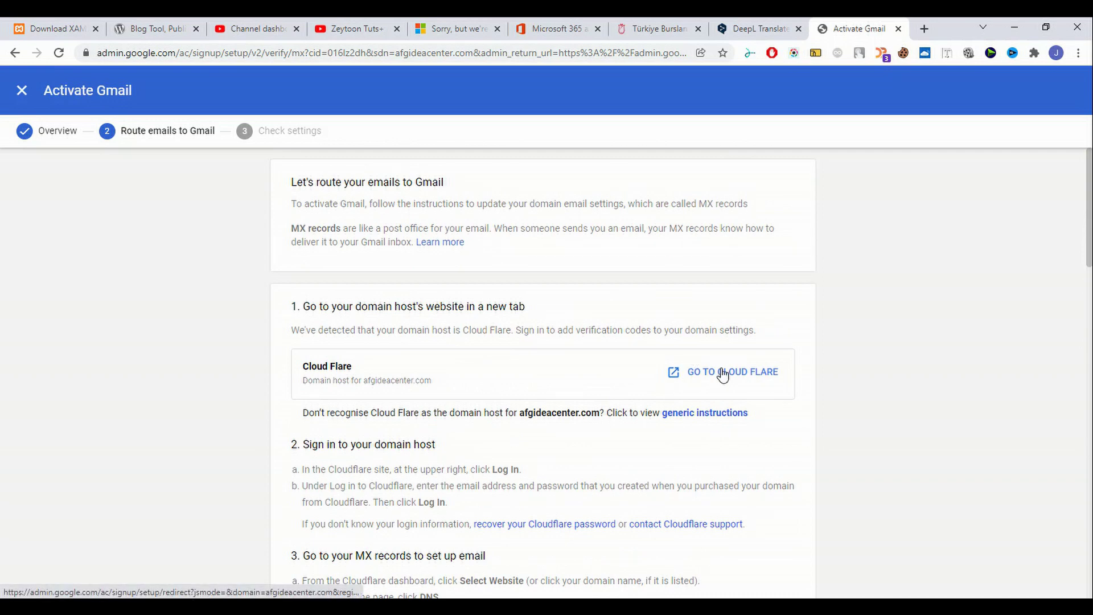
scroll(723, 375, "down", 15)
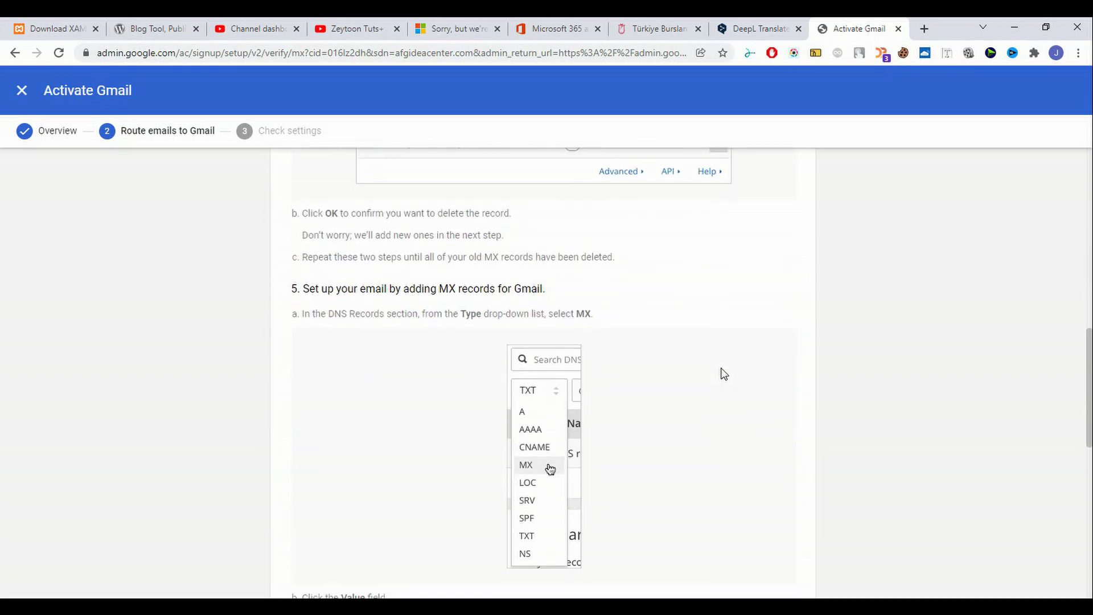
scroll(723, 373, "down", 4)
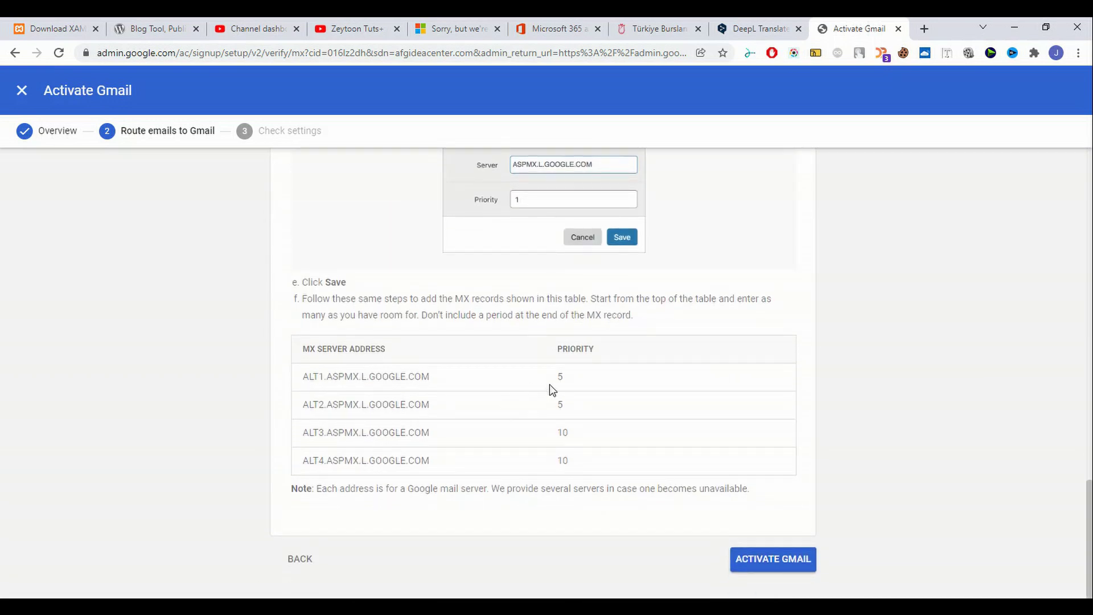
left_click_drag(459, 382, 266, 389)
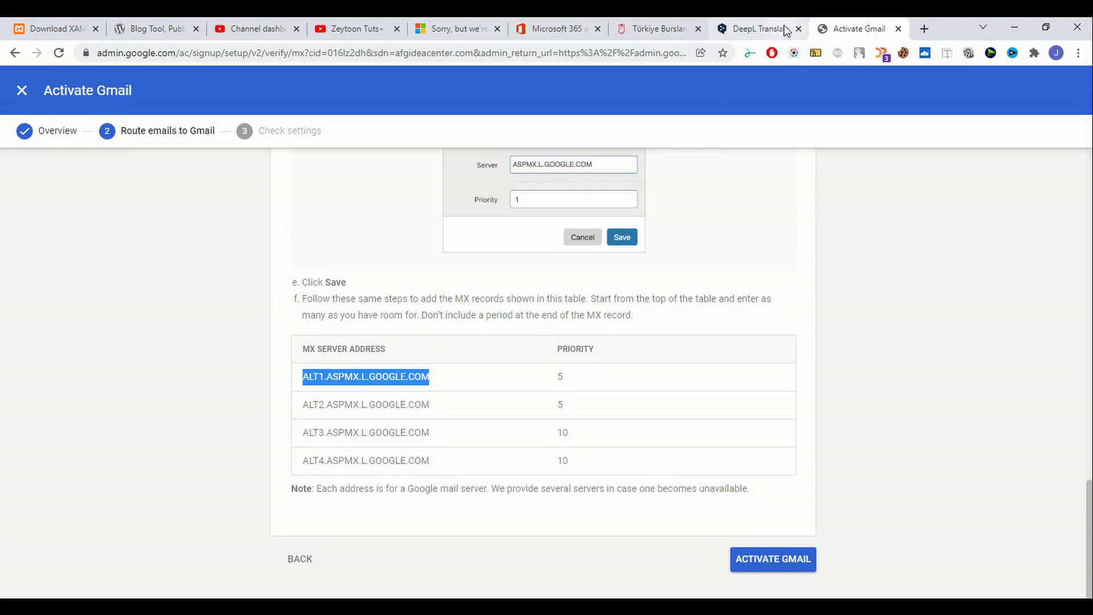
key("super+Tab")
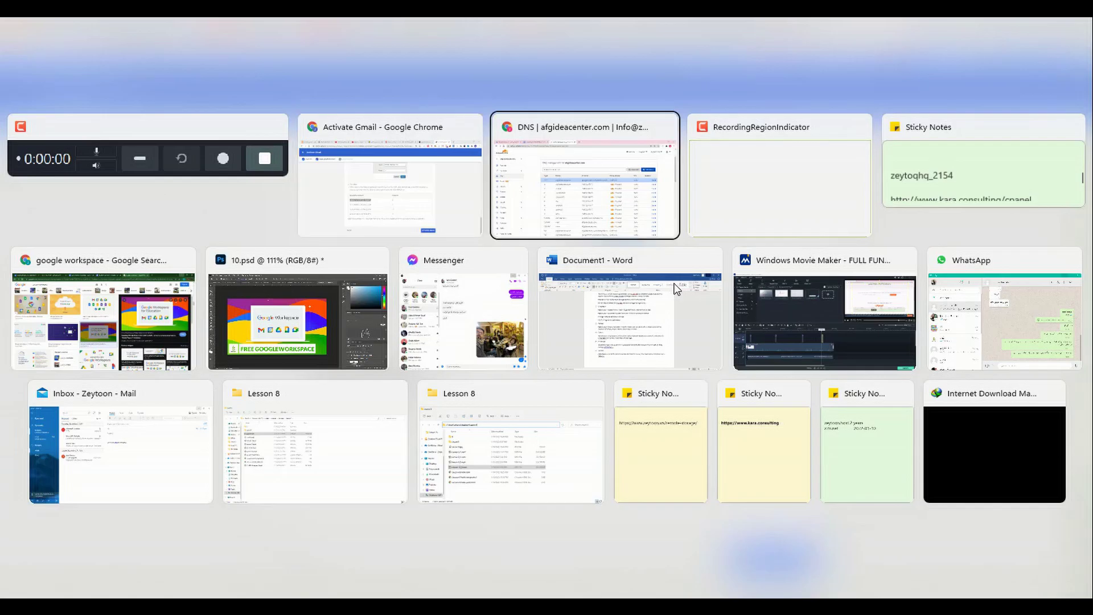
left_click(632, 225)
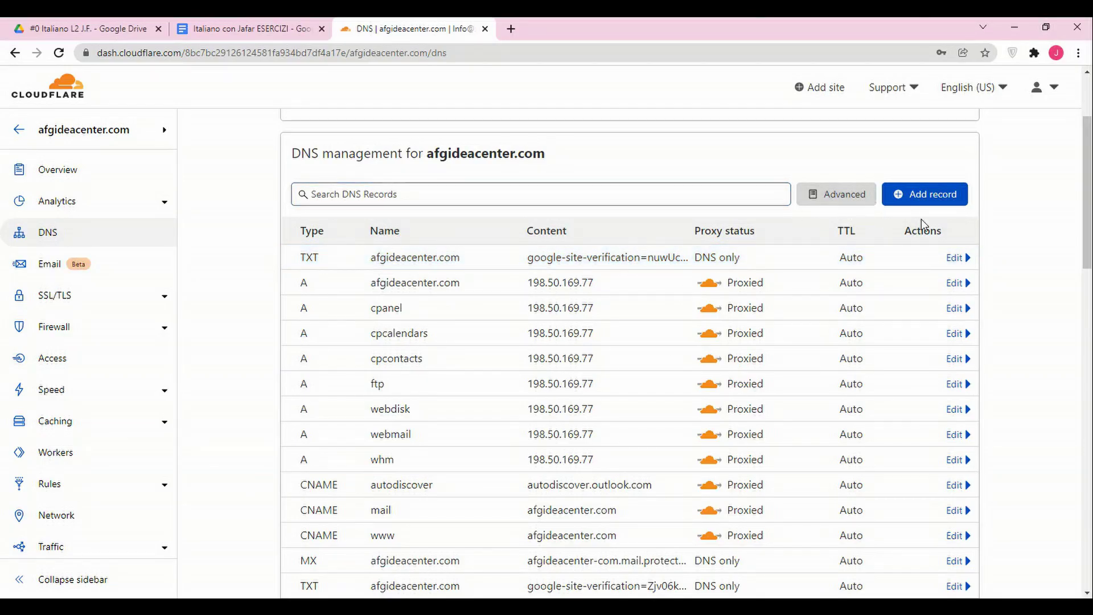
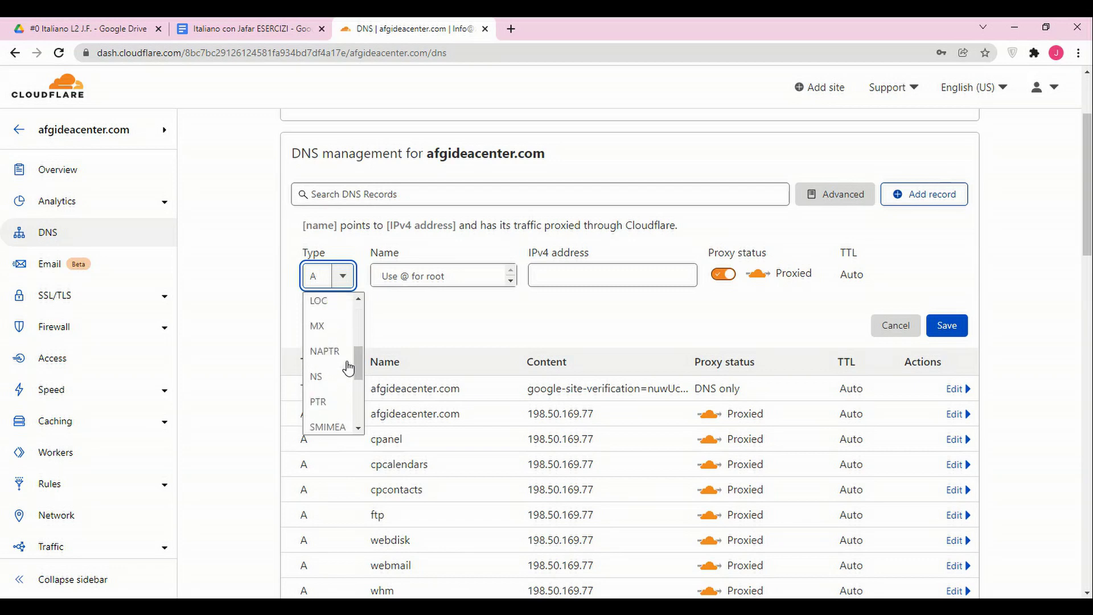
scroll(340, 414, "down", 1)
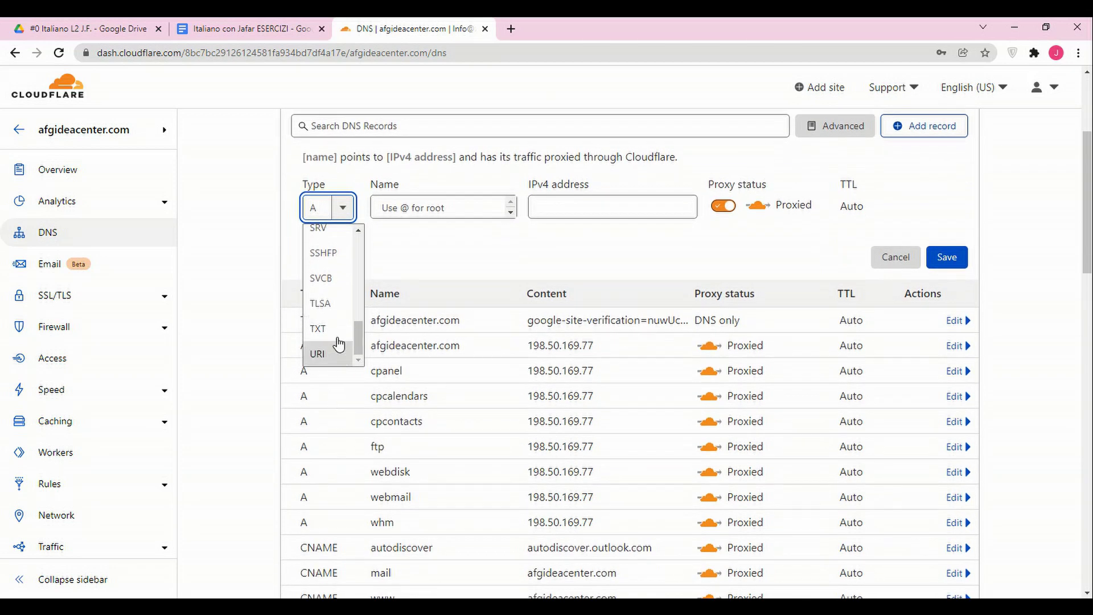
Start an MX record with mail server ALT1.ASPMX.L.GOOGLE.COM and priority 5.
scroll(342, 353, "up", 4)
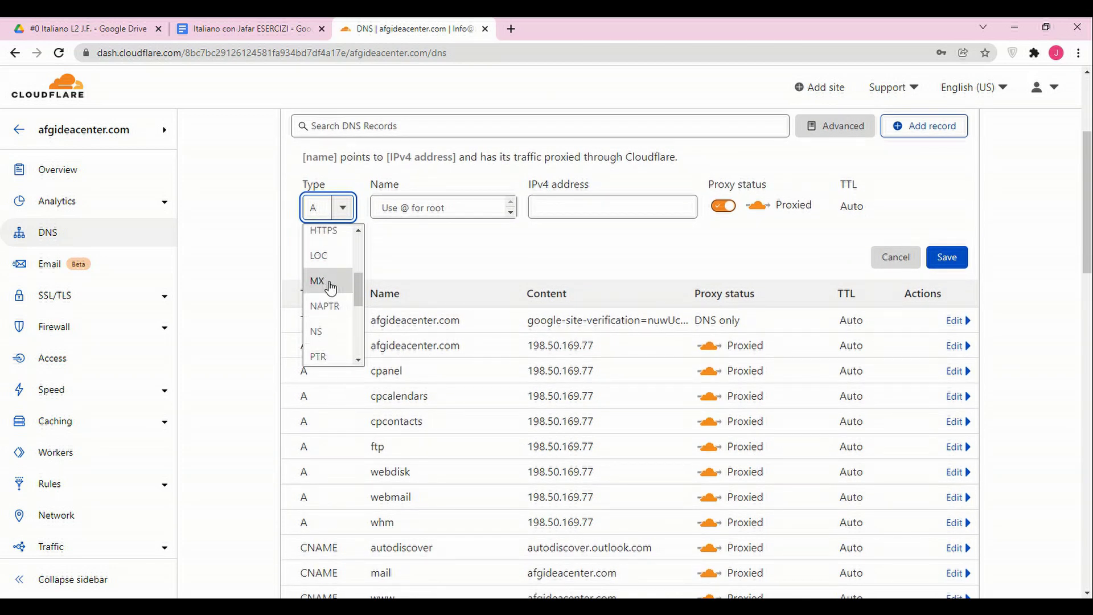
left_click(331, 281)
left_click(441, 208)
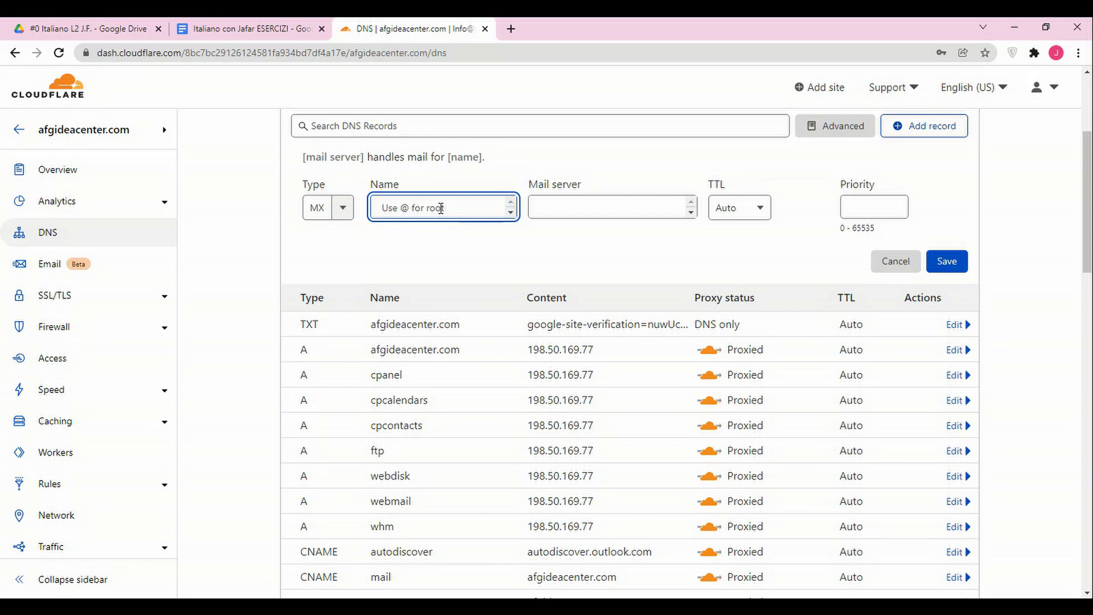
left_click(575, 208)
type("ALT1.ASPMX.L.GOOGLE.COM")
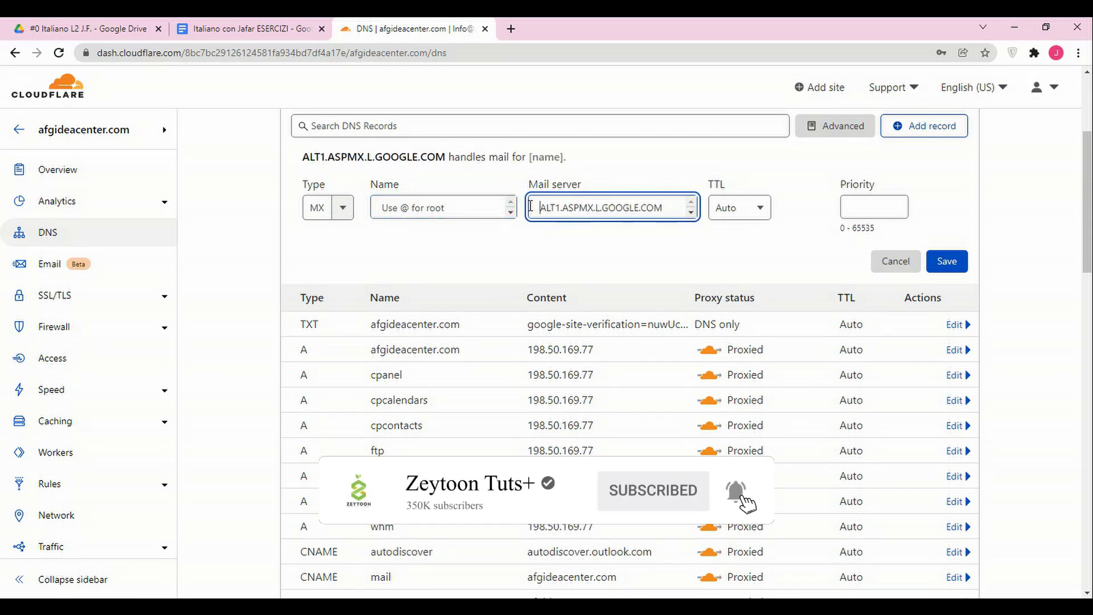
left_click(845, 208)
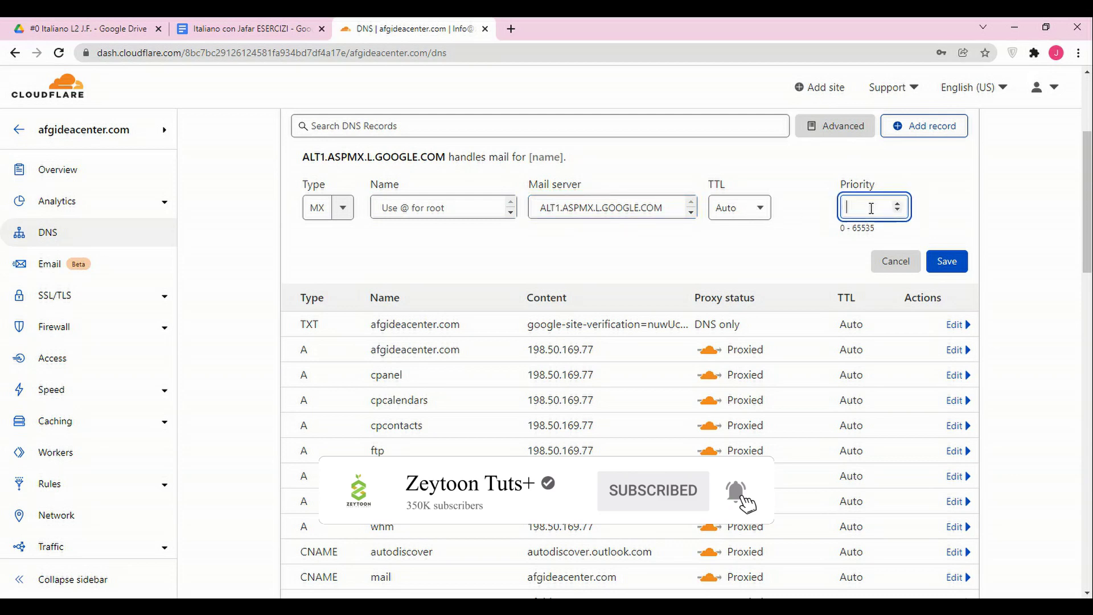
left_click(793, 211)
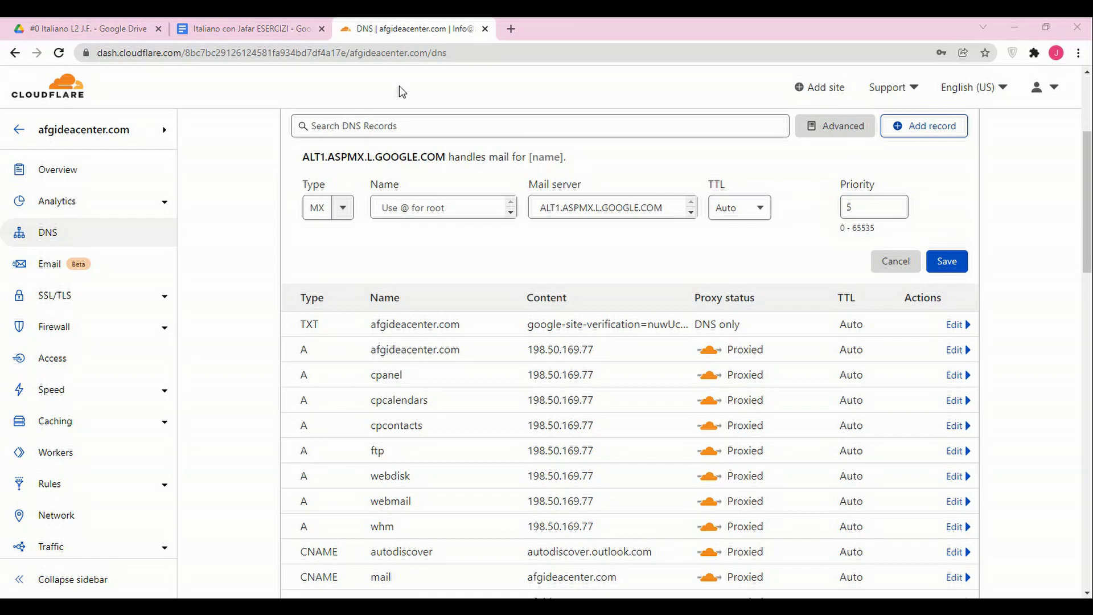
key("alt+Tab")
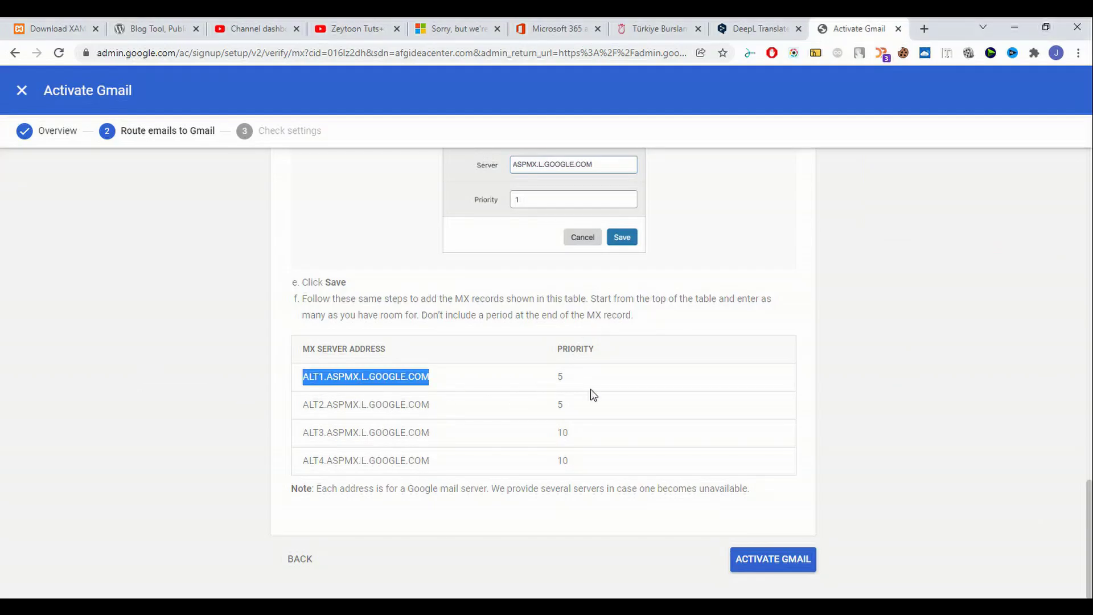
key("alt+Tab")
key("alt+Tab")
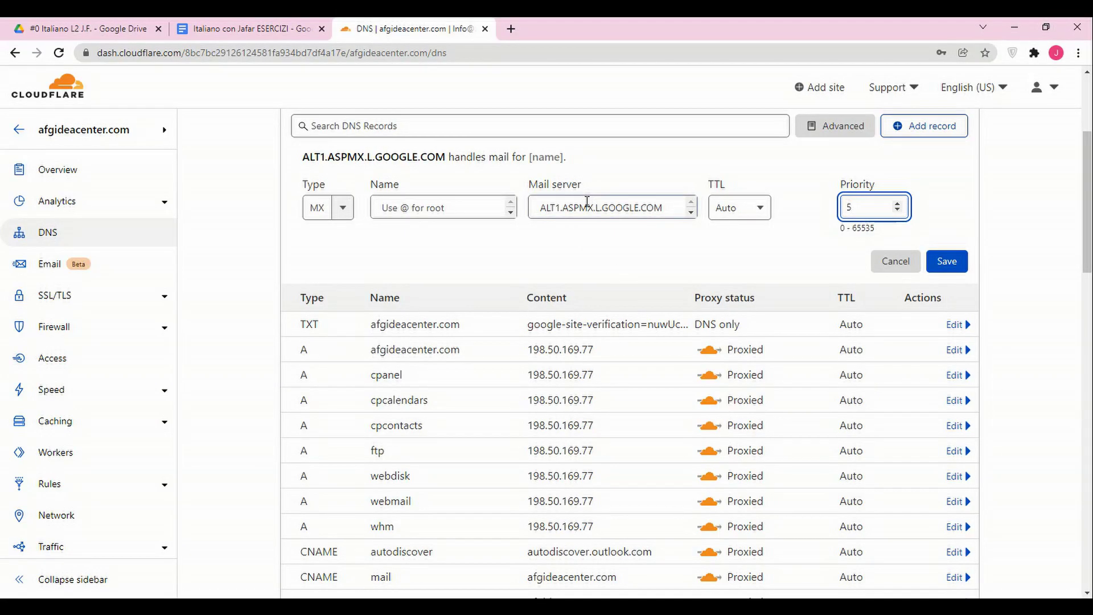
Correct the record name to @ and save the ALT1 MX record.
left_click(469, 209)
type("#")
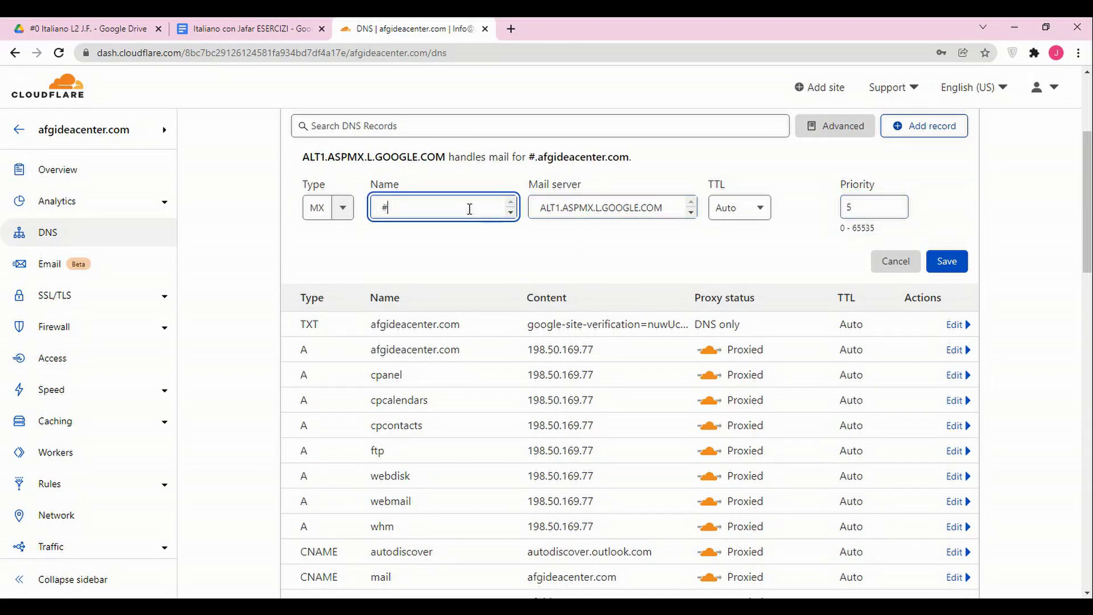
key("BackSpace")
type("@")
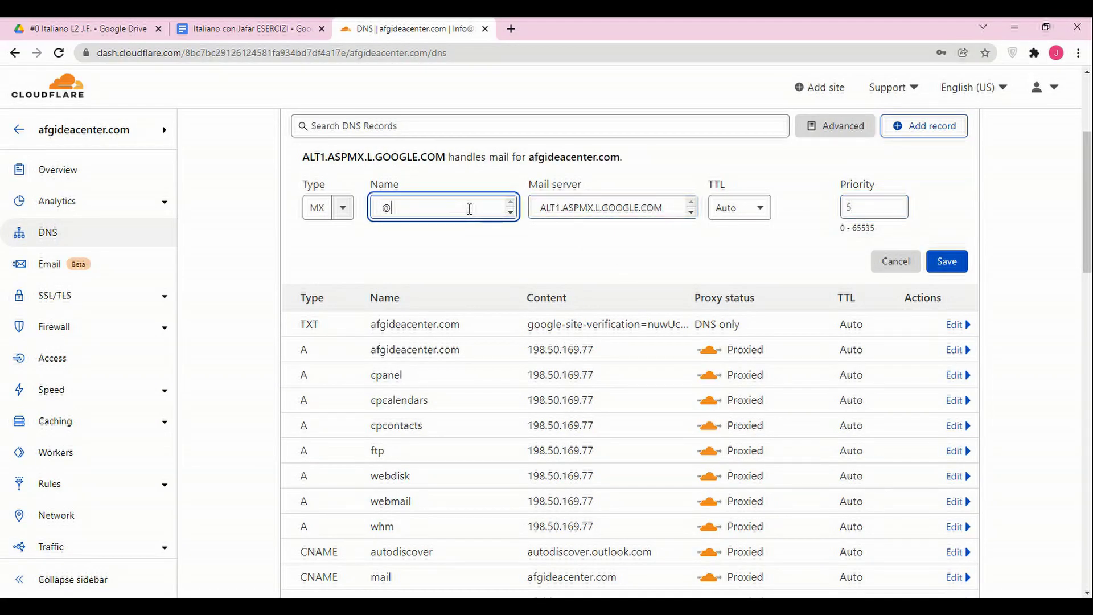
left_click(946, 266)
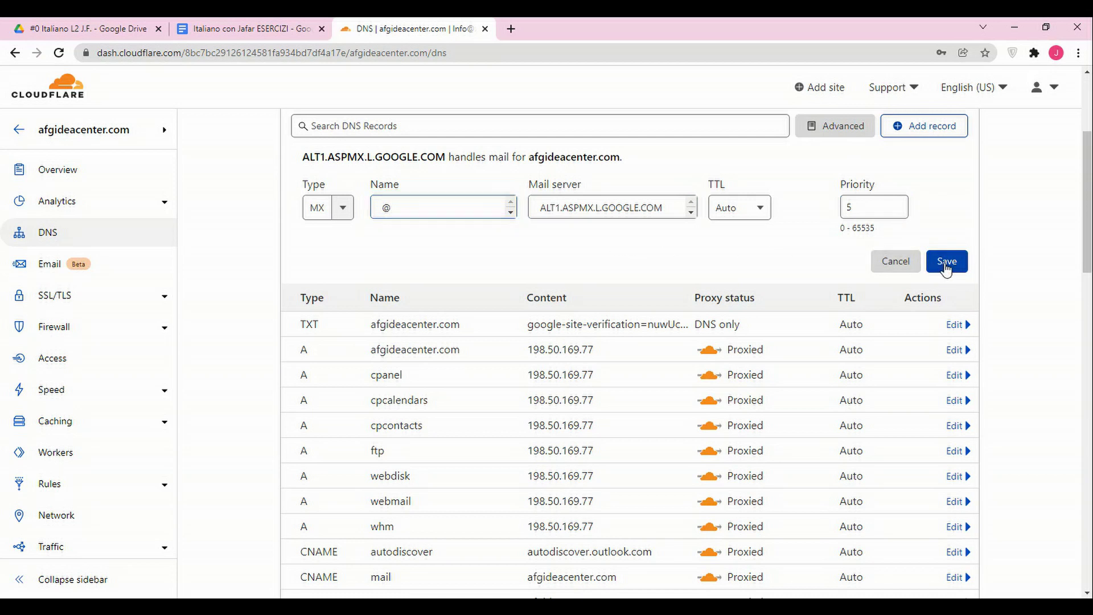
left_click(454, 212)
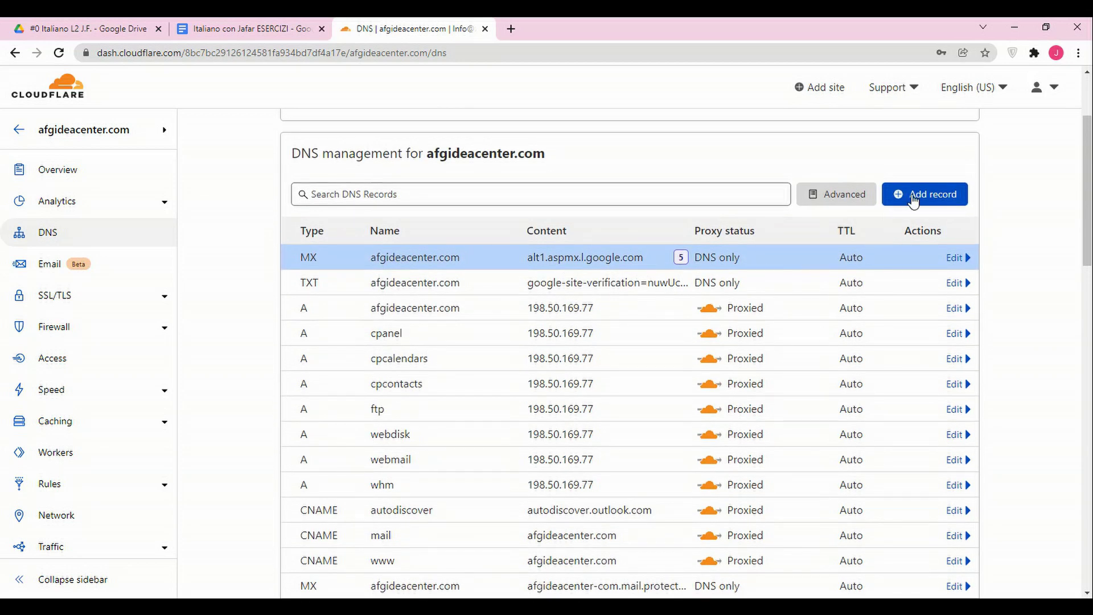
Add a new DNS record of type MX with name @.
left_click(913, 199)
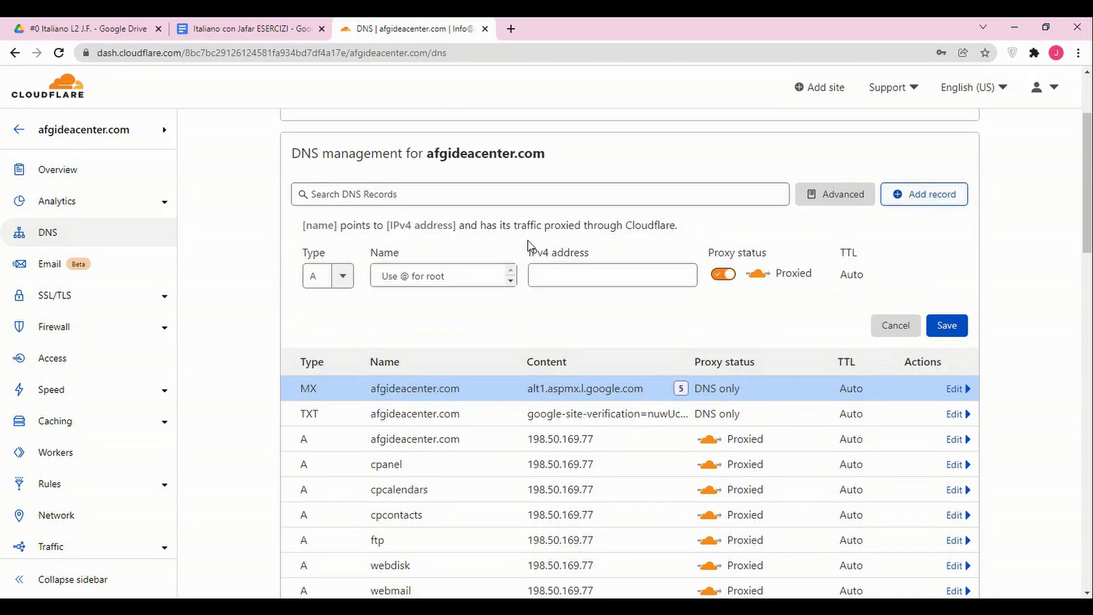
left_click(337, 285)
scroll(331, 313, "down", 4)
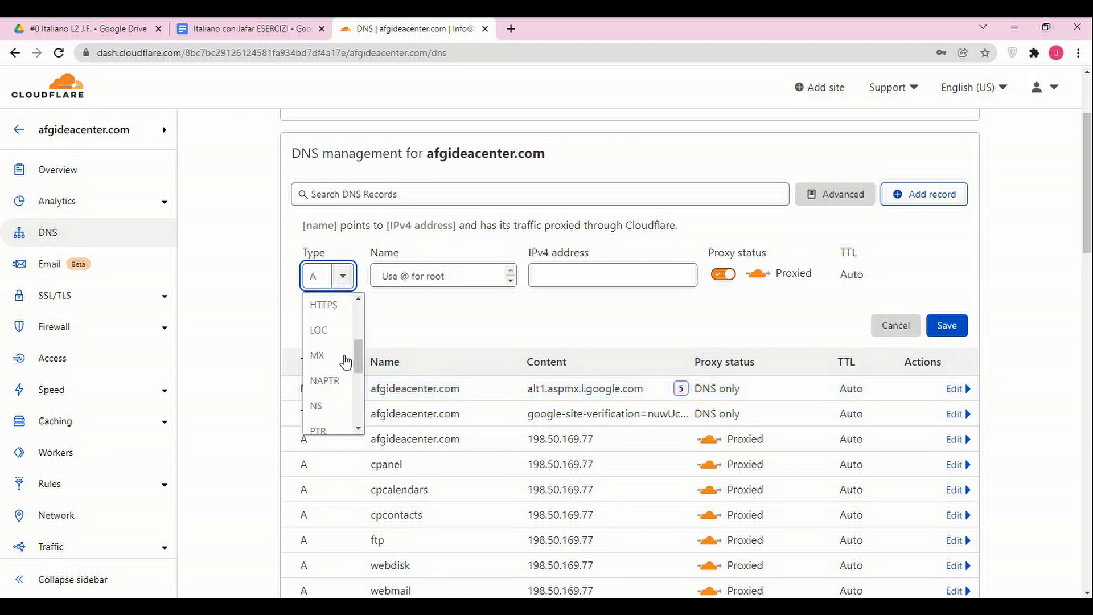
left_click(331, 313)
left_click(439, 279)
type("@")
Set its mail server to ALT2.ASPMX.L.GOOGLE.COM with priority 5 and save it.
left_click(600, 279)
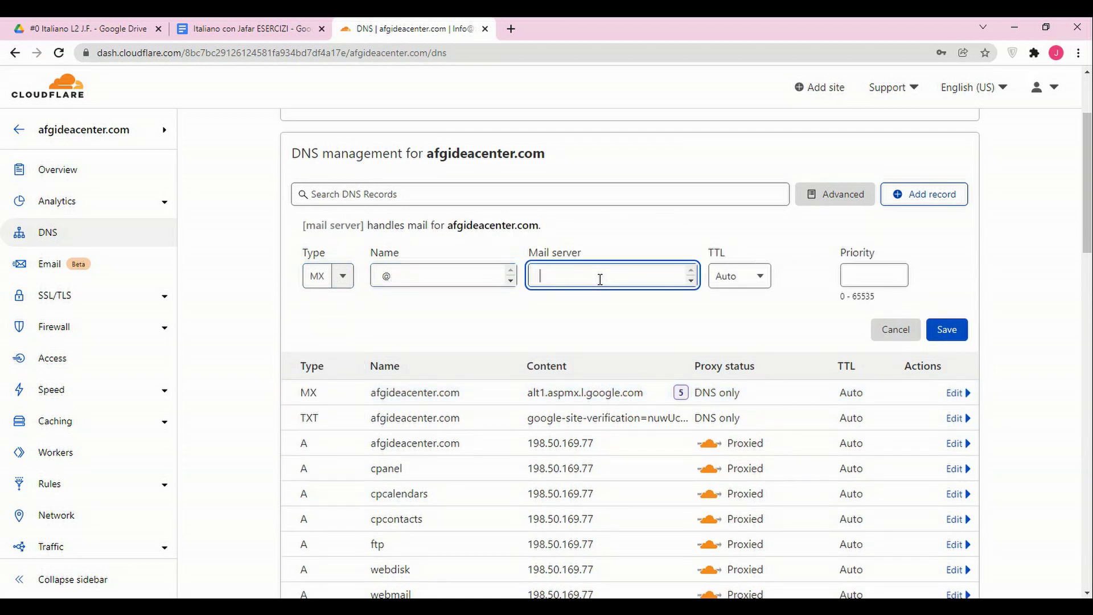
type("ALT1.ASPMX.L.GOOGLE.COM")
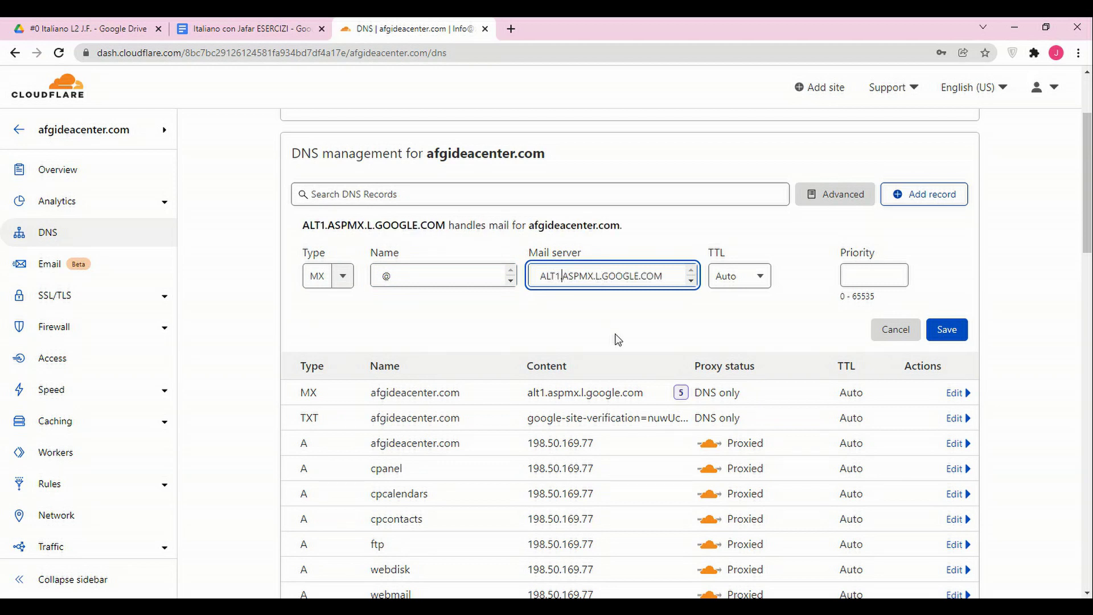
key("BackSpace")
type("2")
left_click(894, 276)
type("1")
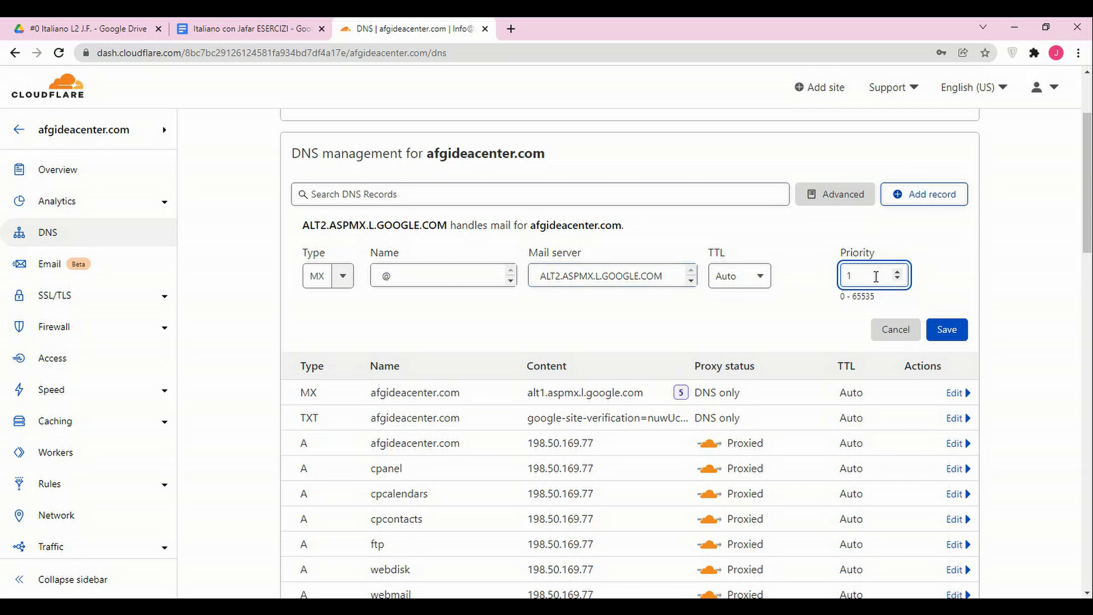
type("5")
left_click(942, 331)
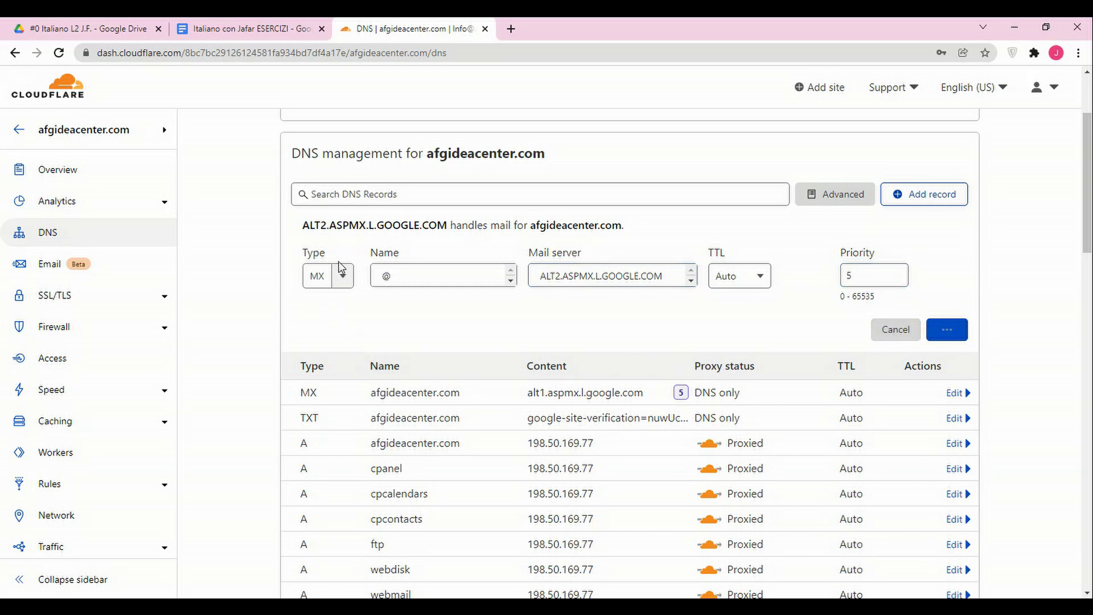
left_click(942, 195)
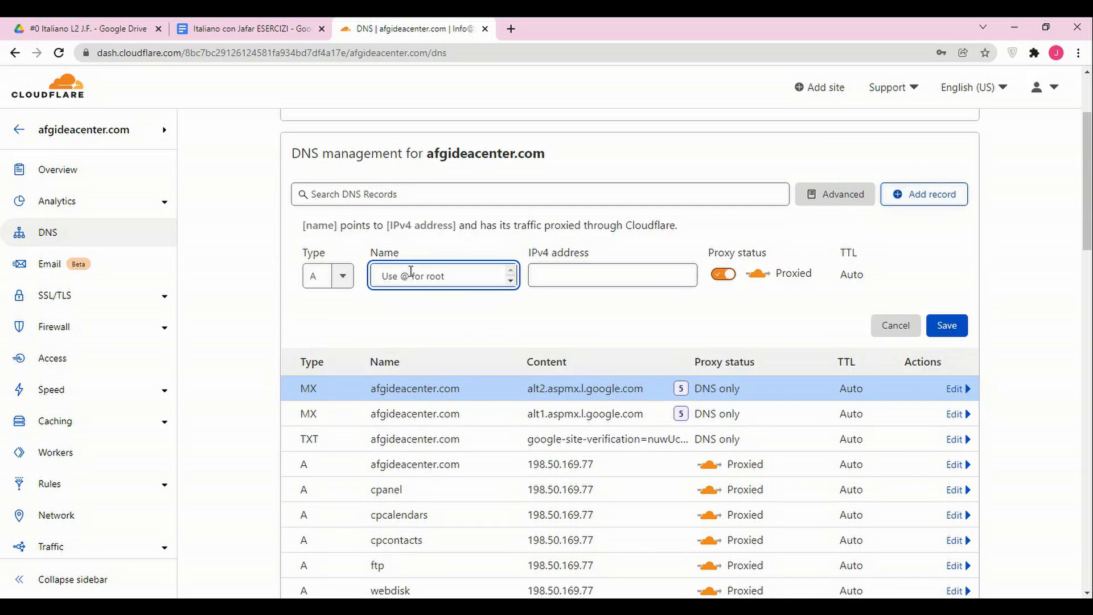
Save an @ MX record pointing to ALT3.ASPMX.L.GOOGLE.COM with priority 10.
type("@")
left_click(343, 276)
scroll(333, 364, "down", 4)
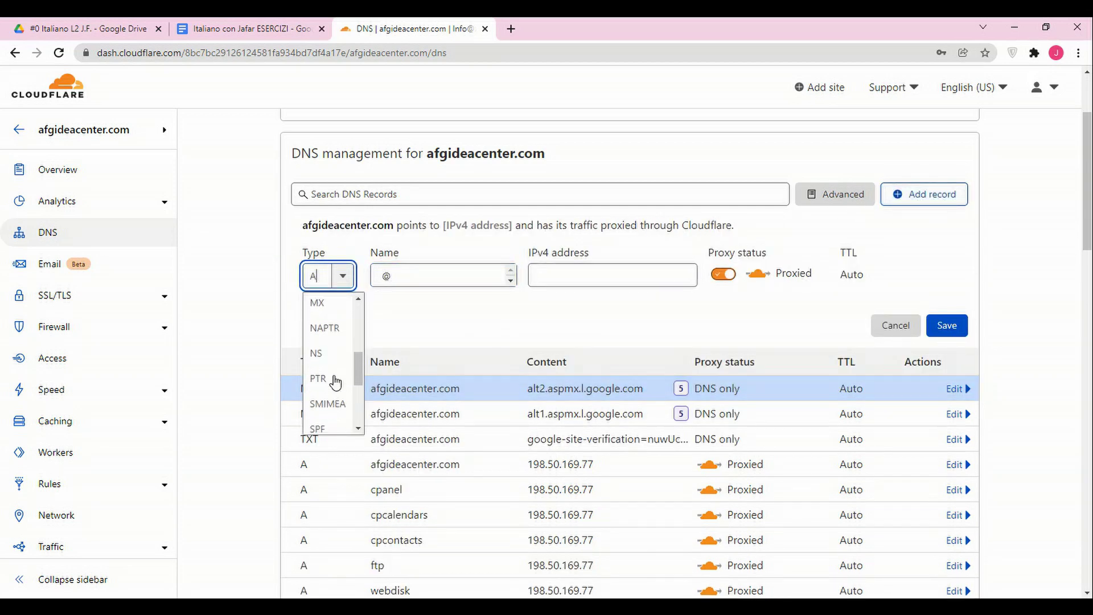
scroll(335, 381, "down", 1)
scroll(341, 373, "up", 3)
left_click(339, 373)
left_click(574, 284)
type("ALT1.ASPMX.L.GOOGLE.COM")
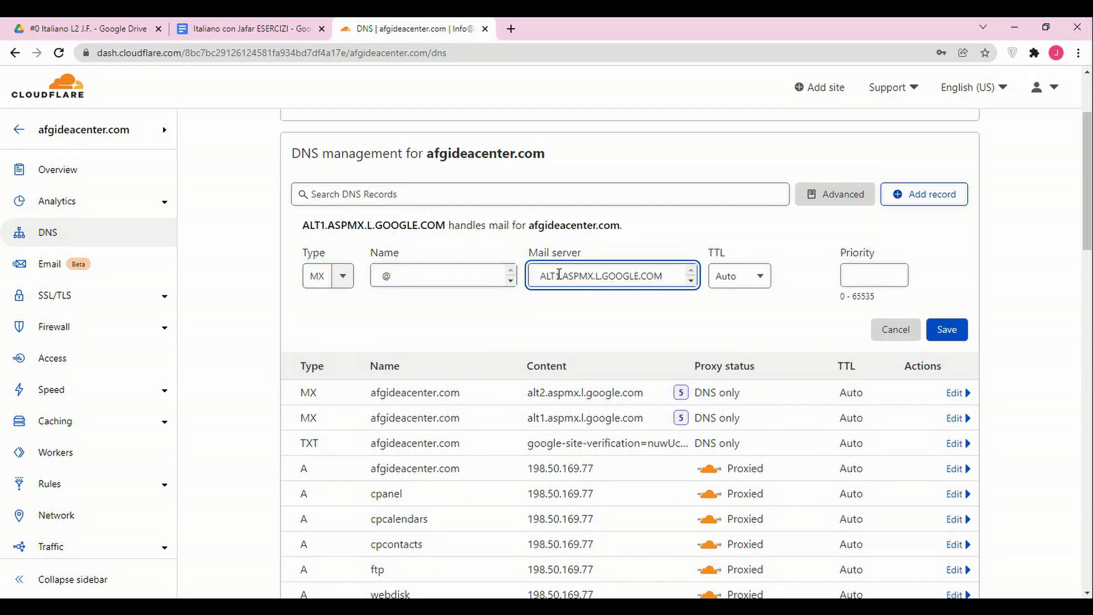
key("Delete")
type("3")
left_click(880, 274)
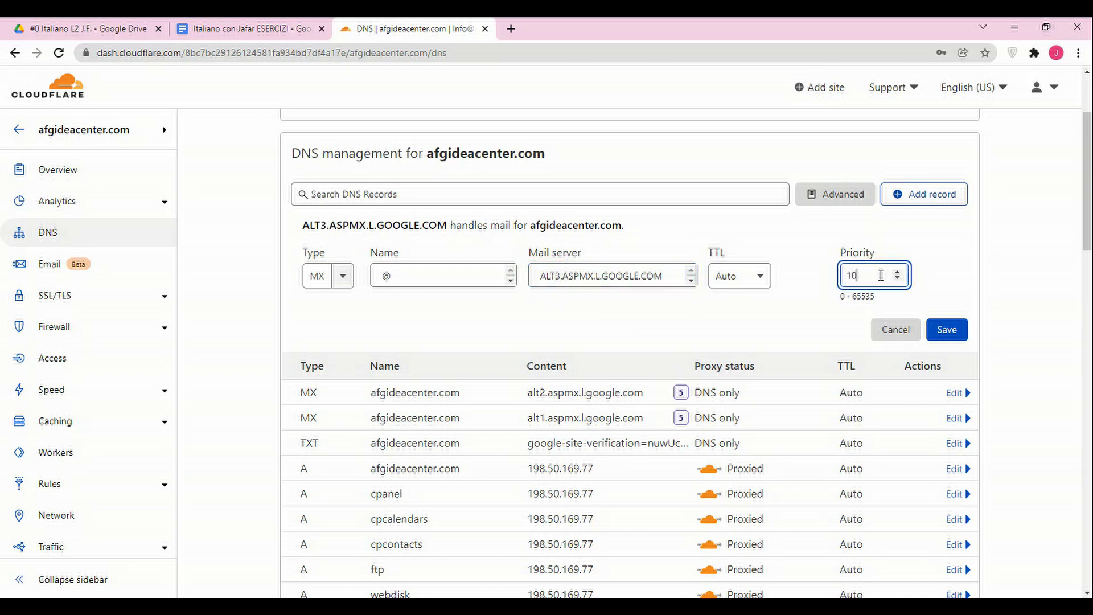
left_click(947, 330)
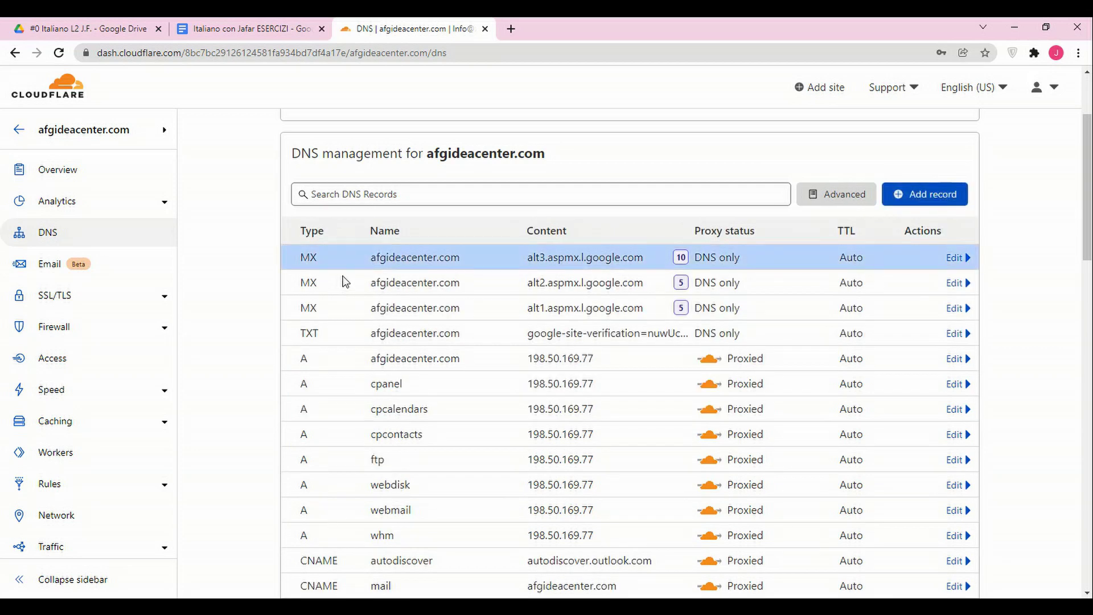
Add another DNS record of type MX with name @.
left_click(895, 196)
left_click(603, 278)
type("ALT1.ASPMX.L.GOOGLE.COM")
left_click(336, 276)
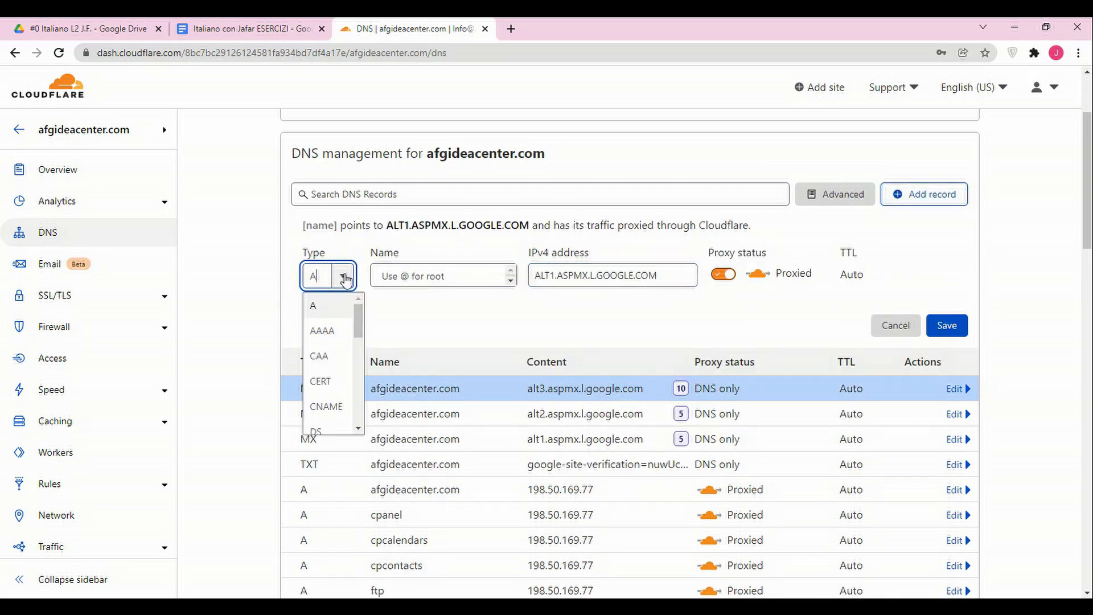
scroll(337, 372, "down", 2)
left_click(337, 373)
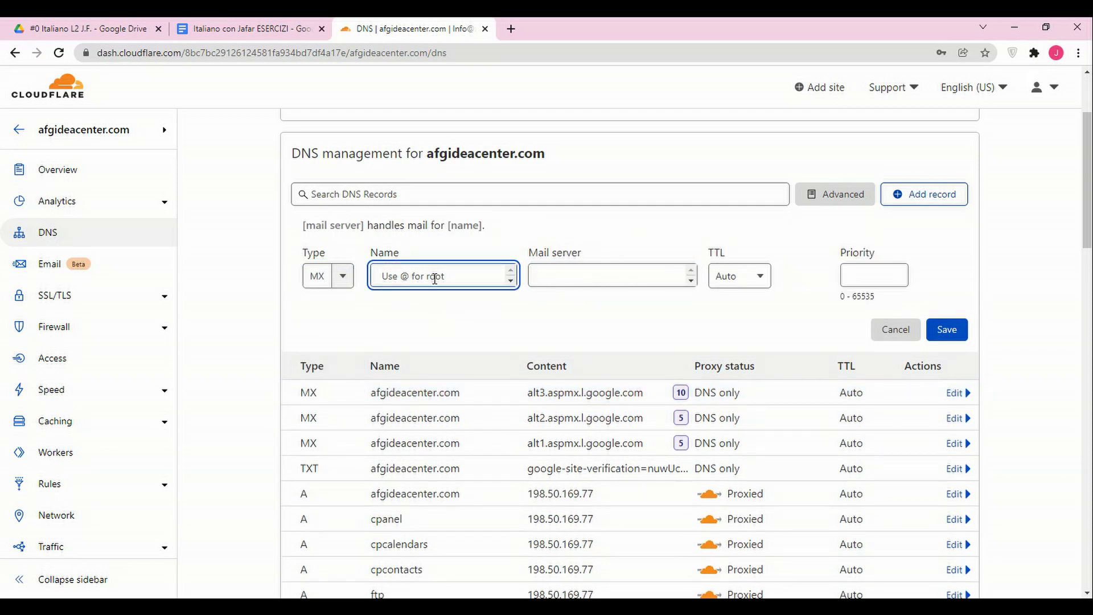
type("@")
Point it to alt4.aspmx.l.google.com with priority 10 and save it.
left_click(602, 277)
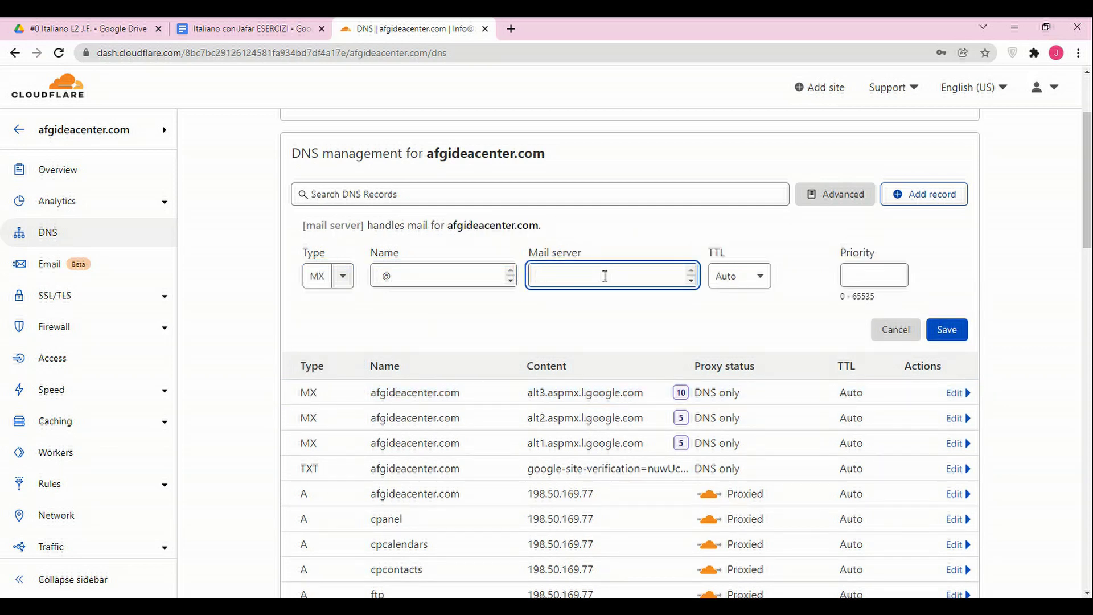
type("ALT1.ASPMX.L.GOOGLE.COM")
left_click(862, 272)
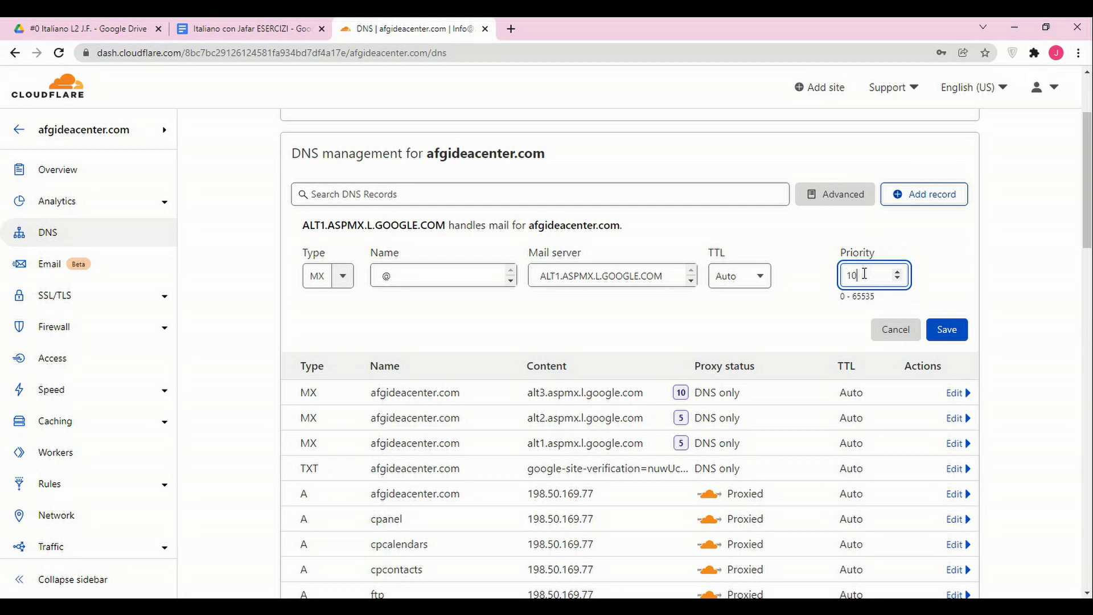
type("10")
left_click(564, 276)
key("BackSpace")
type("4")
left_click(947, 330)
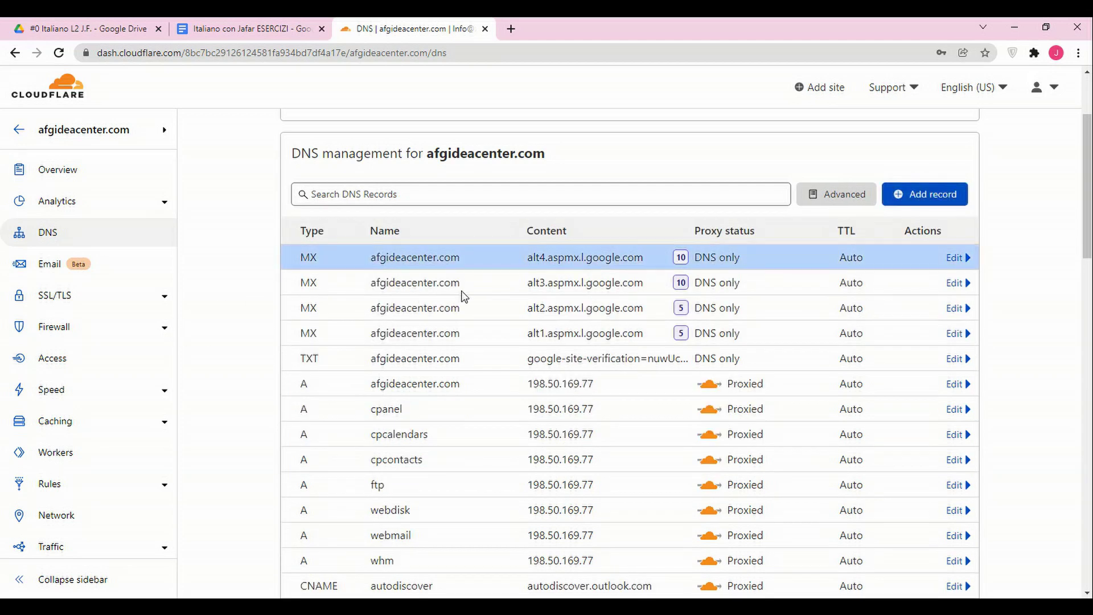
Add one more DNS record of type MX with name @.
left_click(920, 197)
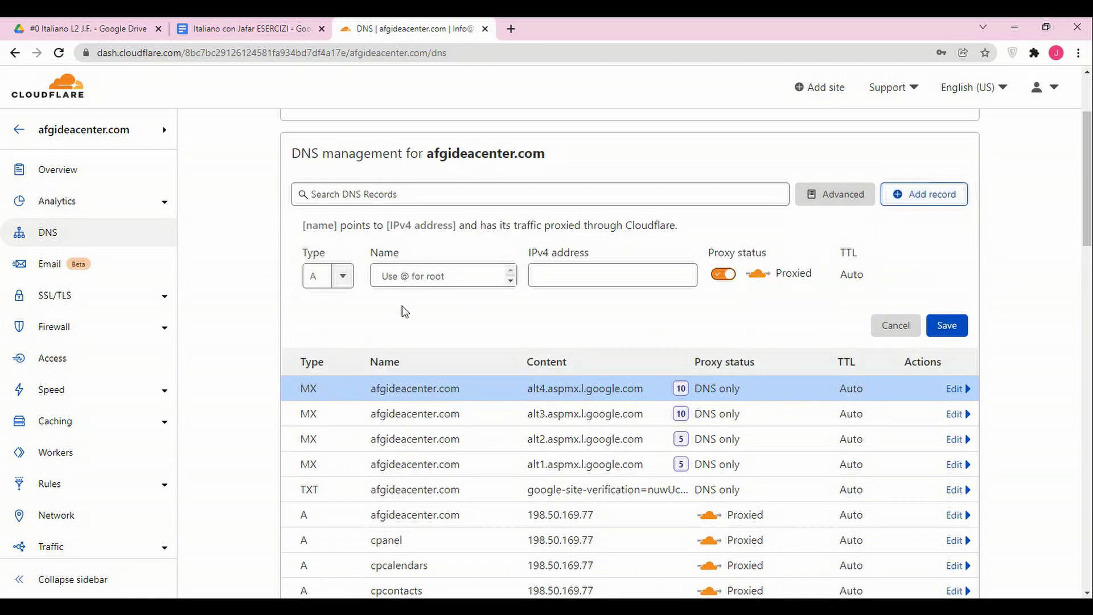
left_click(410, 276)
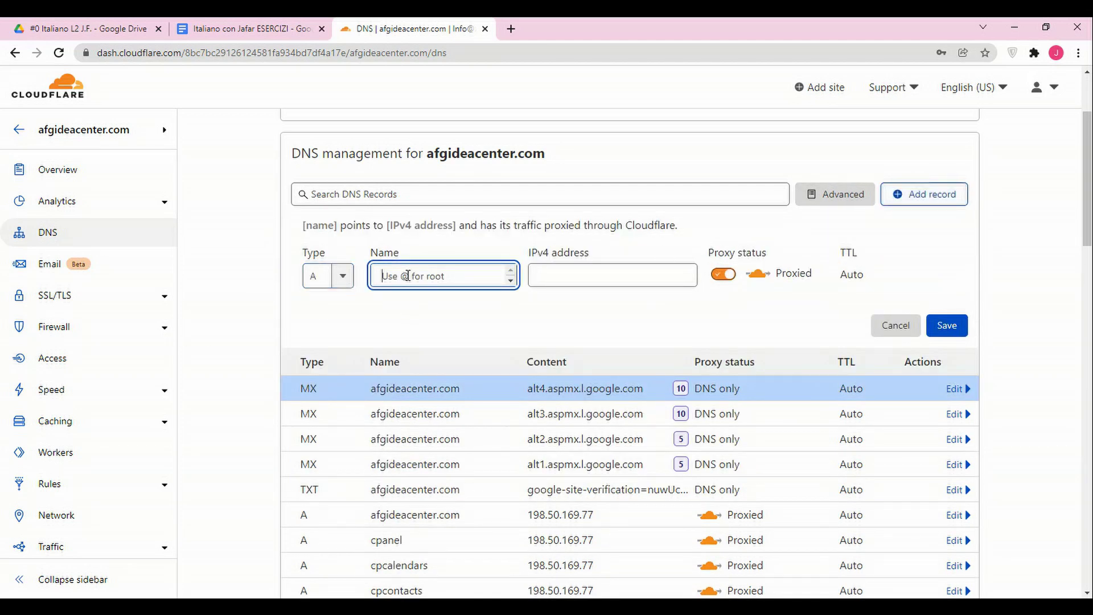
type("@")
left_click(342, 276)
scroll(336, 370, "down", 2)
left_click(337, 371)
Point it to ASPMX.L.GOOGLE.COM with priority 1 and save it.
left_click(585, 272)
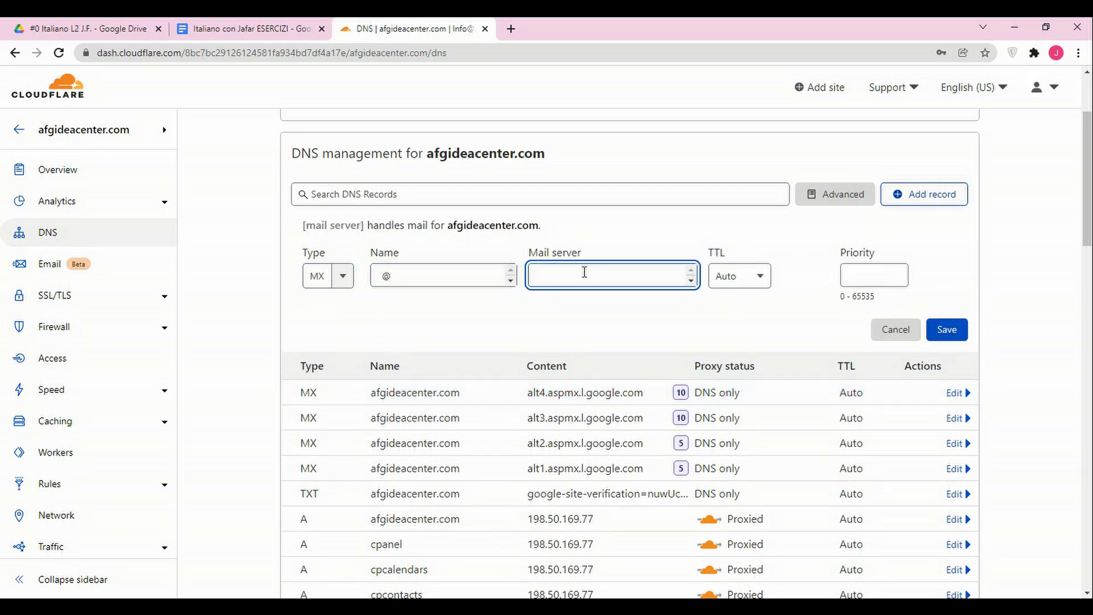
type("ALT1.ASPMX.L.GOOGLE.COM")
left_click(880, 273)
type("1")
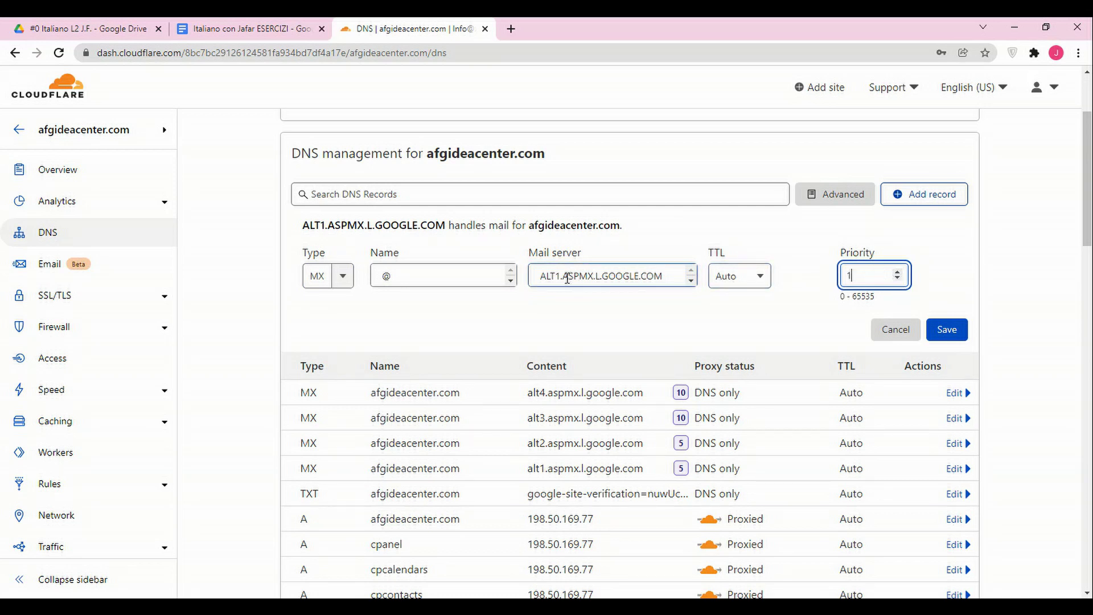
left_click_drag(566, 273, 489, 285)
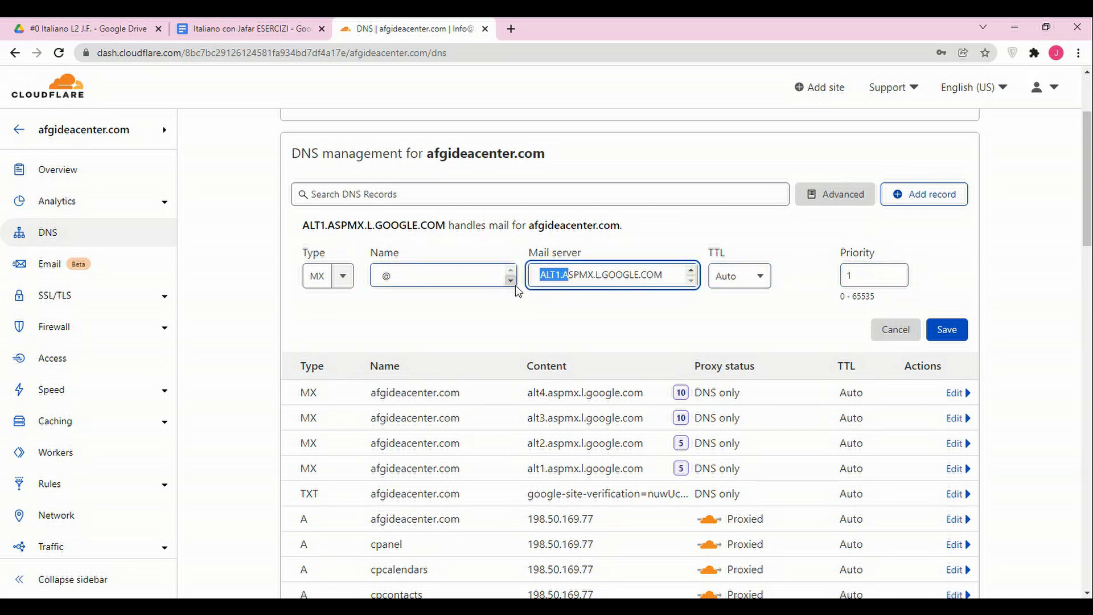
type("A")
left_click(952, 333)
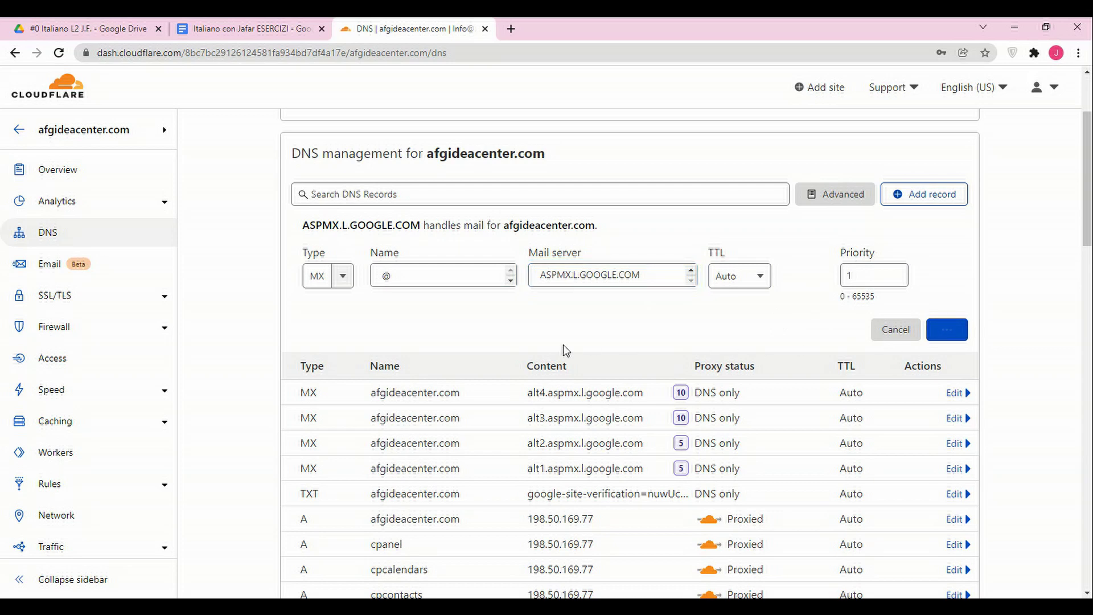
key("alt+Tab")
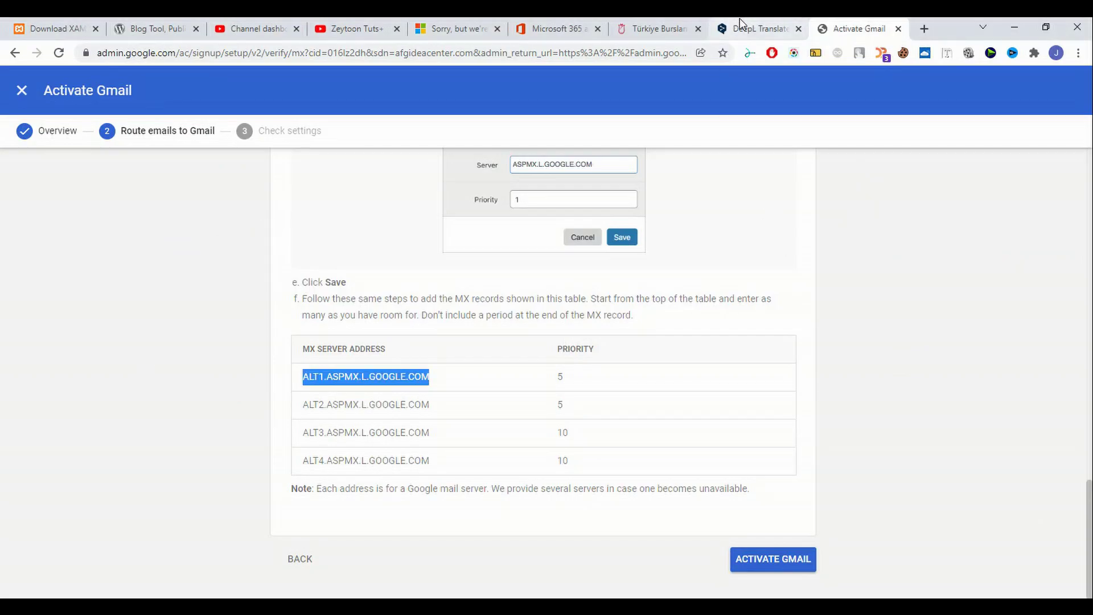
Run the Gmail activation MX check, then scroll through Cloudflare's DNS records list.
left_click(776, 562)
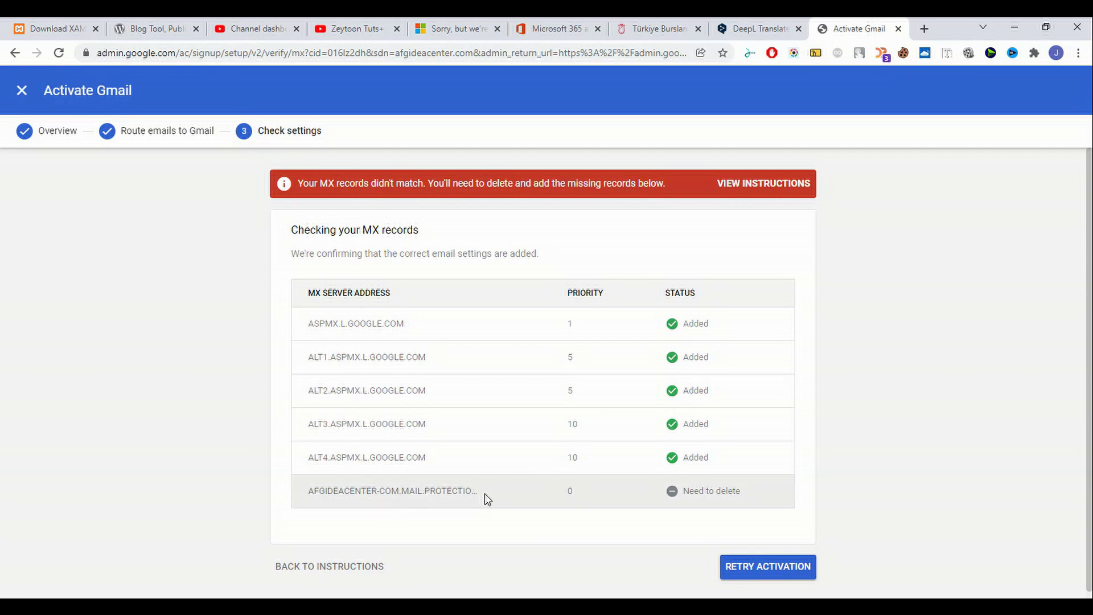
key("alt+Tab")
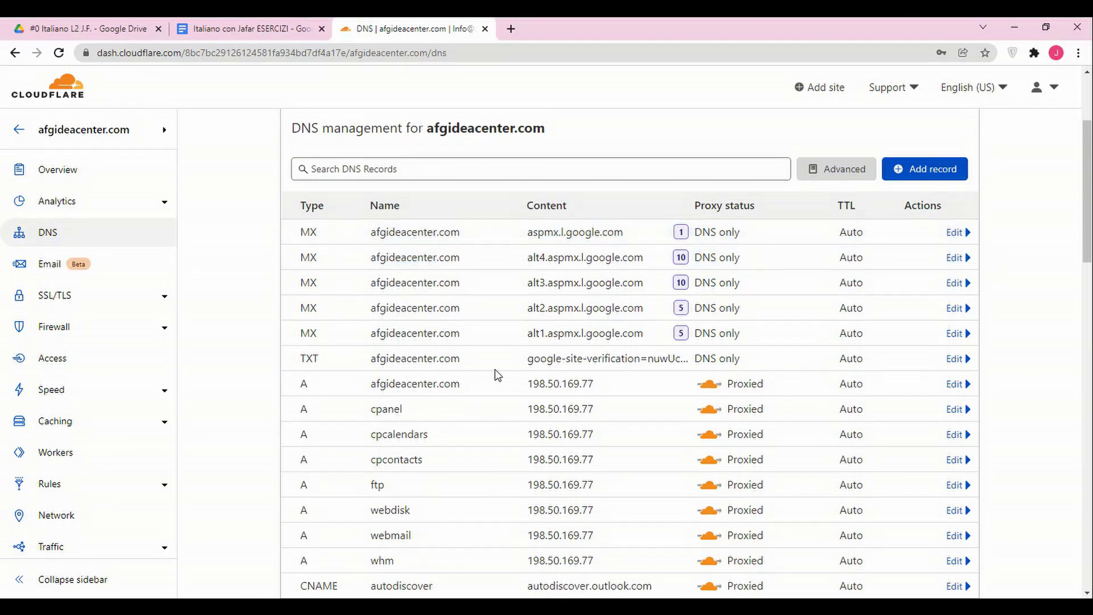
scroll(494, 370, "down", 5)
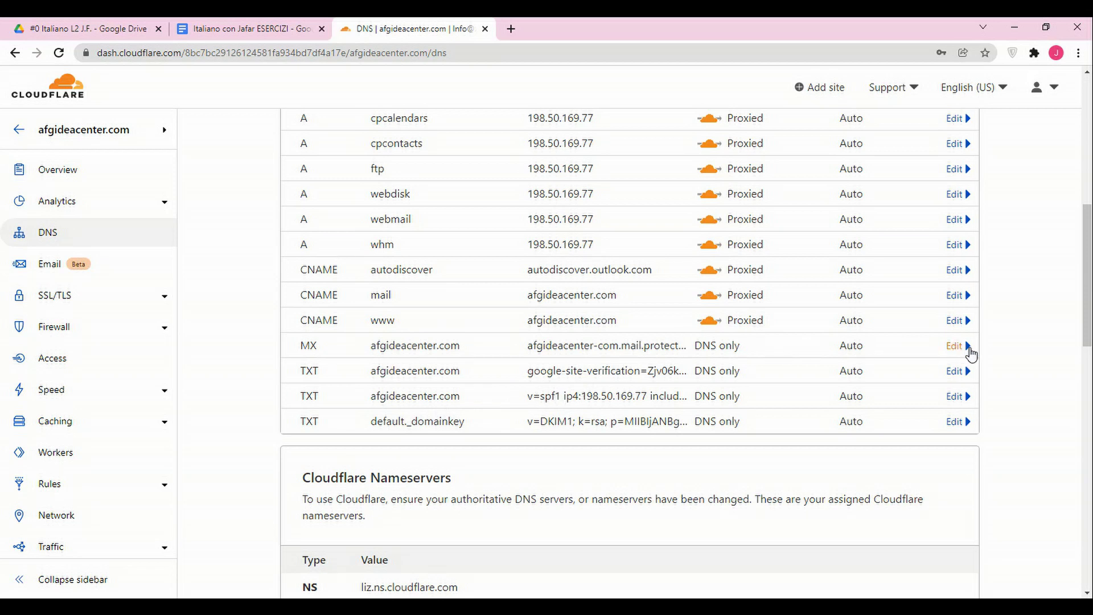
Delete the afgideacenter-com.mail.protection MX record and retry the Gmail activation check.
left_click(956, 346)
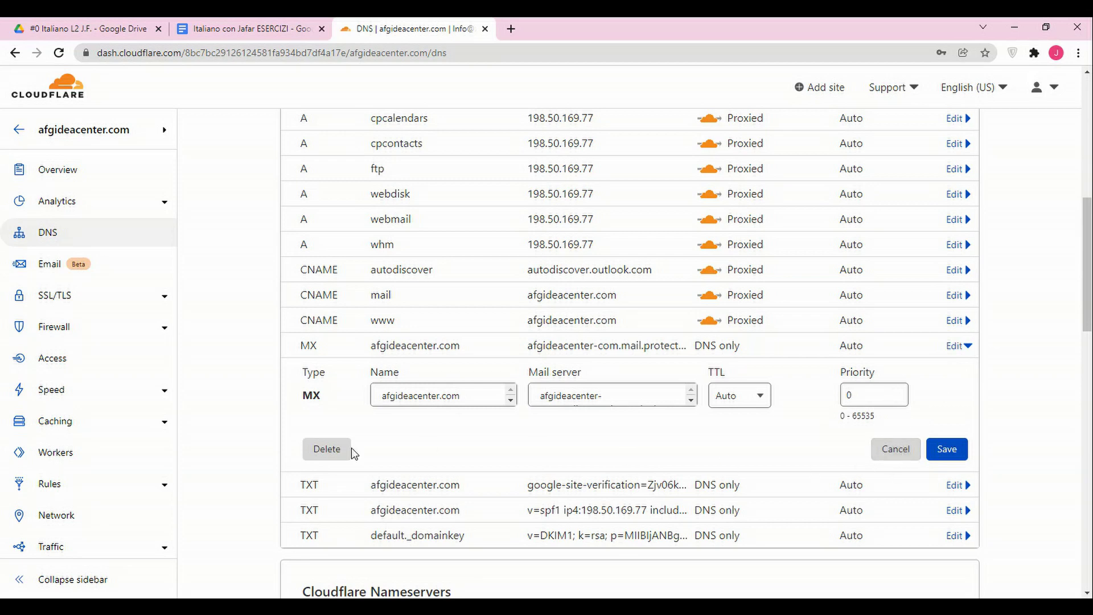
left_click(333, 449)
left_click(780, 401)
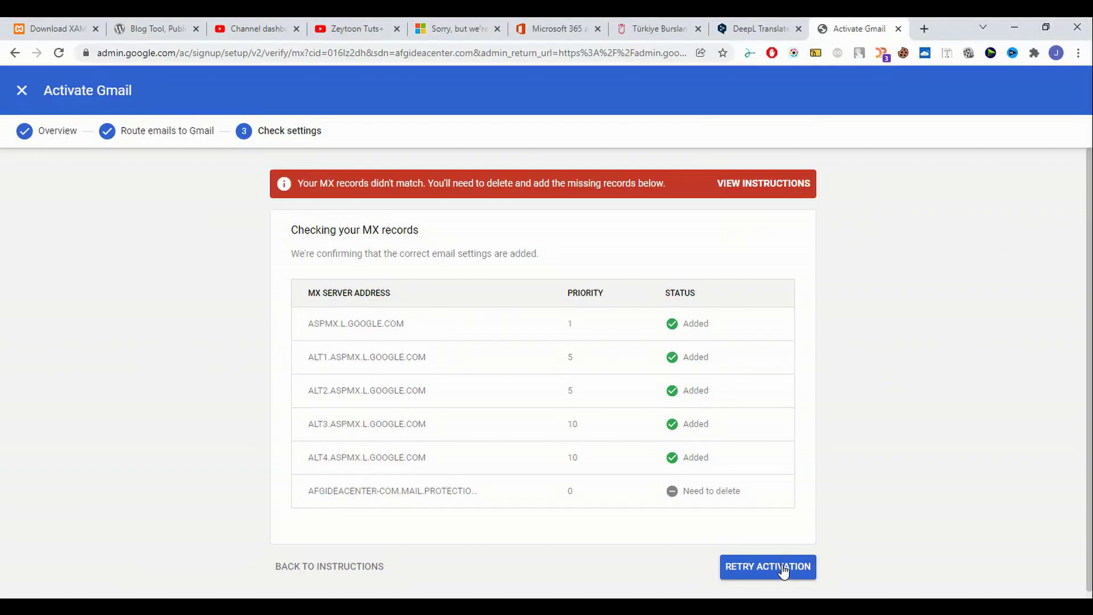
left_click(780, 568)
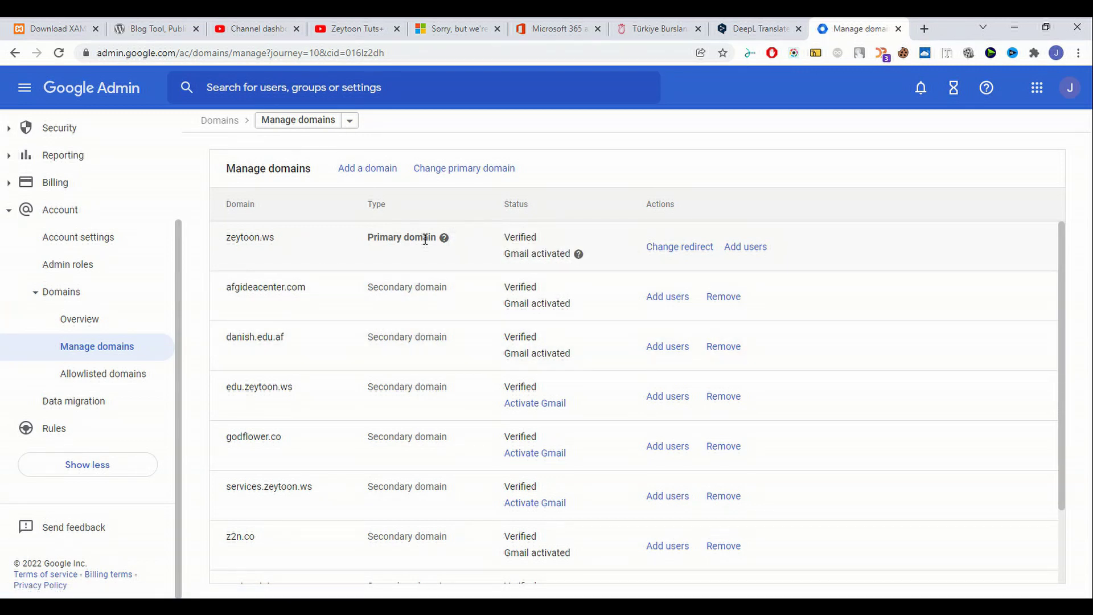
Enter the new user's name and choose afgideacenter.com as the email domain.
left_click(79, 94)
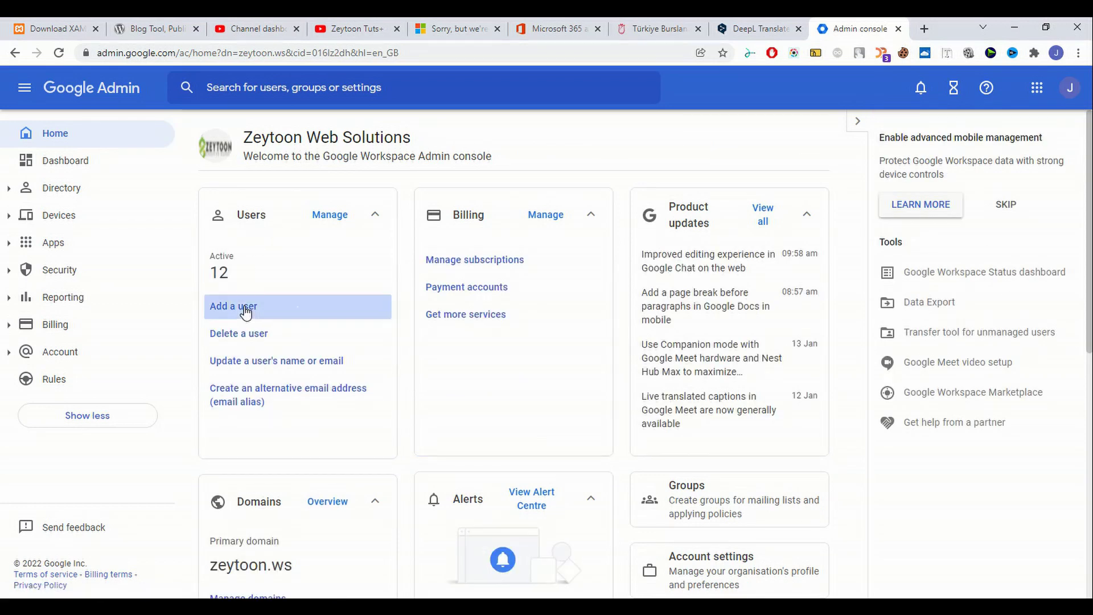
left_click(255, 309)
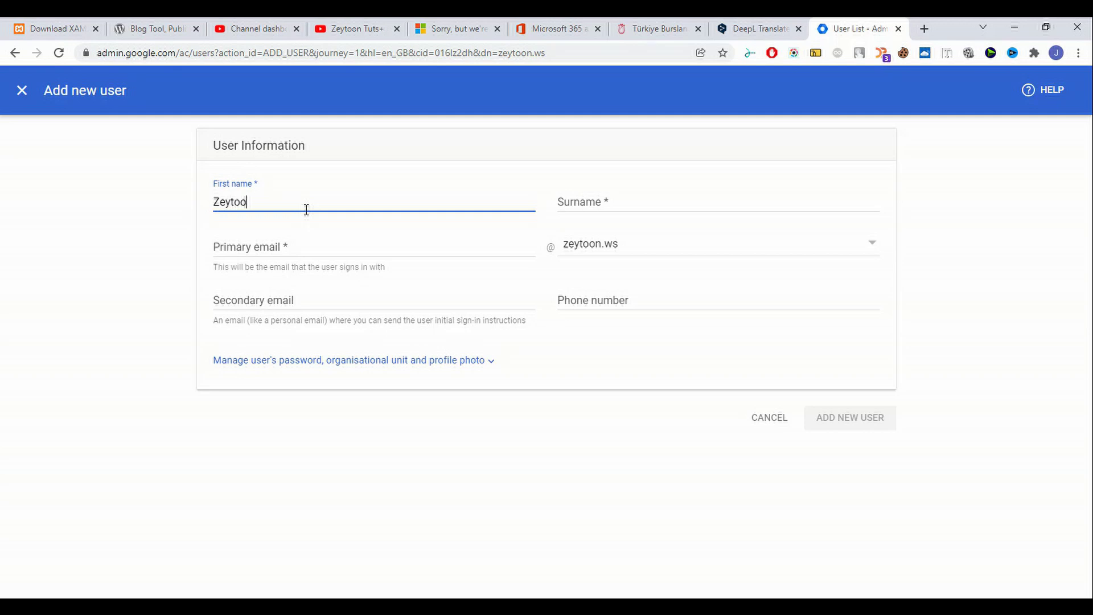
type("T")
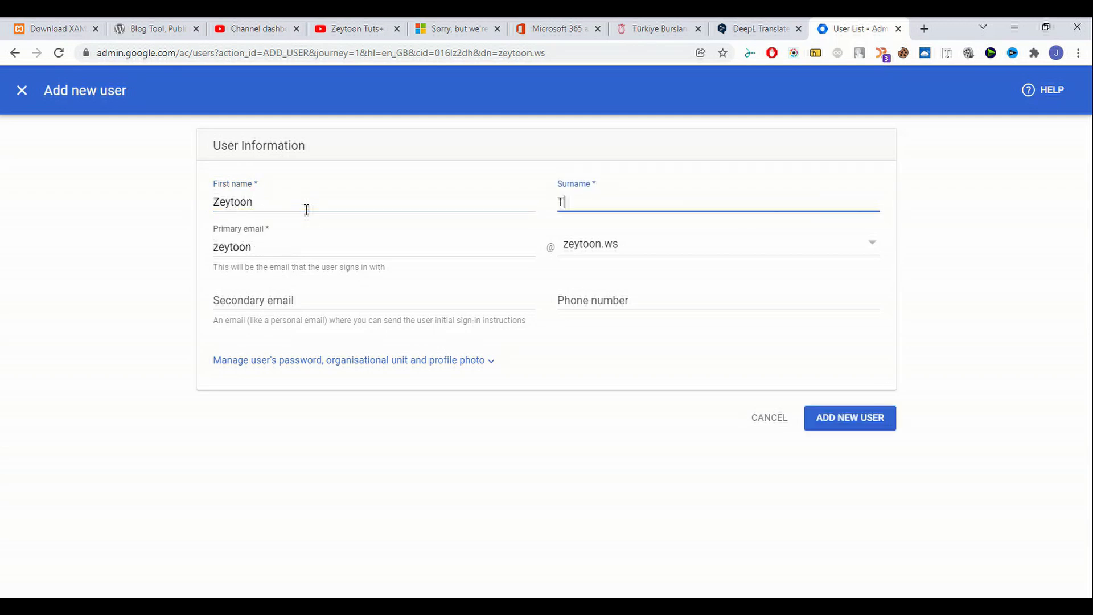
key("Tab")
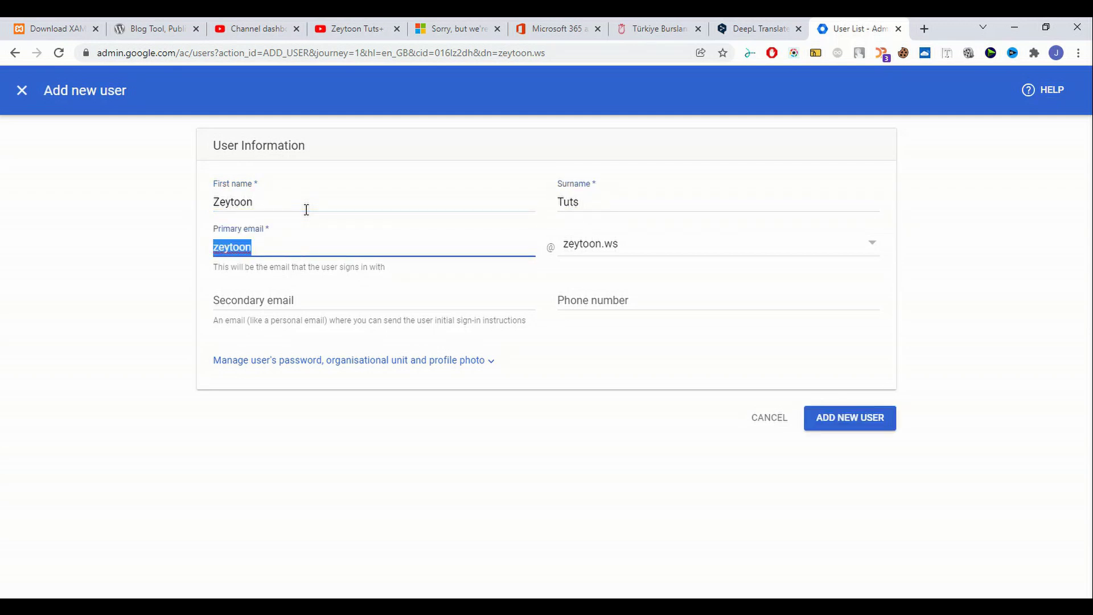
left_click(611, 252)
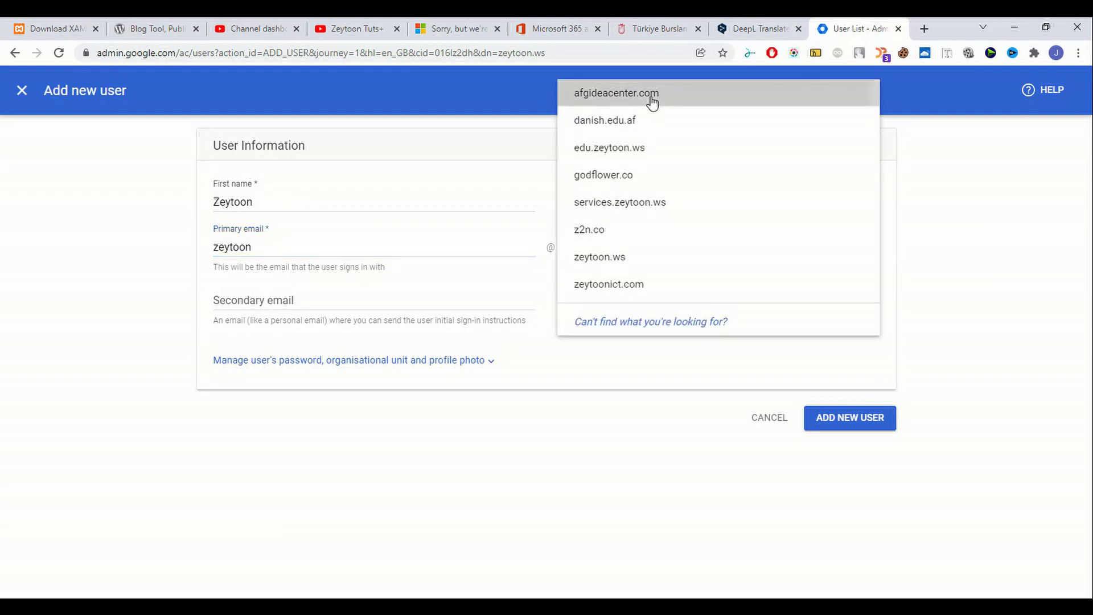
left_click(652, 103)
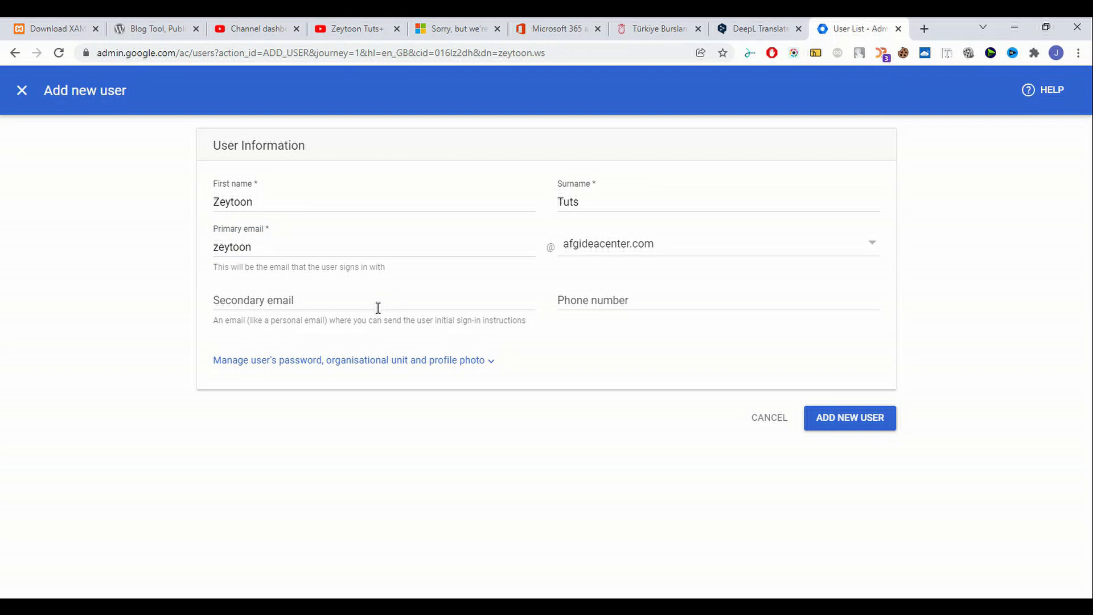
Create the user, then reveal its password and select its username.
left_click(851, 421)
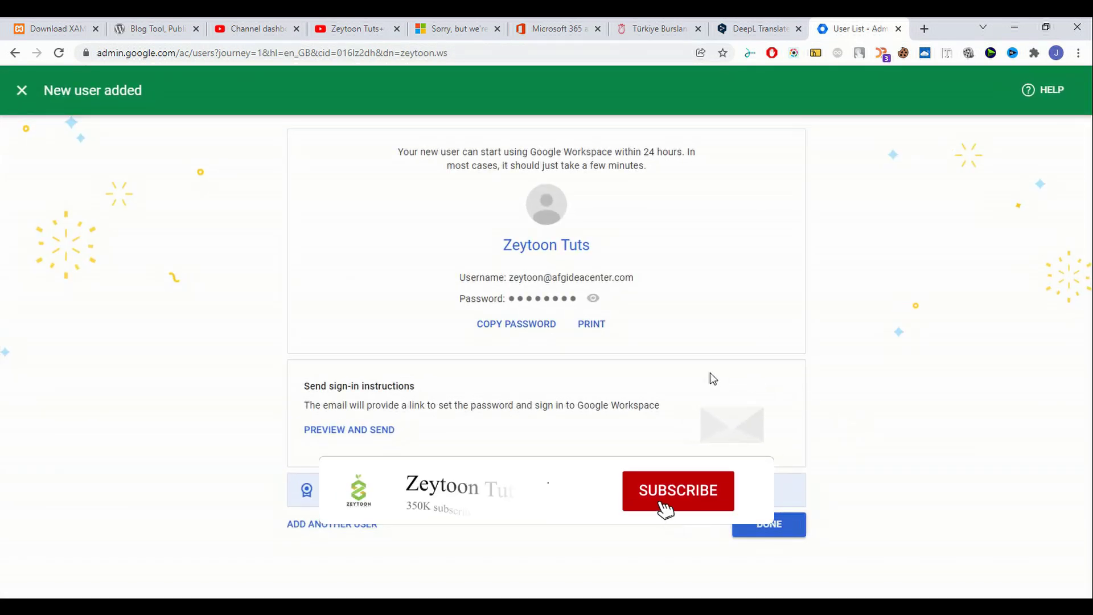
left_click(595, 300)
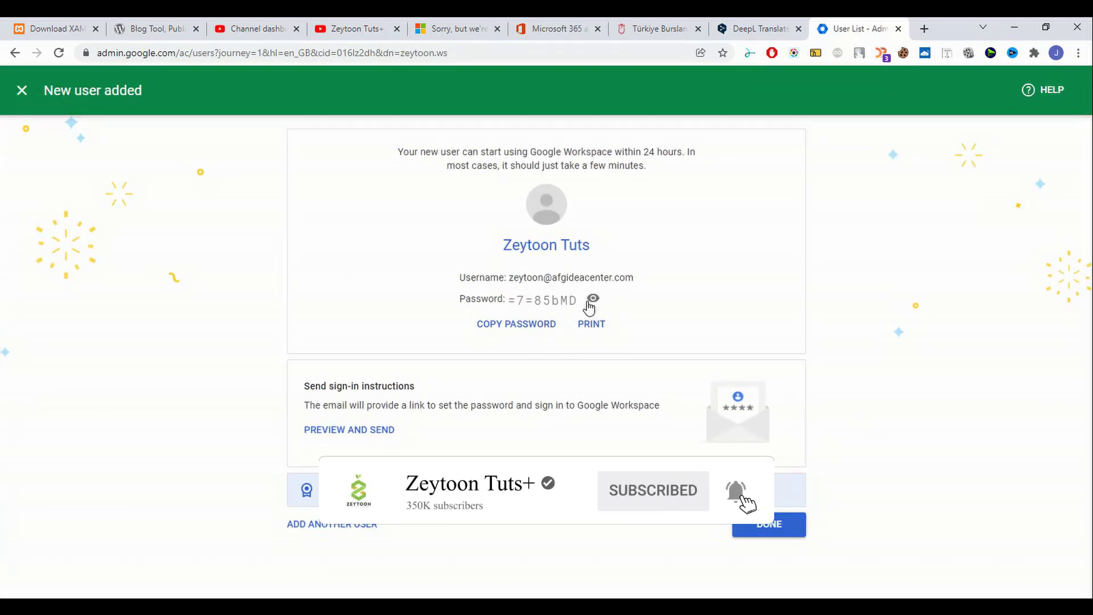
left_click_drag(650, 281, 512, 279)
key("ctrl+c")
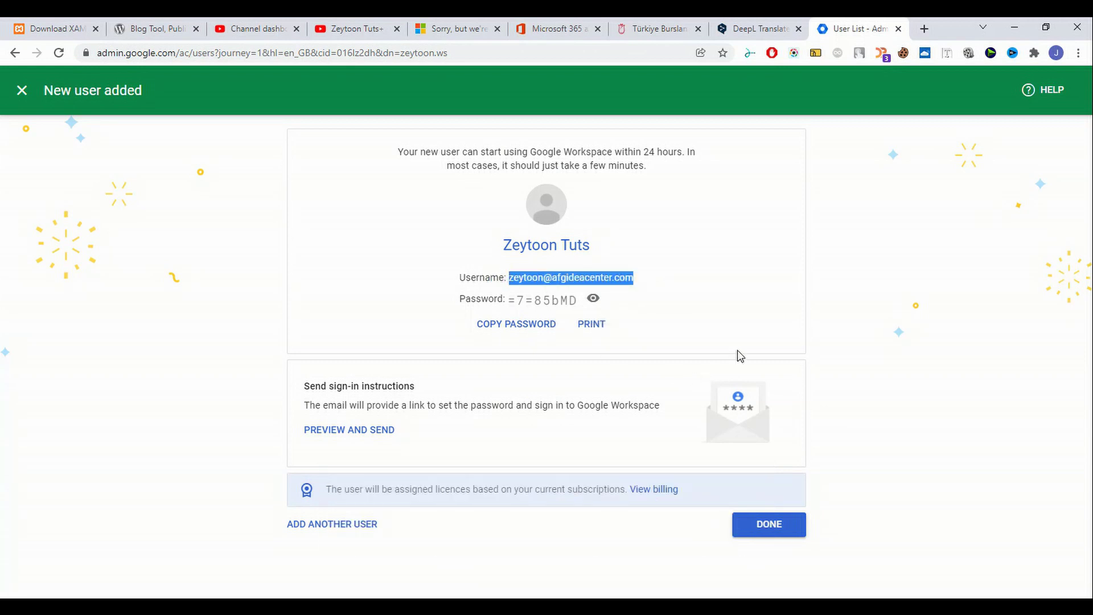
Open gmail.com in an incognito window and enter the new user's email address.
key("ctrl+shift+n")
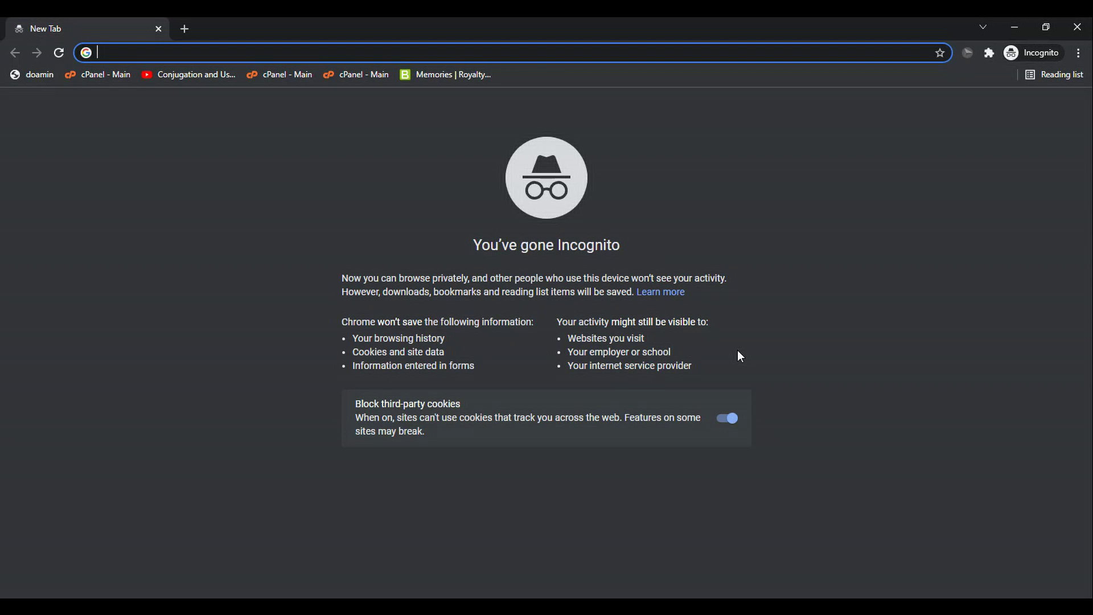
type("gmail")
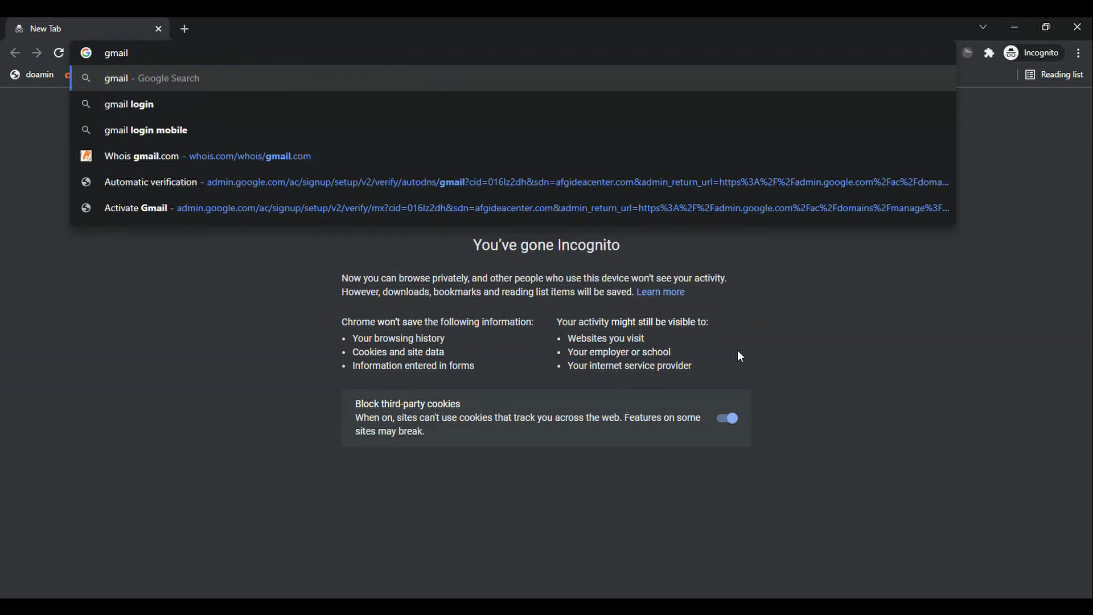
type(".com")
key("Return")
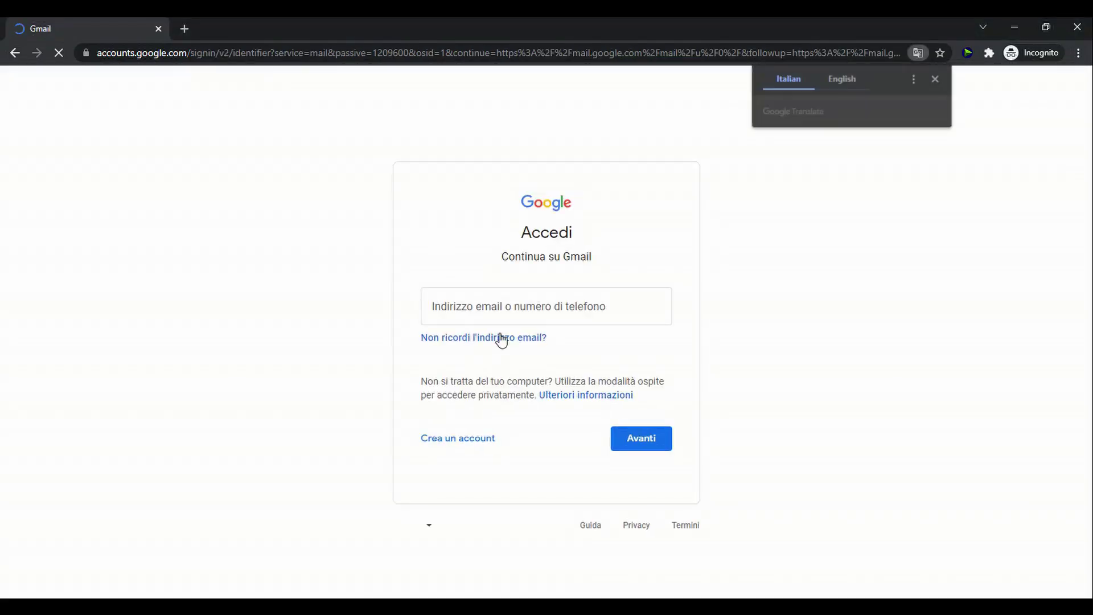
left_click(552, 312)
key("ctrl+v")
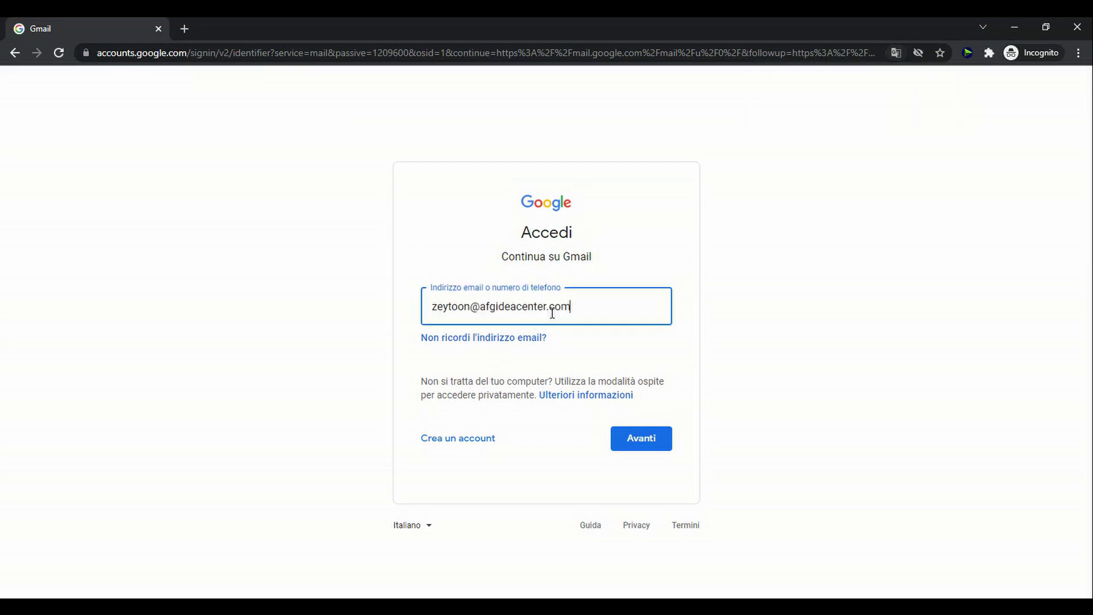
key("alt+Tab")
Sign in with the temporary password and accept the new account's terms.
key("alt+Tab")
left_click(637, 450)
key("alt+Tab")
left_click(520, 327)
key("alt+Tab")
key("ctrl+v")
left_click(626, 412)
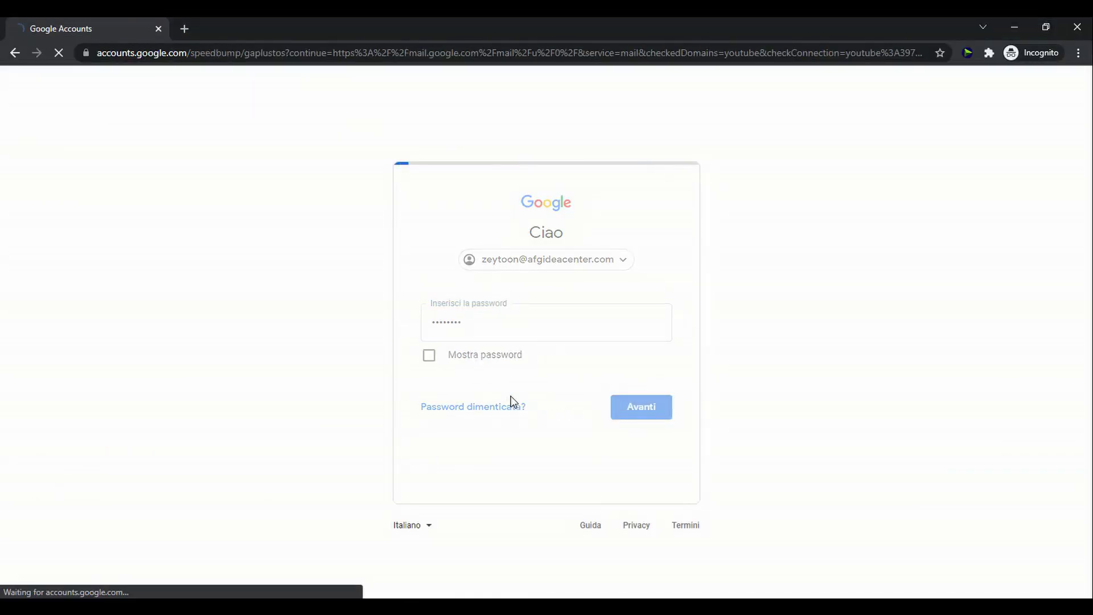
left_click(573, 443)
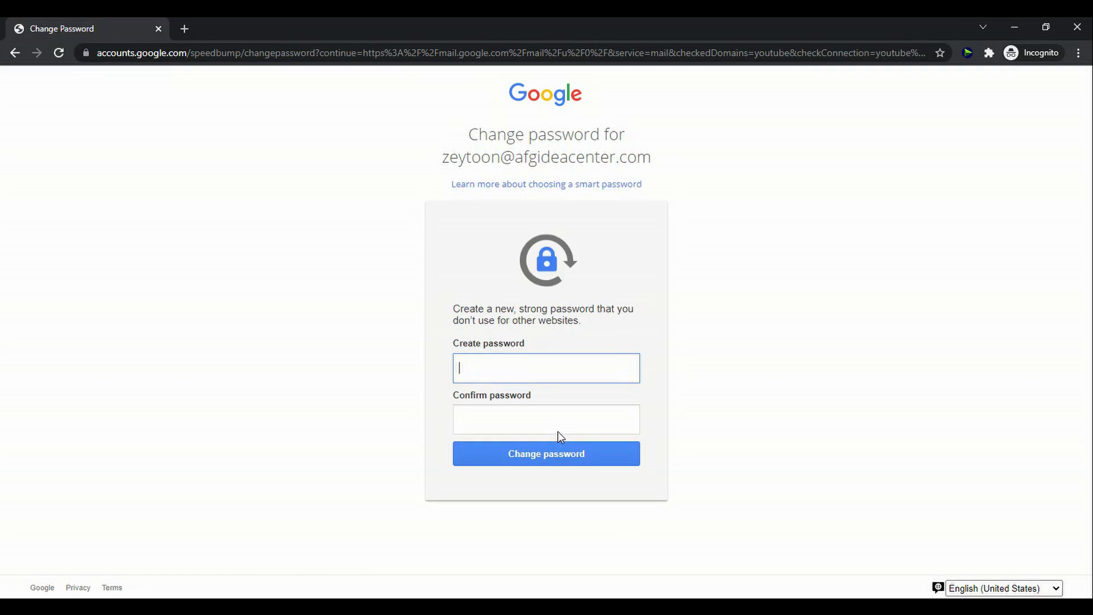
Create and confirm a new password for the account.
key("ctrl+v")
left_click(564, 421)
key("ctrl+v")
left_click(576, 462)
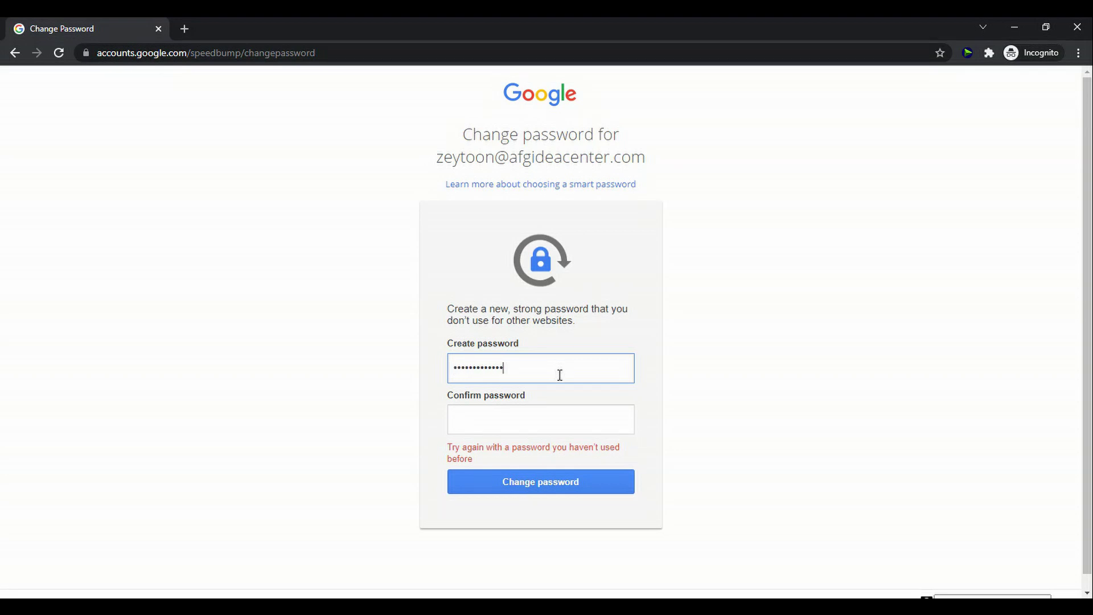
key("Tab")
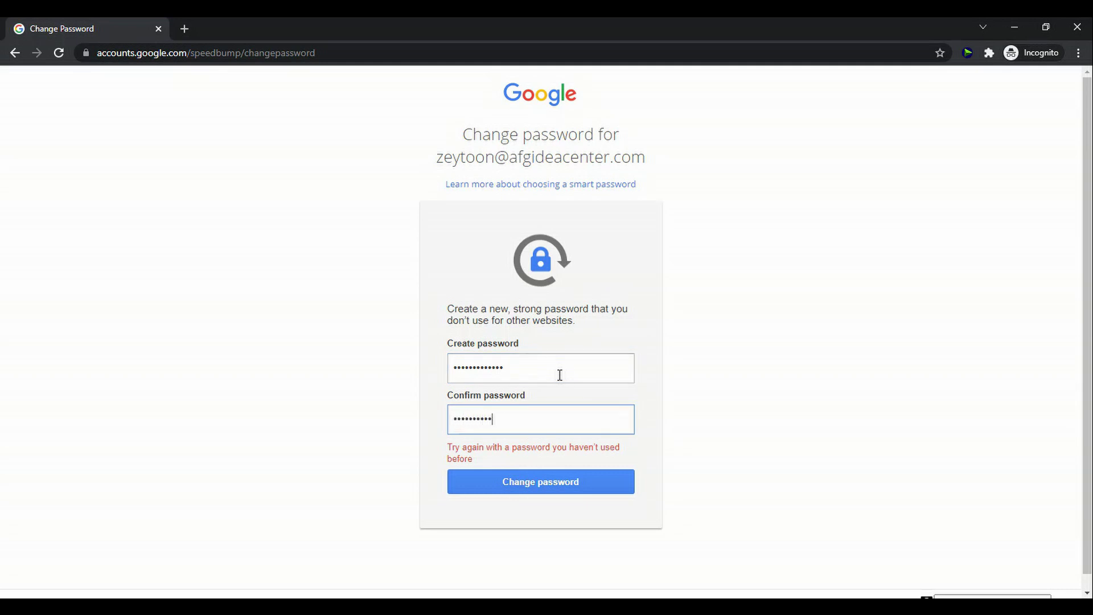
key("Return")
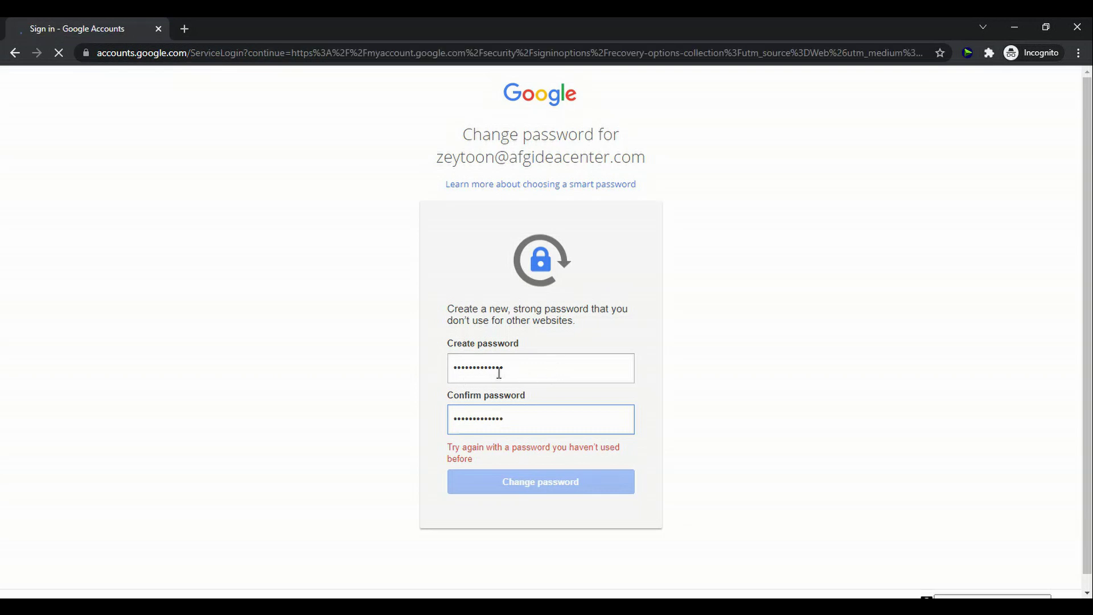
Re-enter the password to verify identity and accept the recovery options unchanged.
left_click(645, 354)
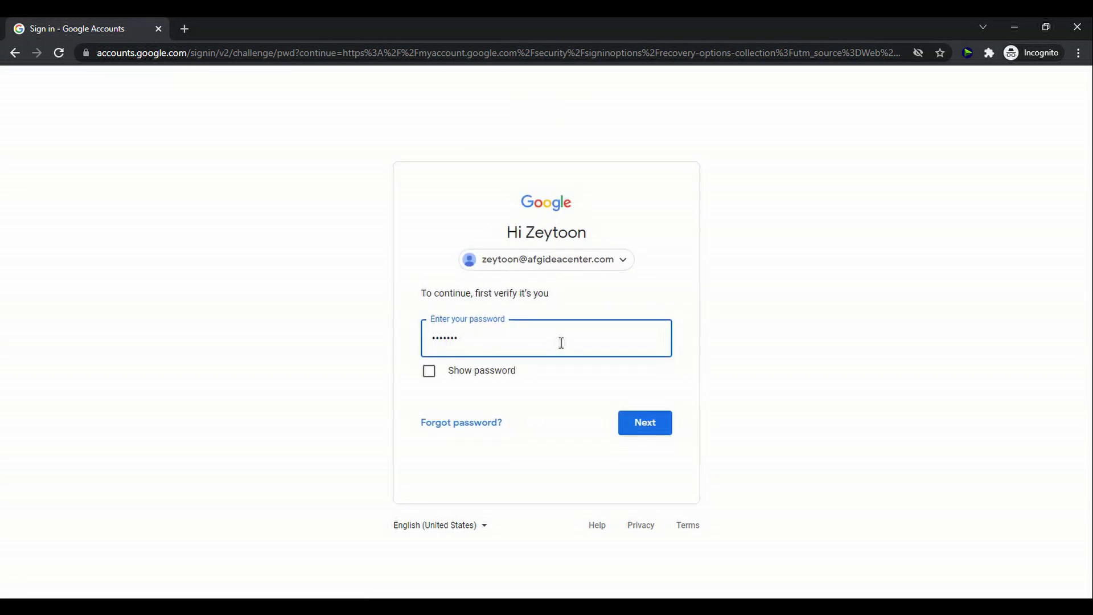
key("Return")
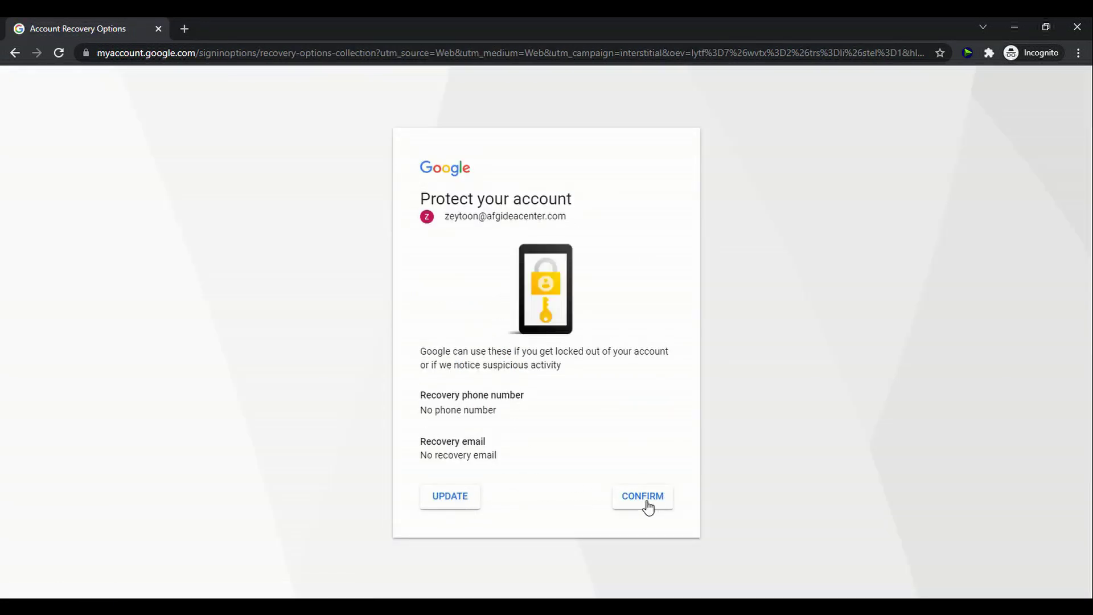
left_click(647, 507)
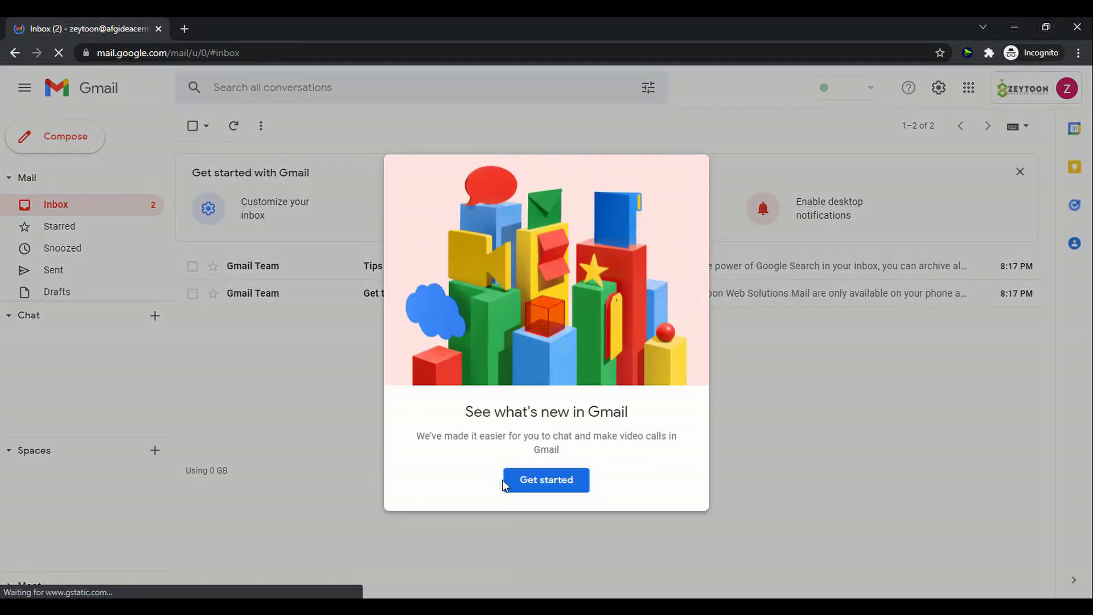
Dismiss Gmail's welcome tour and send a 'test' email from the new account to an outside mailbox.
left_click(547, 483)
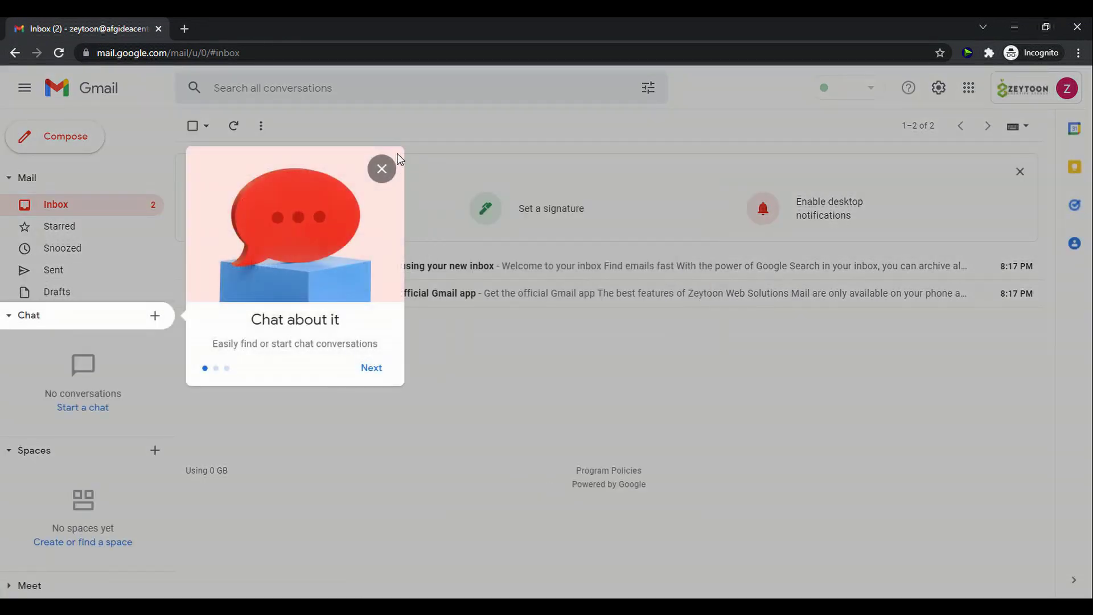
left_click(379, 168)
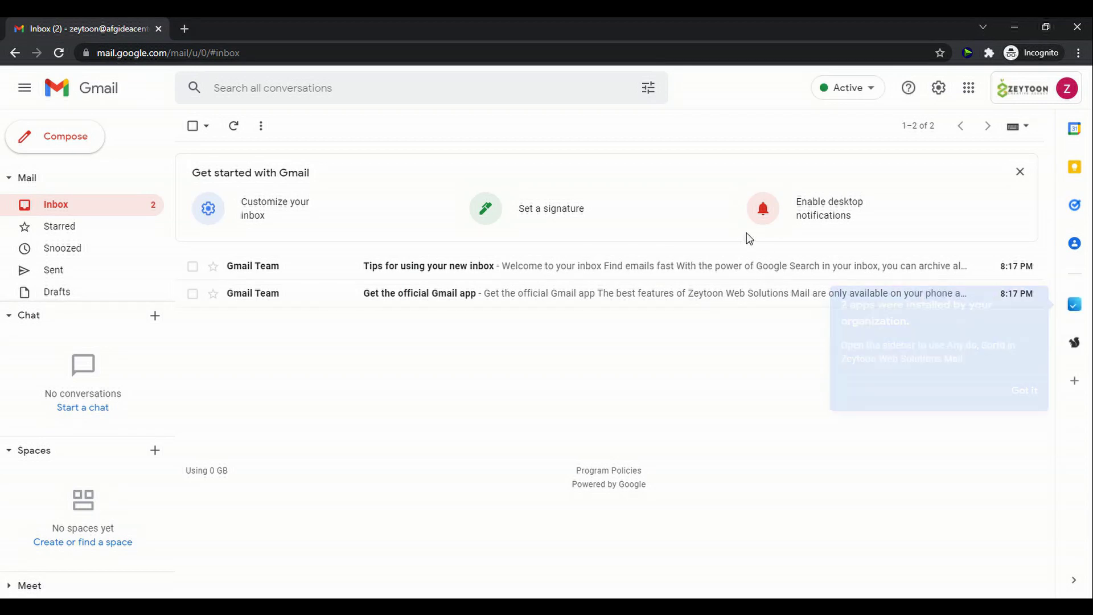
left_click(82, 147)
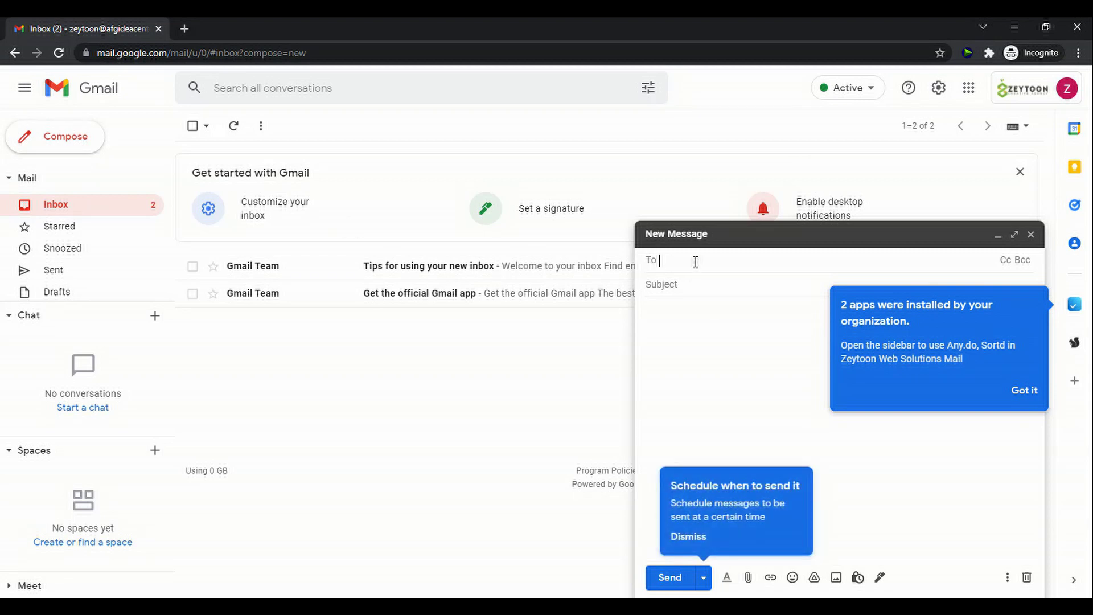
key("Tab")
type("tes")
mouse_move(695, 261)
type("t")
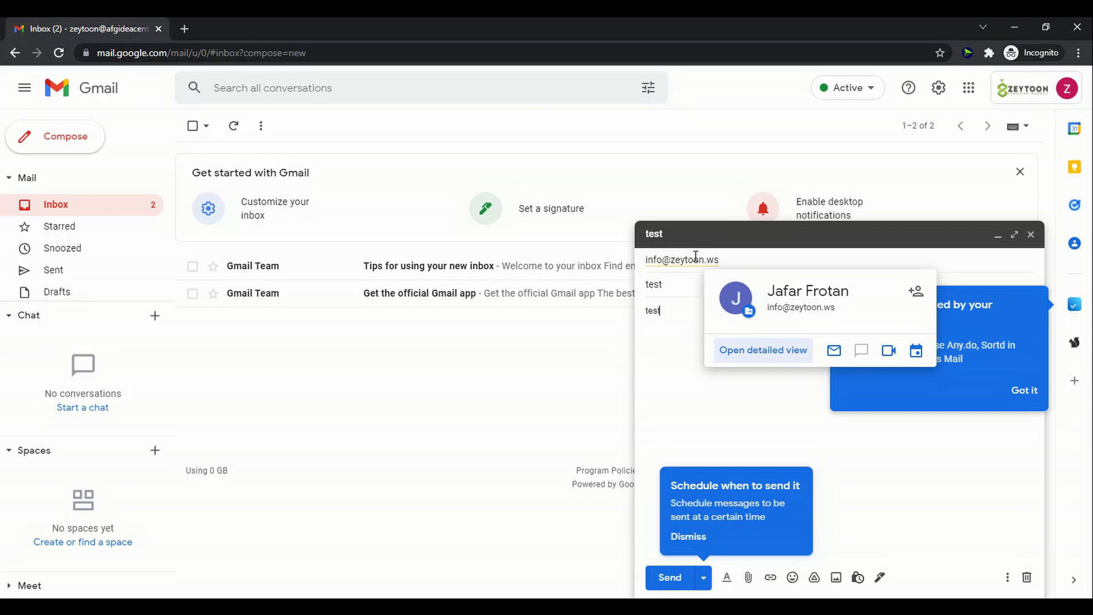
left_click(676, 577)
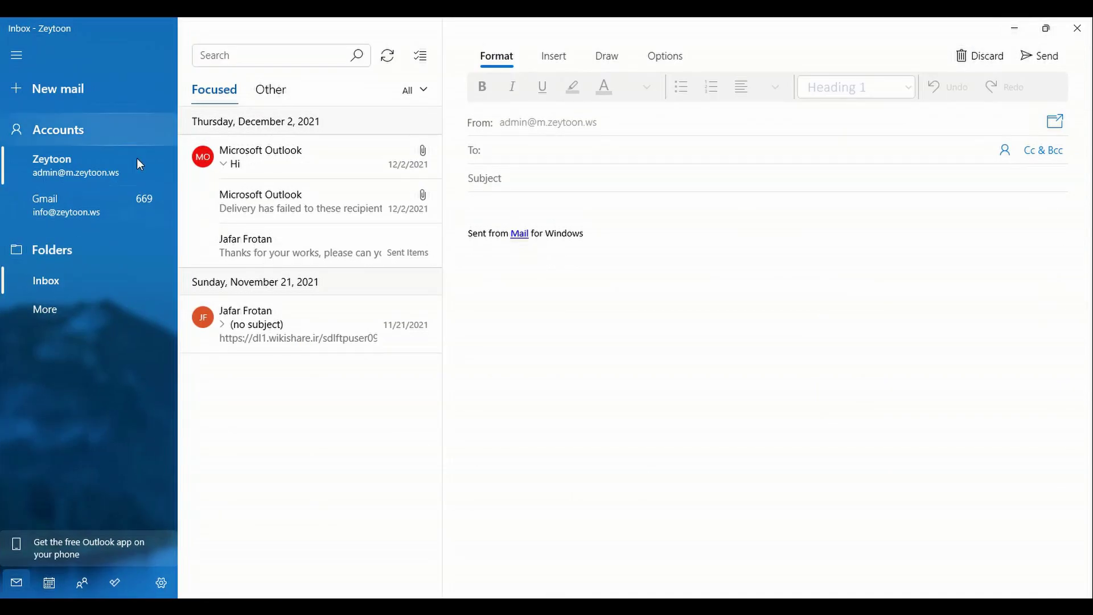
Sync the Gmail account in Windows Mail and open the received test message.
left_click(106, 211)
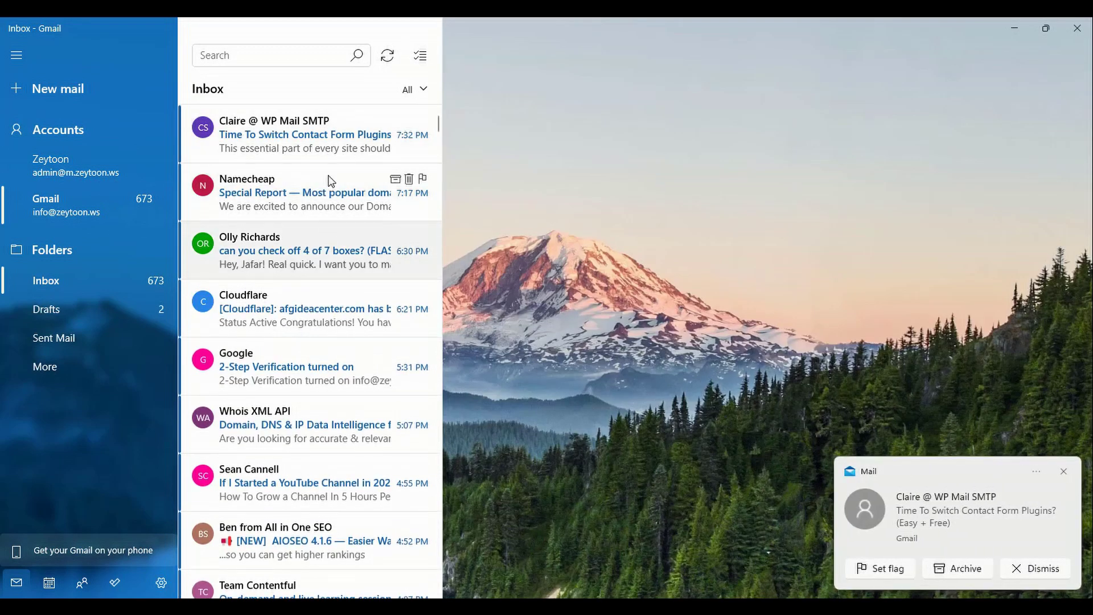
left_click(388, 58)
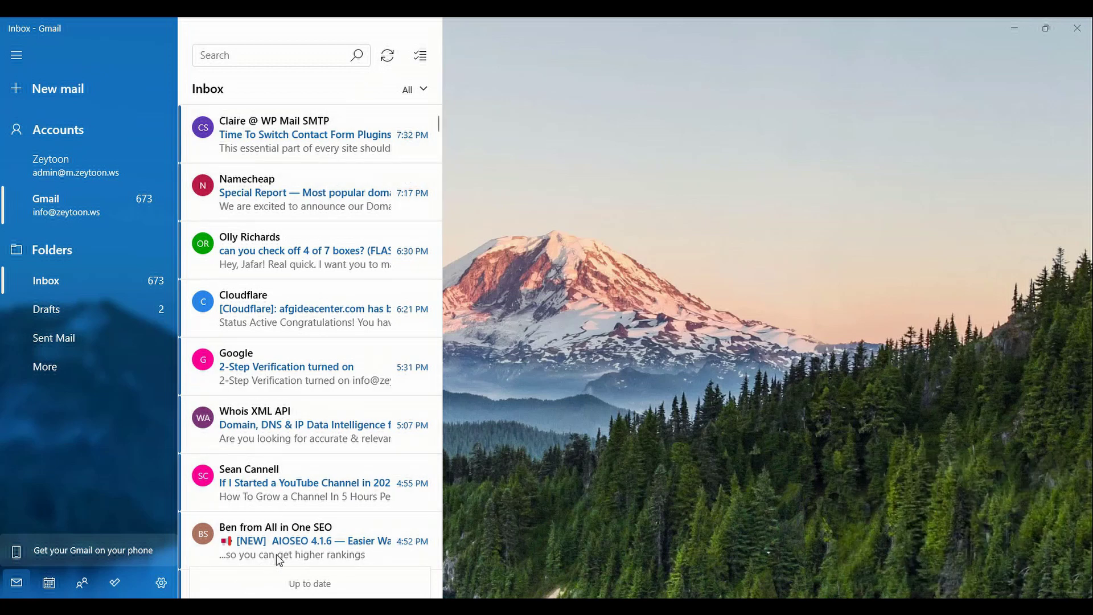
left_click(280, 122)
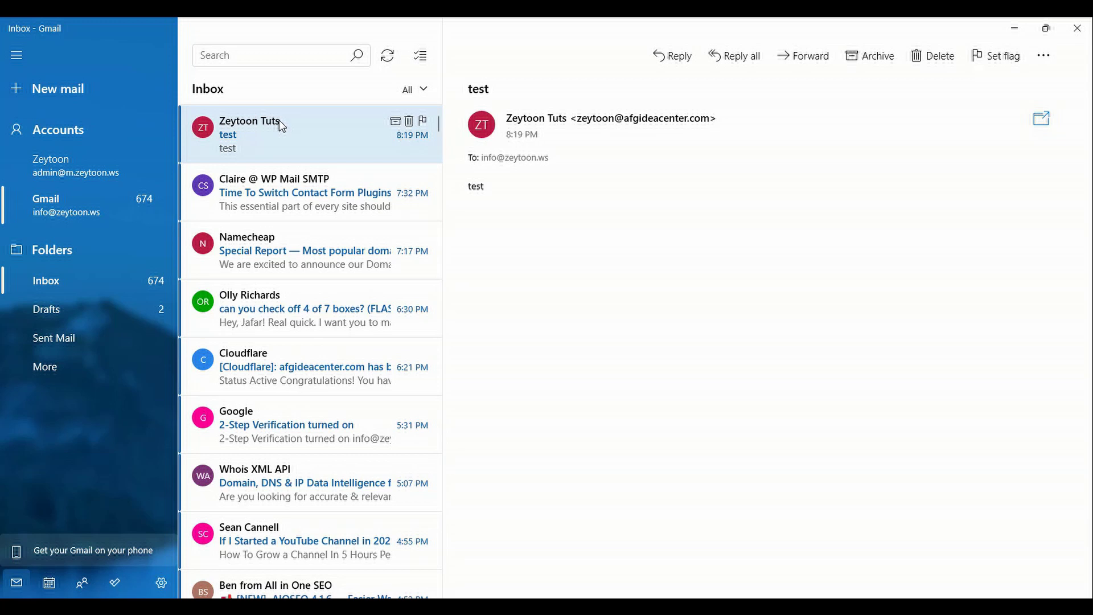
Send a 'Got email' reply, then refresh the new account's Gmail inbox to show it.
left_click(672, 55)
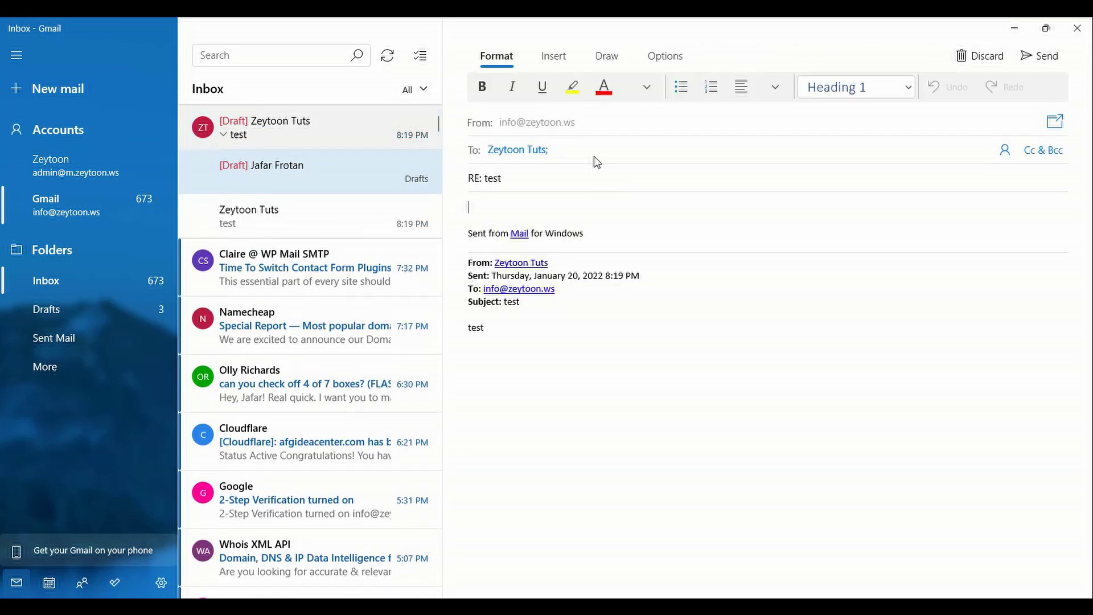
type("Got email")
left_click(1040, 55)
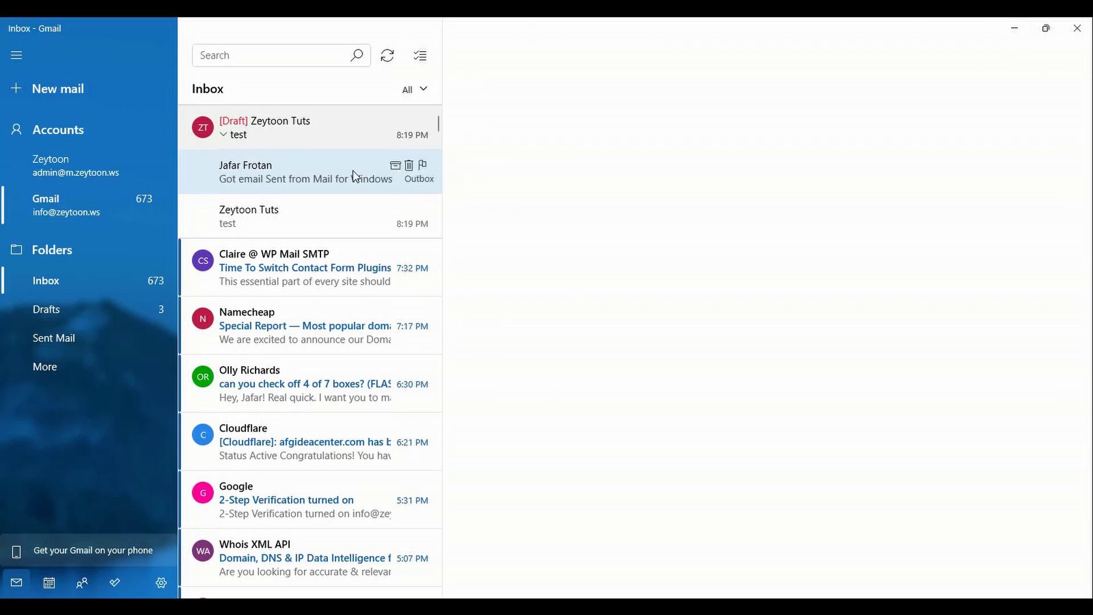
left_click(1013, 28)
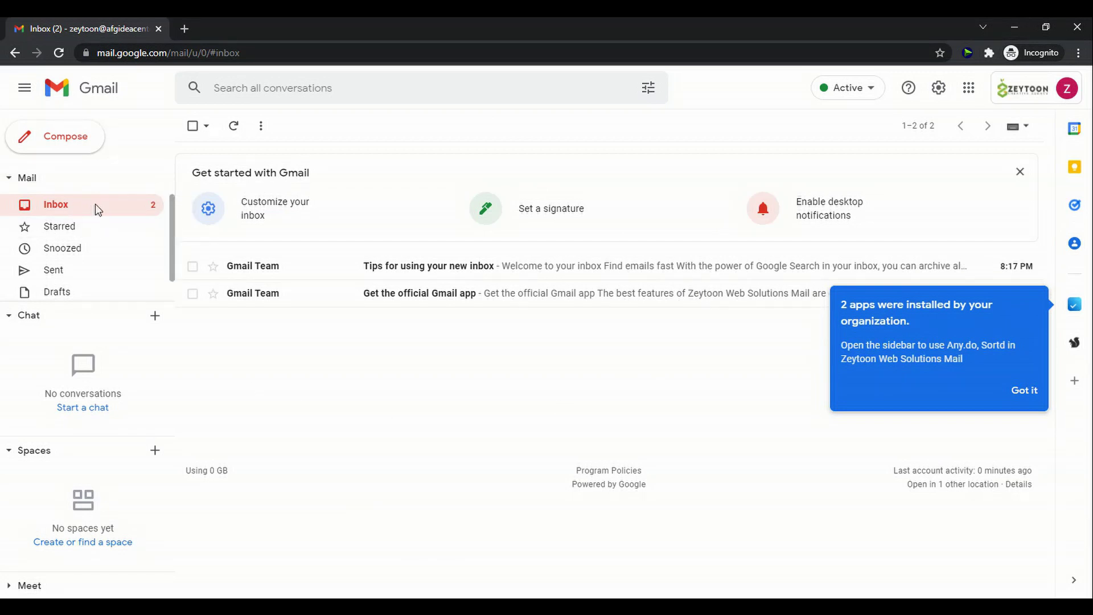
left_click(97, 209)
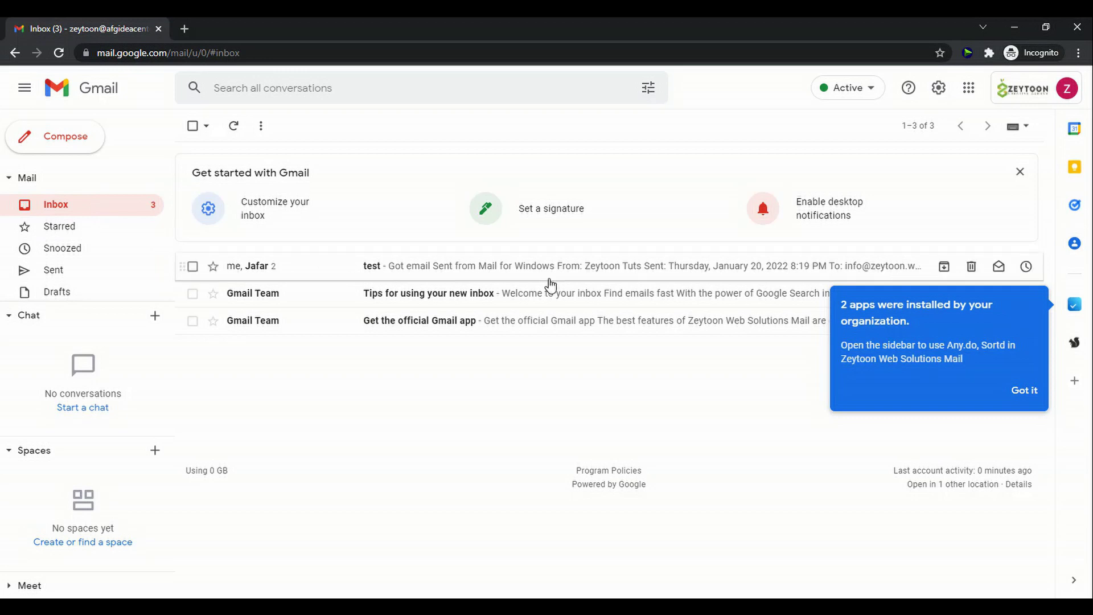